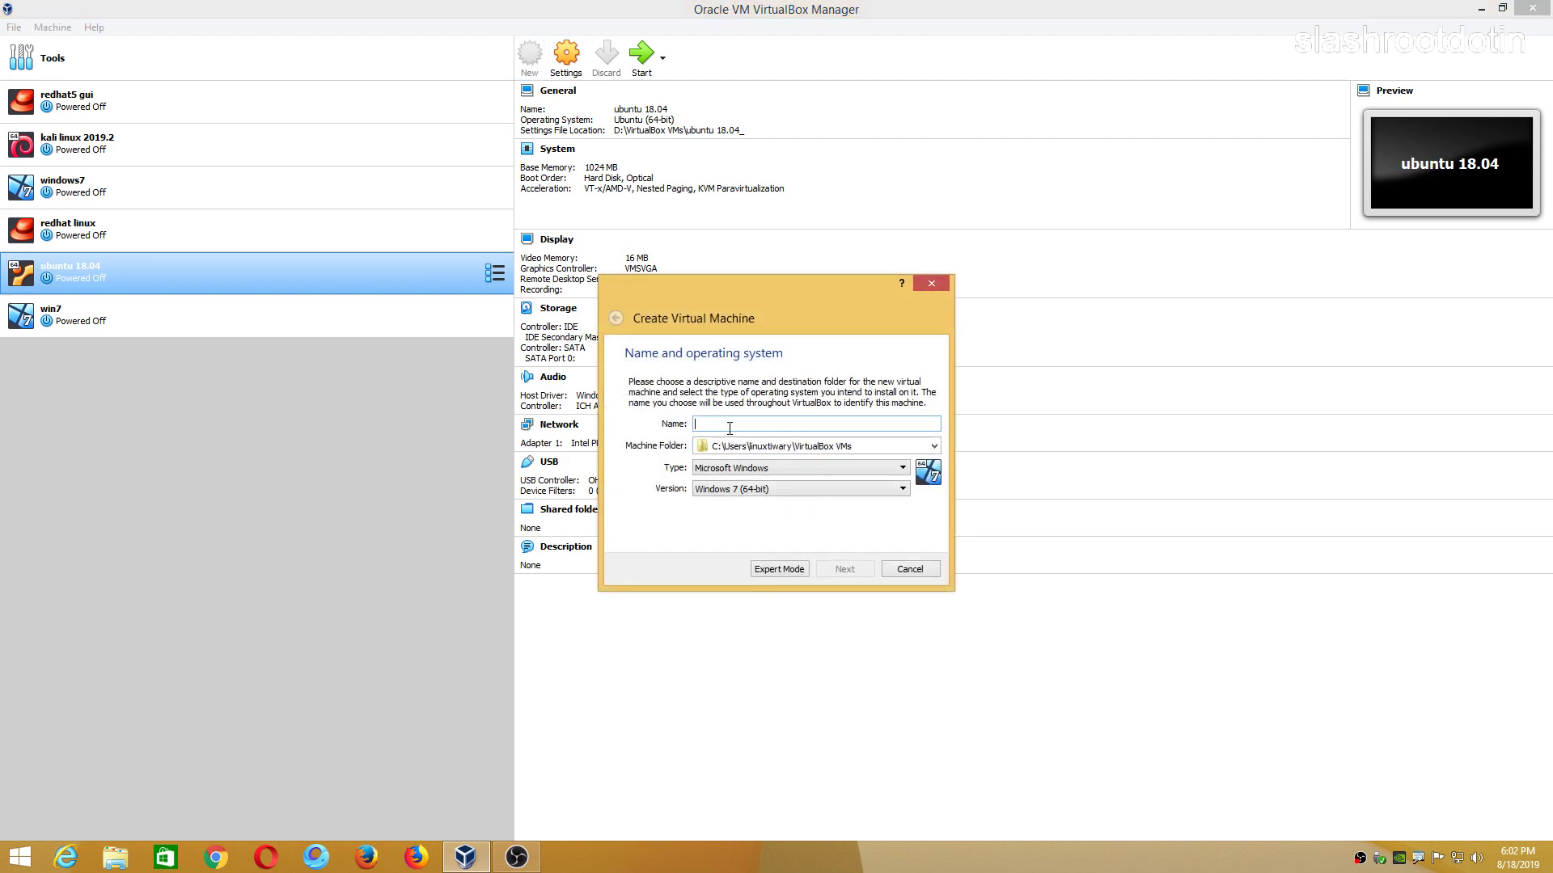
Name the new VM ubuntu18 and give it 2048 MB of memory.
type("ubun")
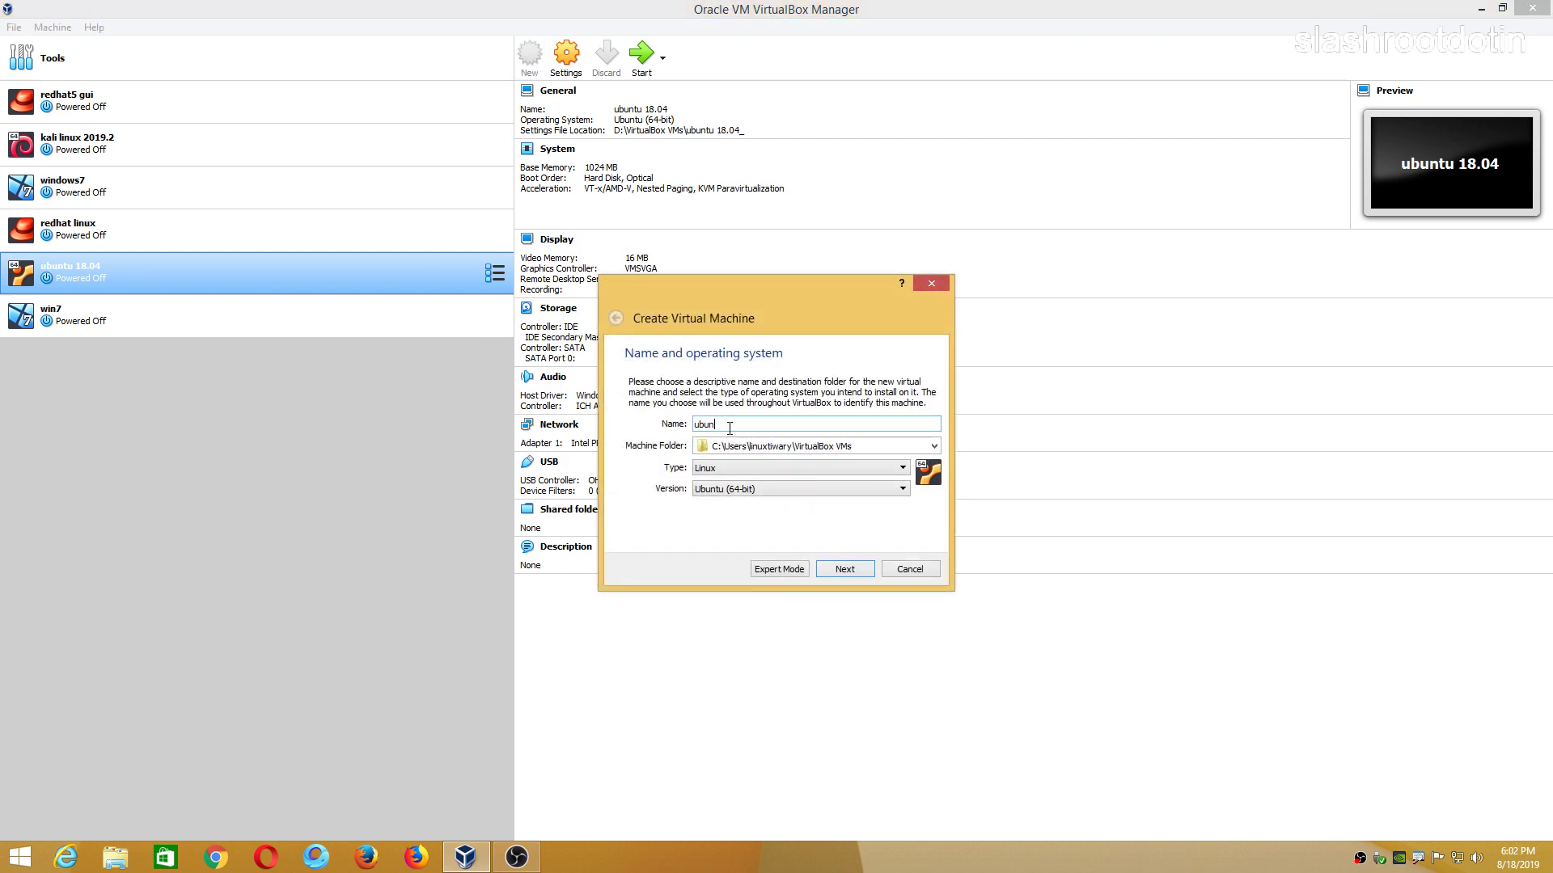
type("tu18")
left_click(844, 570)
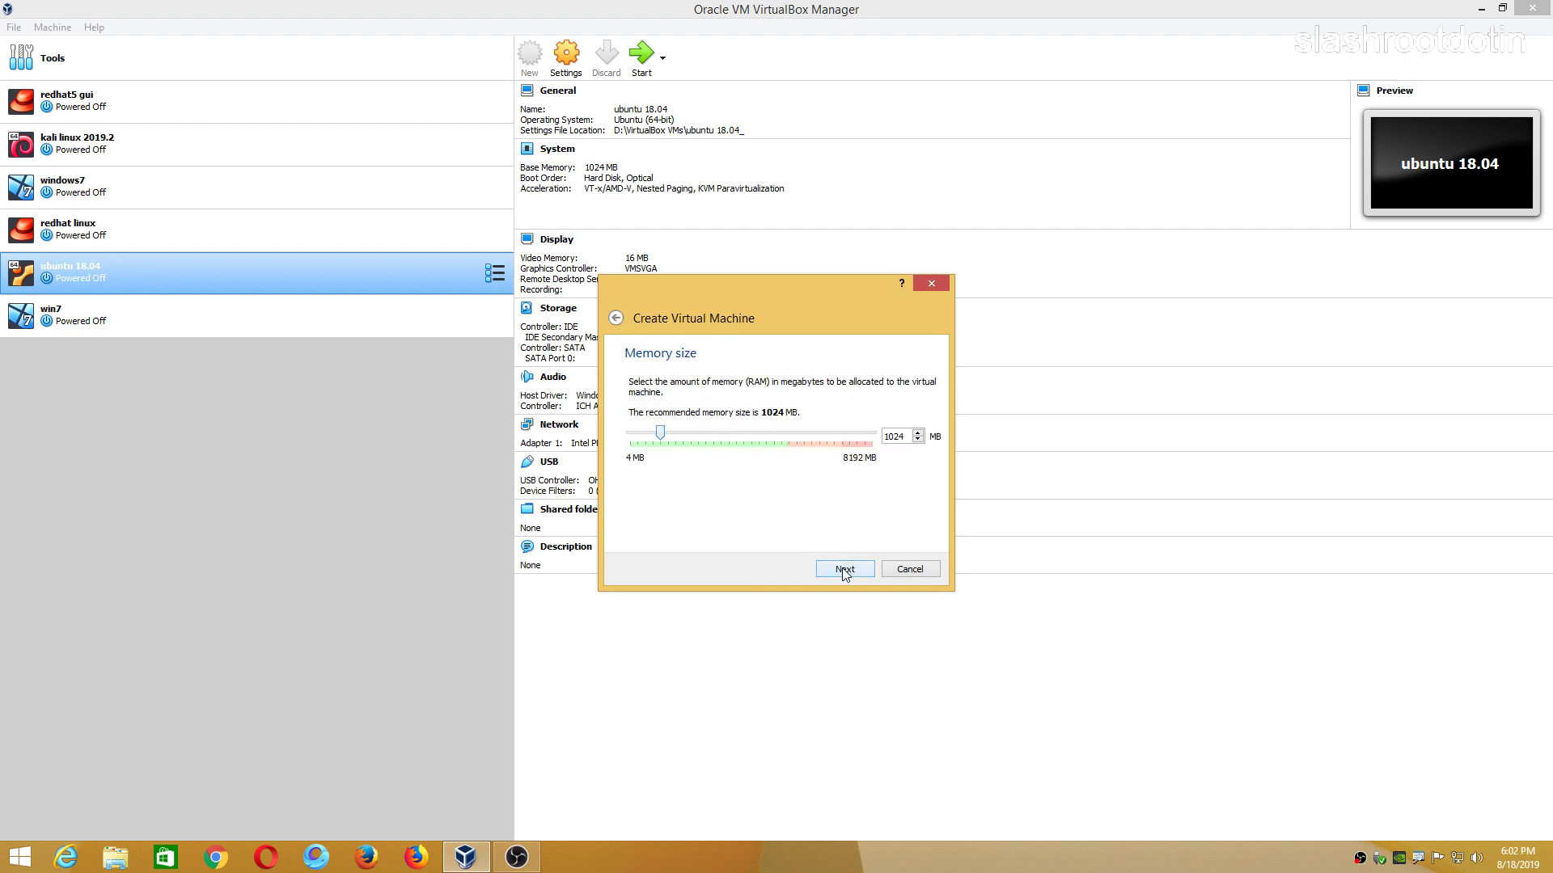
left_click(694, 440)
left_click(698, 441)
left_click(700, 441)
left_click(700, 441)
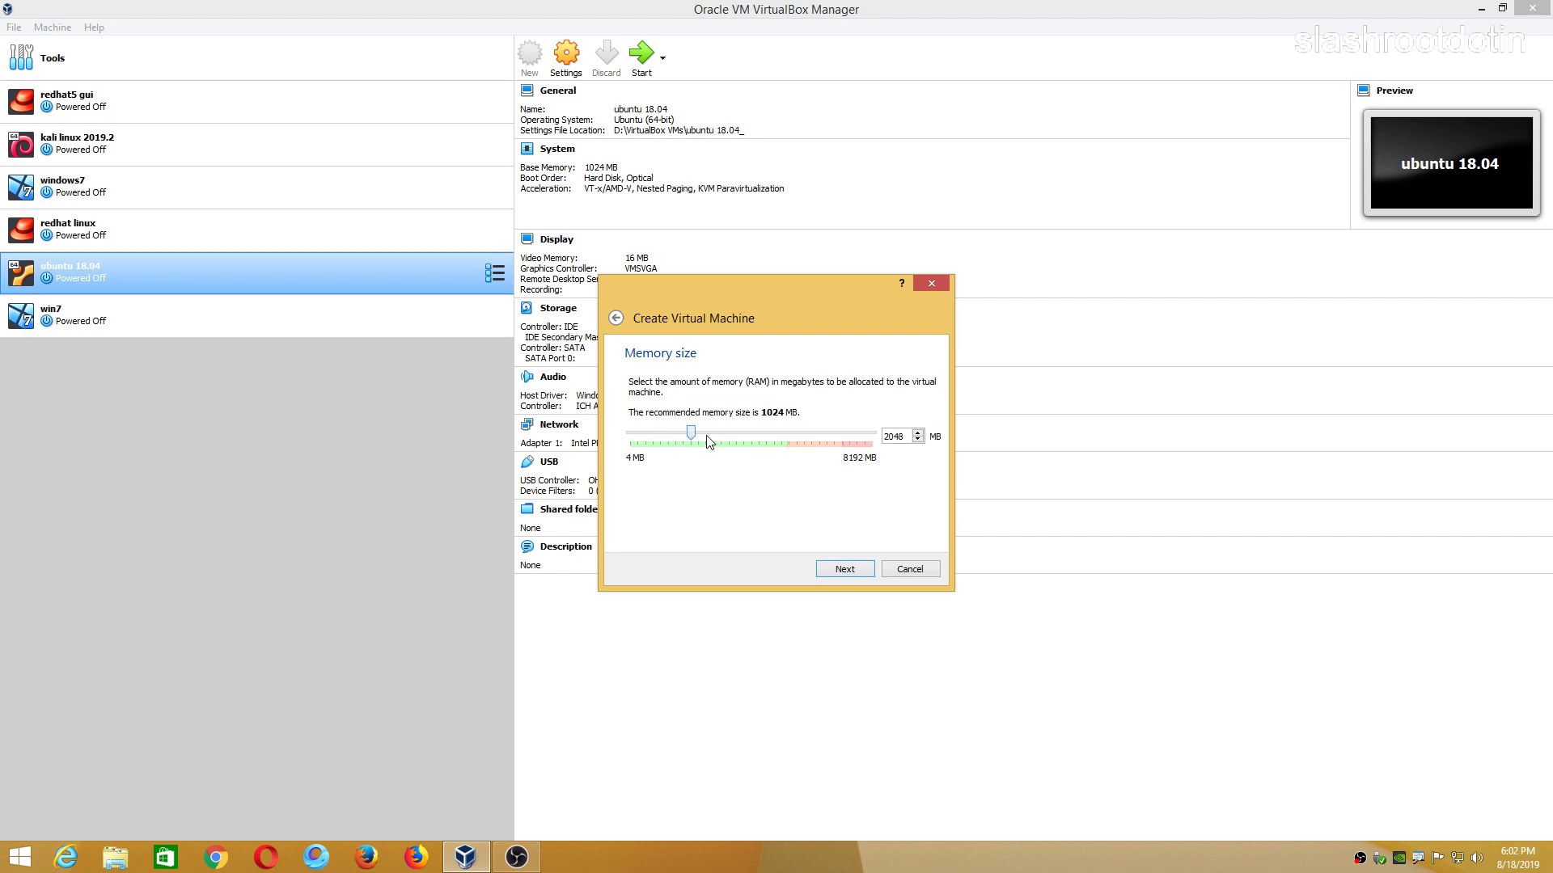
left_click(844, 570)
Create a new VDI virtual hard disk sized 19.04 GB.
left_click(848, 576)
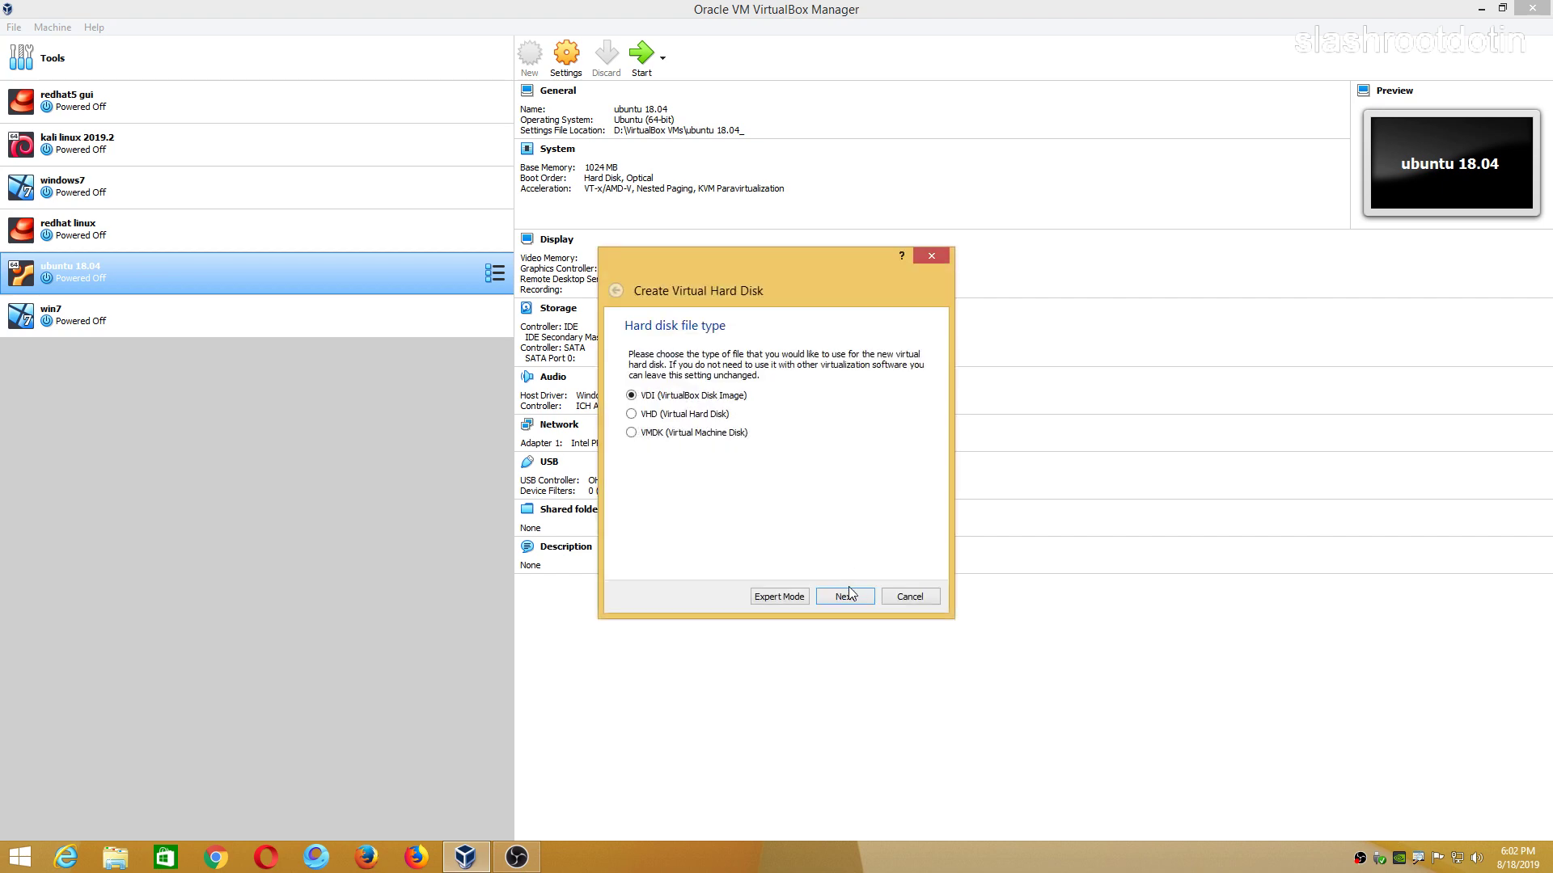
left_click(846, 596)
left_click(845, 596)
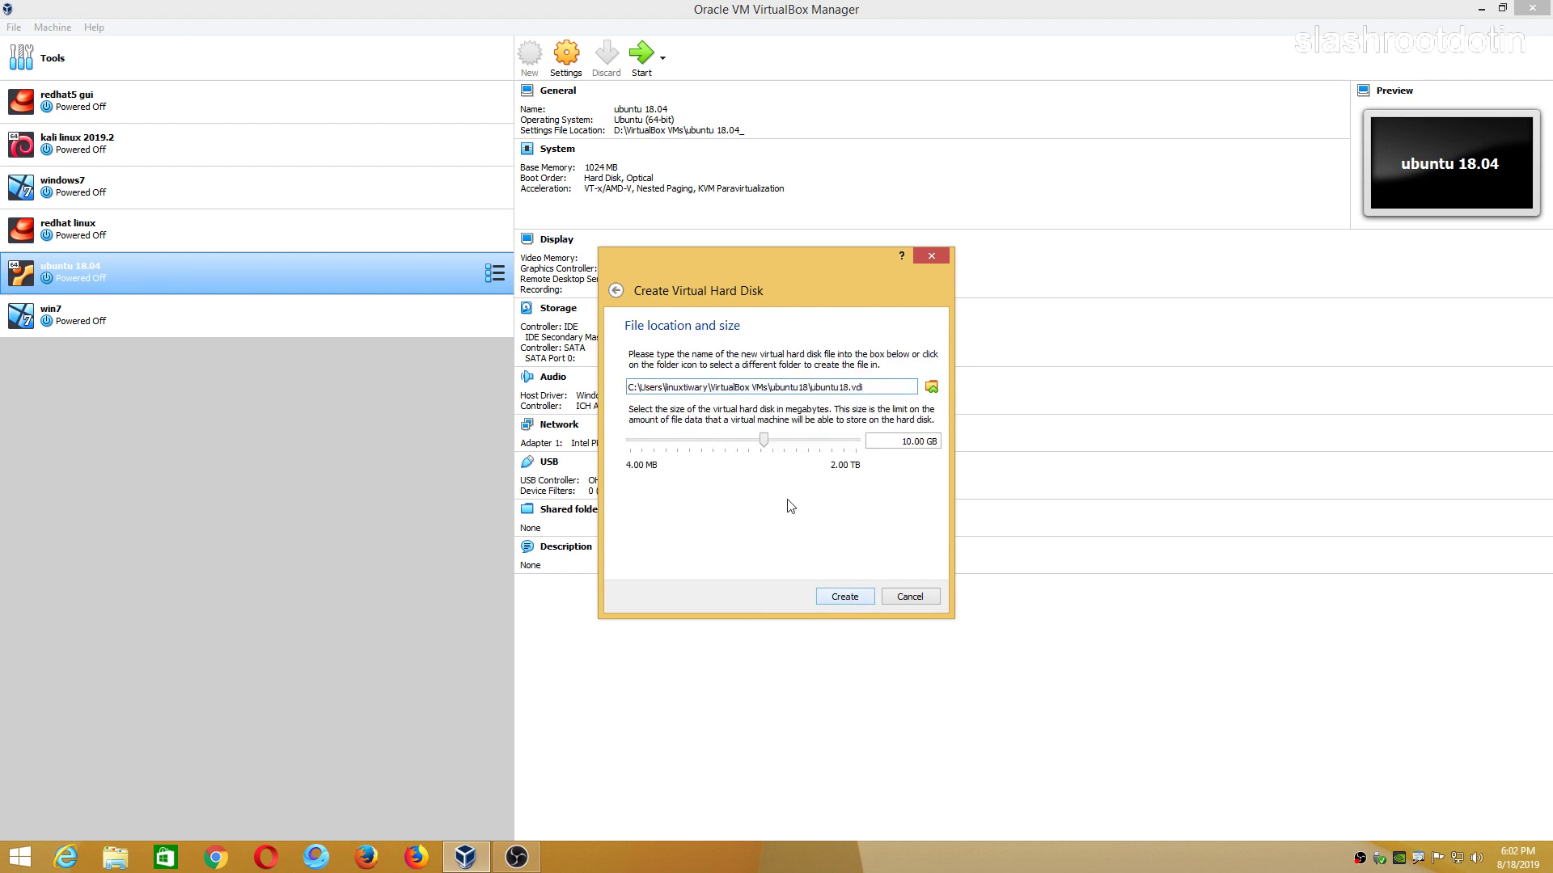
left_click_drag(763, 441, 776, 443)
mouse_move(774, 445)
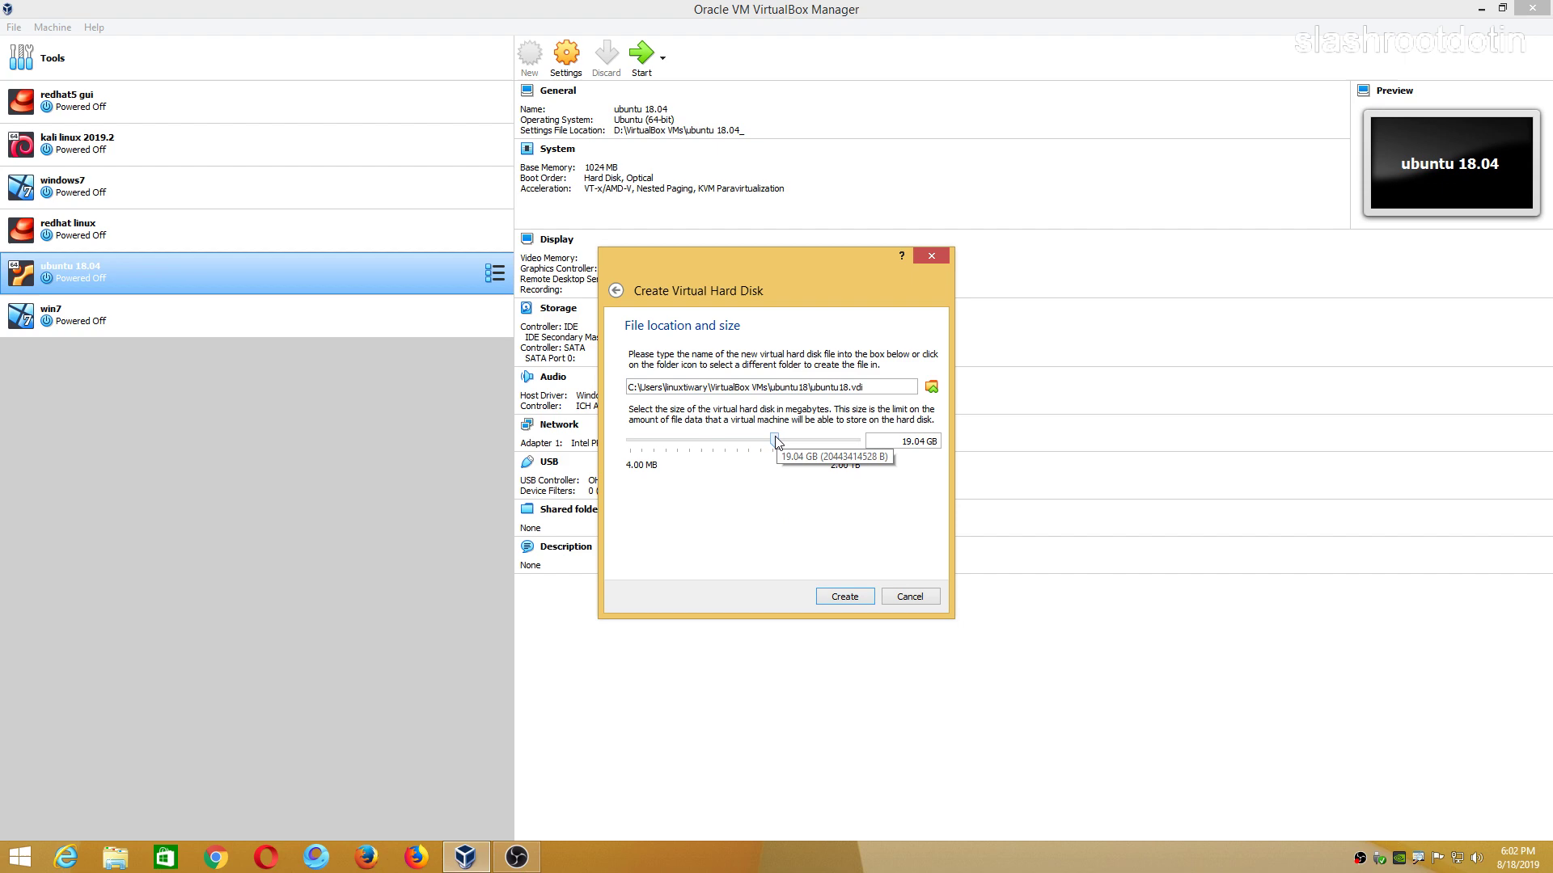
left_click(836, 600)
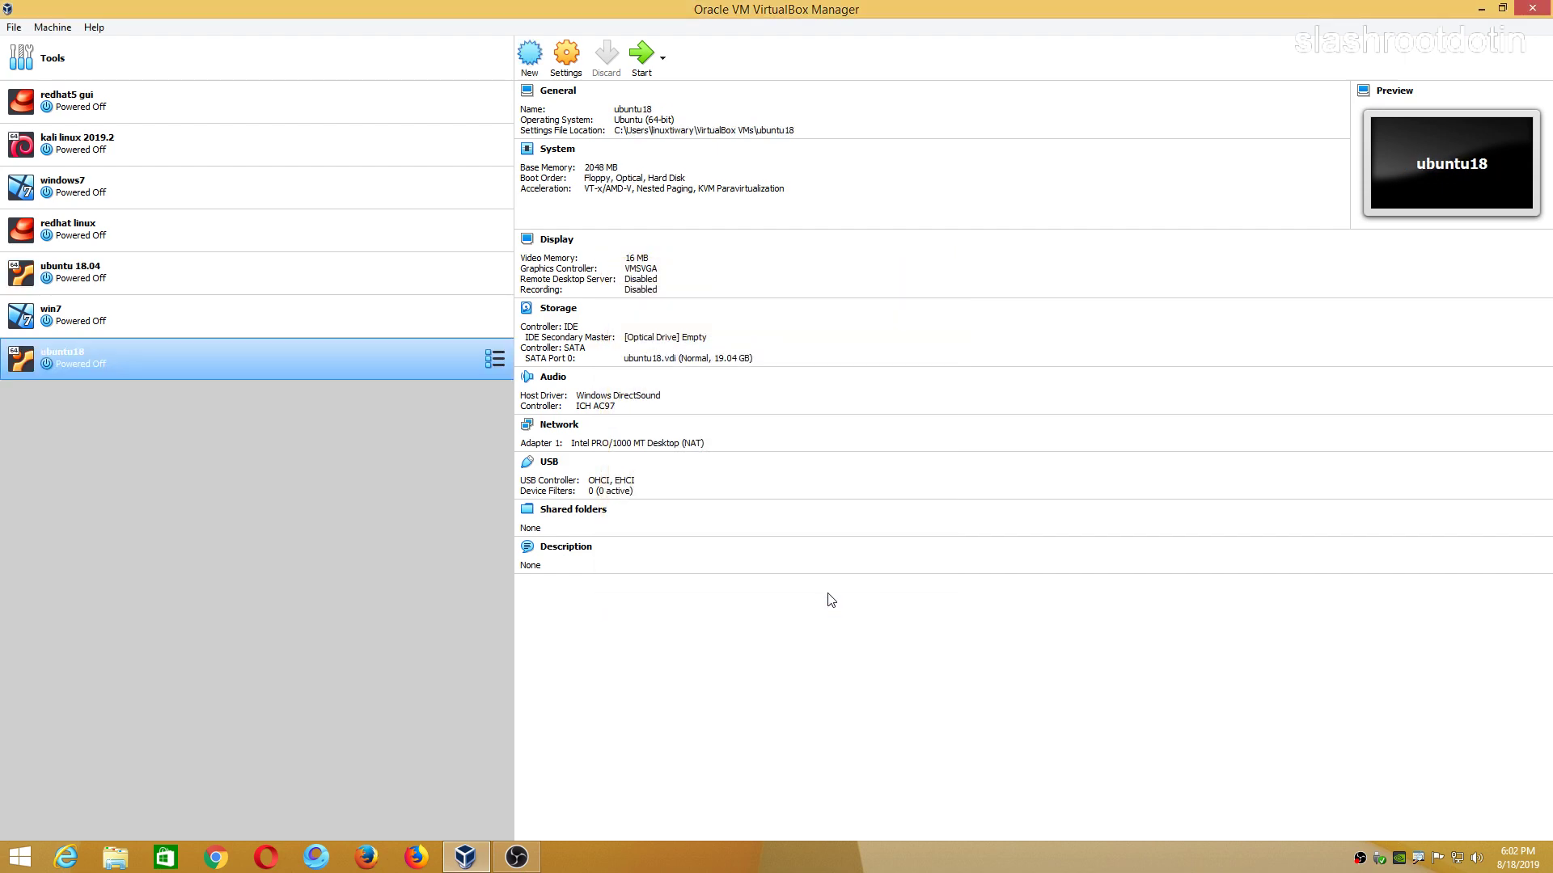
In ubuntu18's System settings, untick Floppy and move Hard Disk above Optical in boot order.
left_click(567, 55)
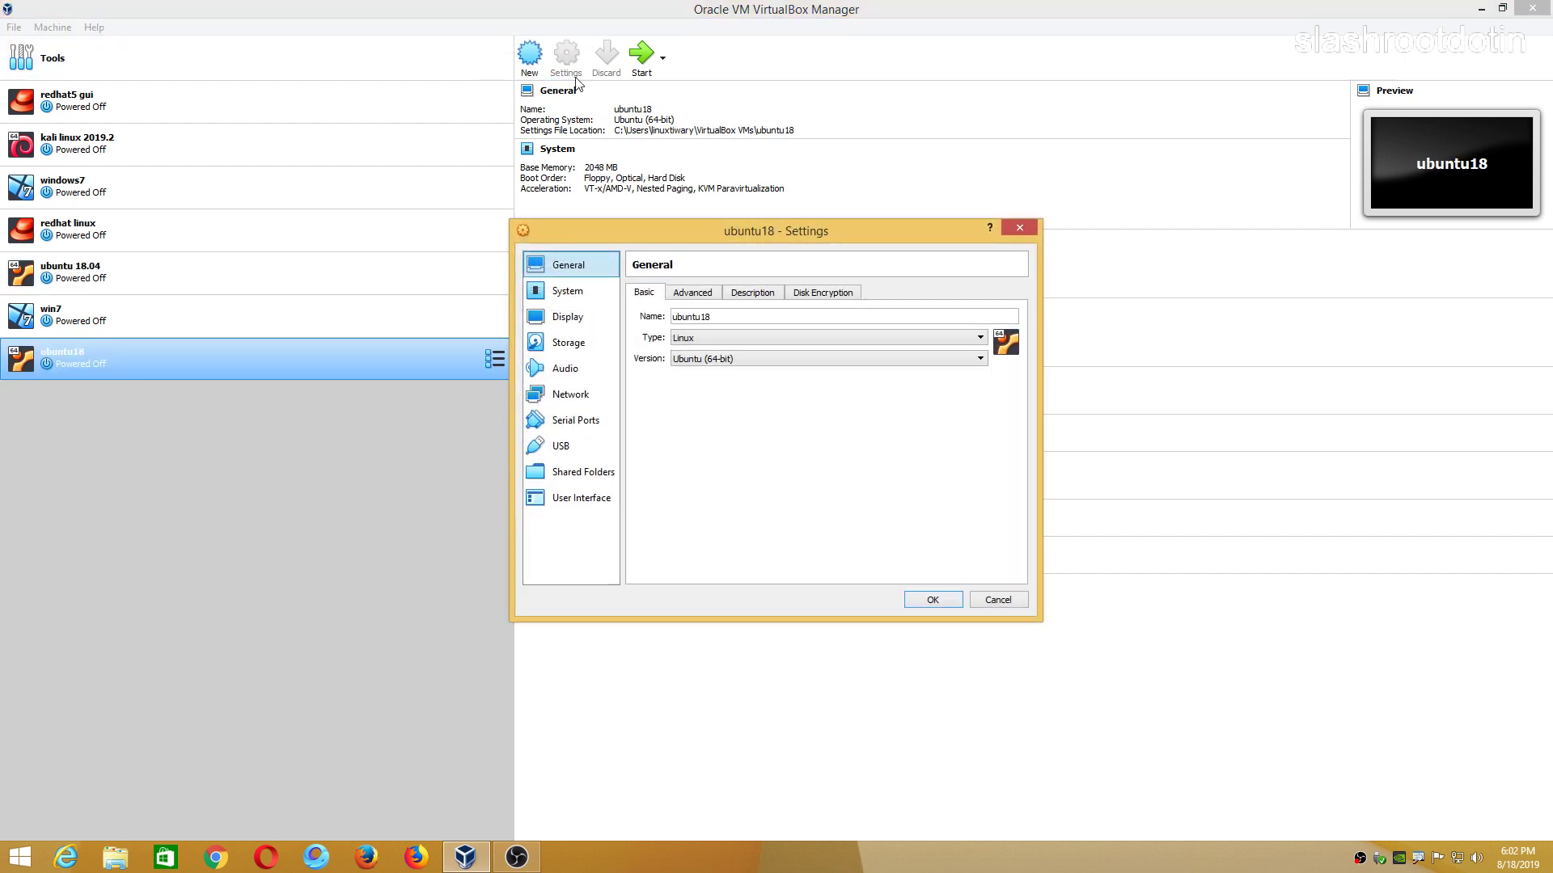
left_click(567, 291)
left_click(726, 354)
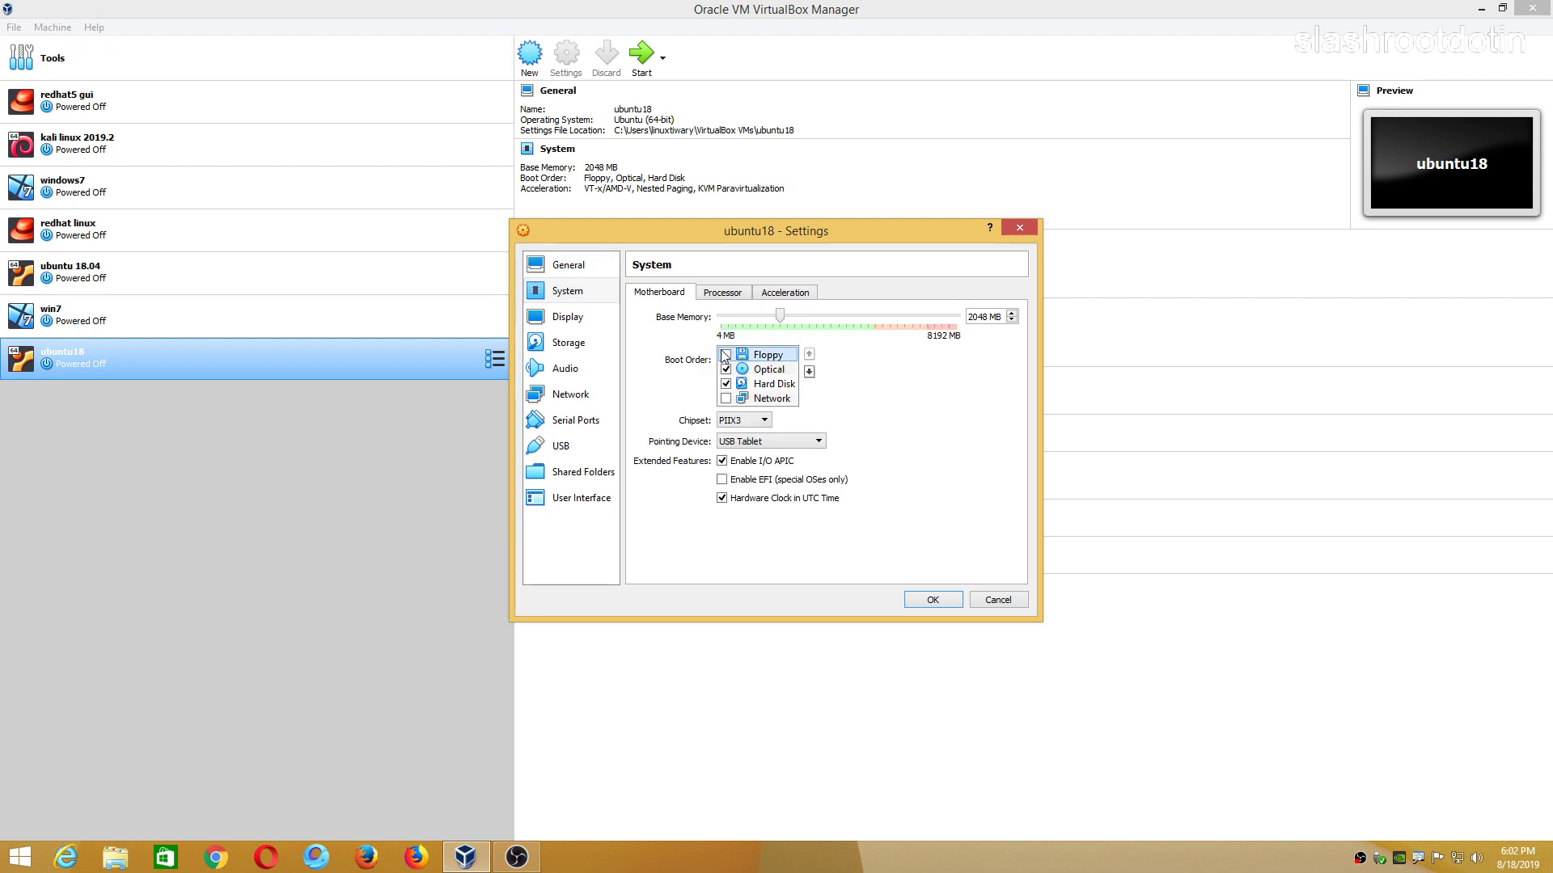
left_click(772, 383)
left_click(809, 356)
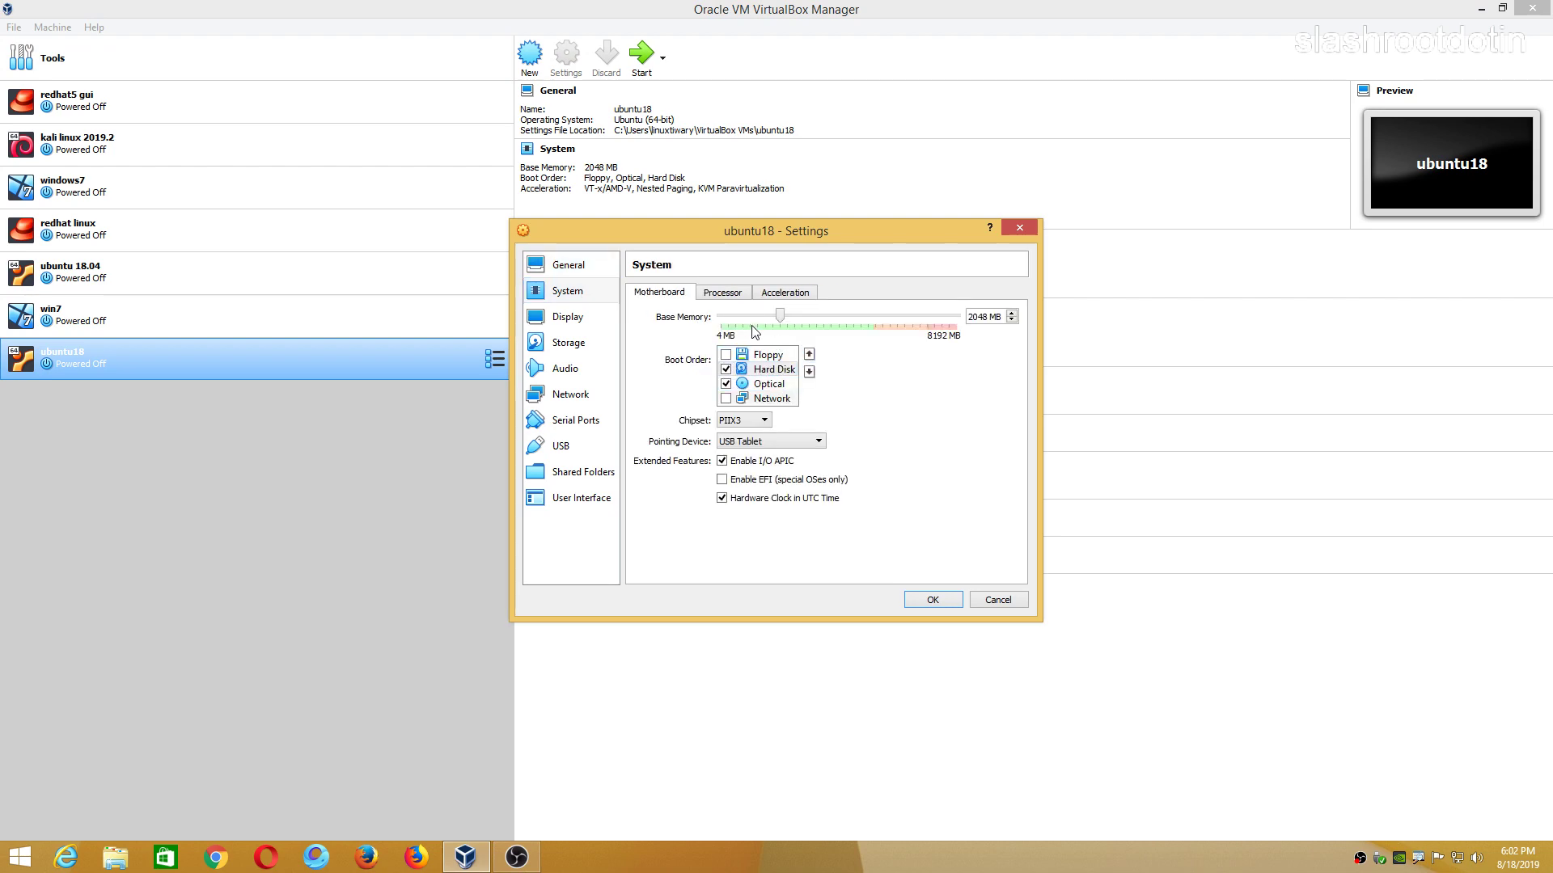
Attach the ubuntu-18.04-desktop-amd64 ISO to the empty optical drive.
left_click(722, 292)
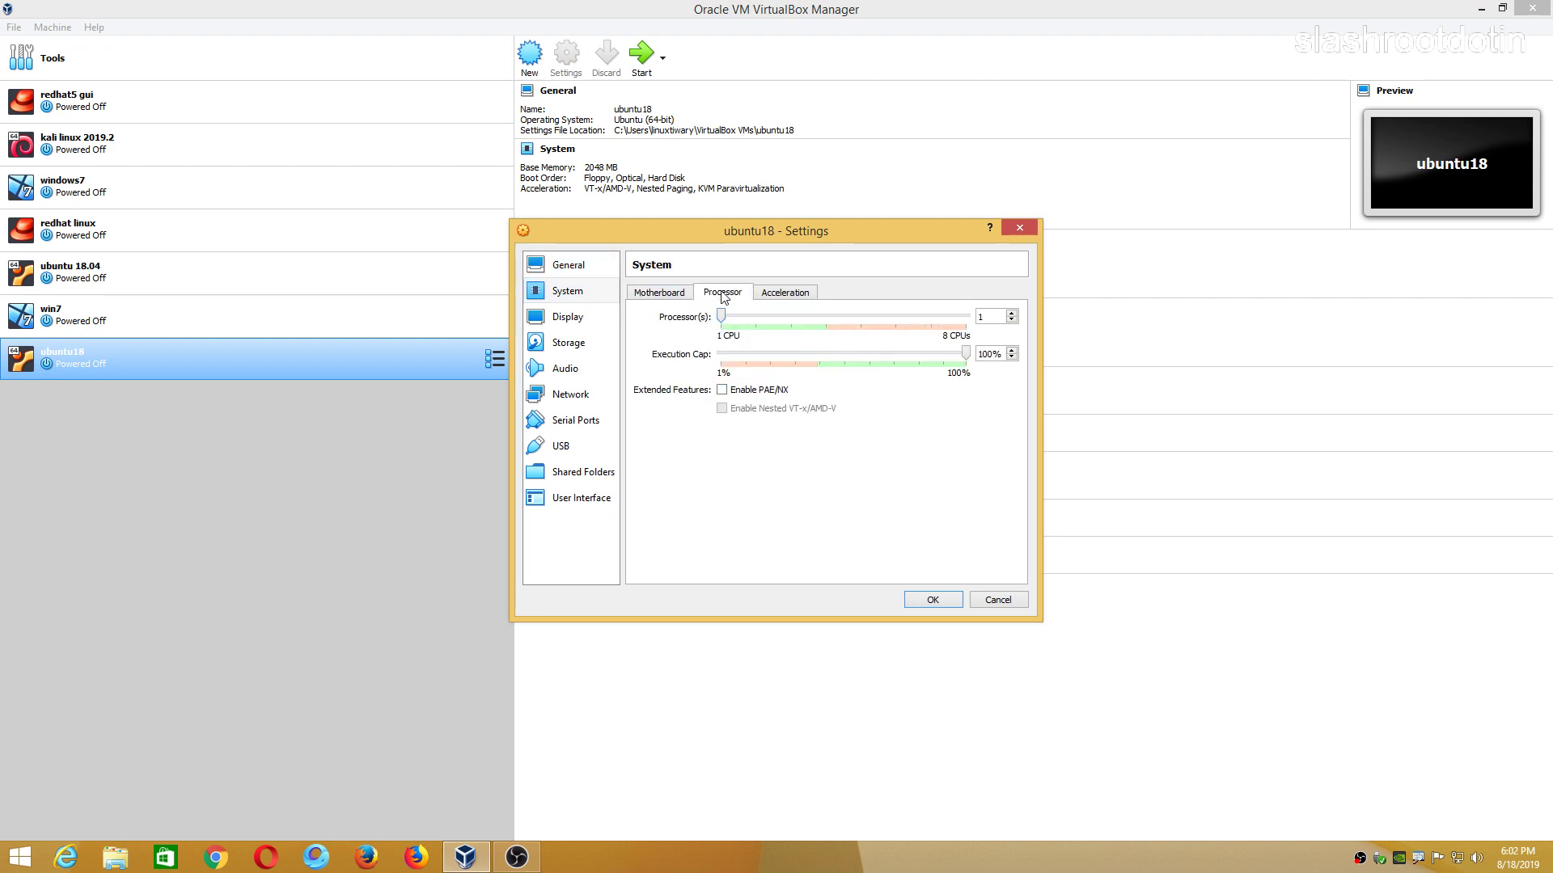
left_click(575, 317)
left_click(571, 344)
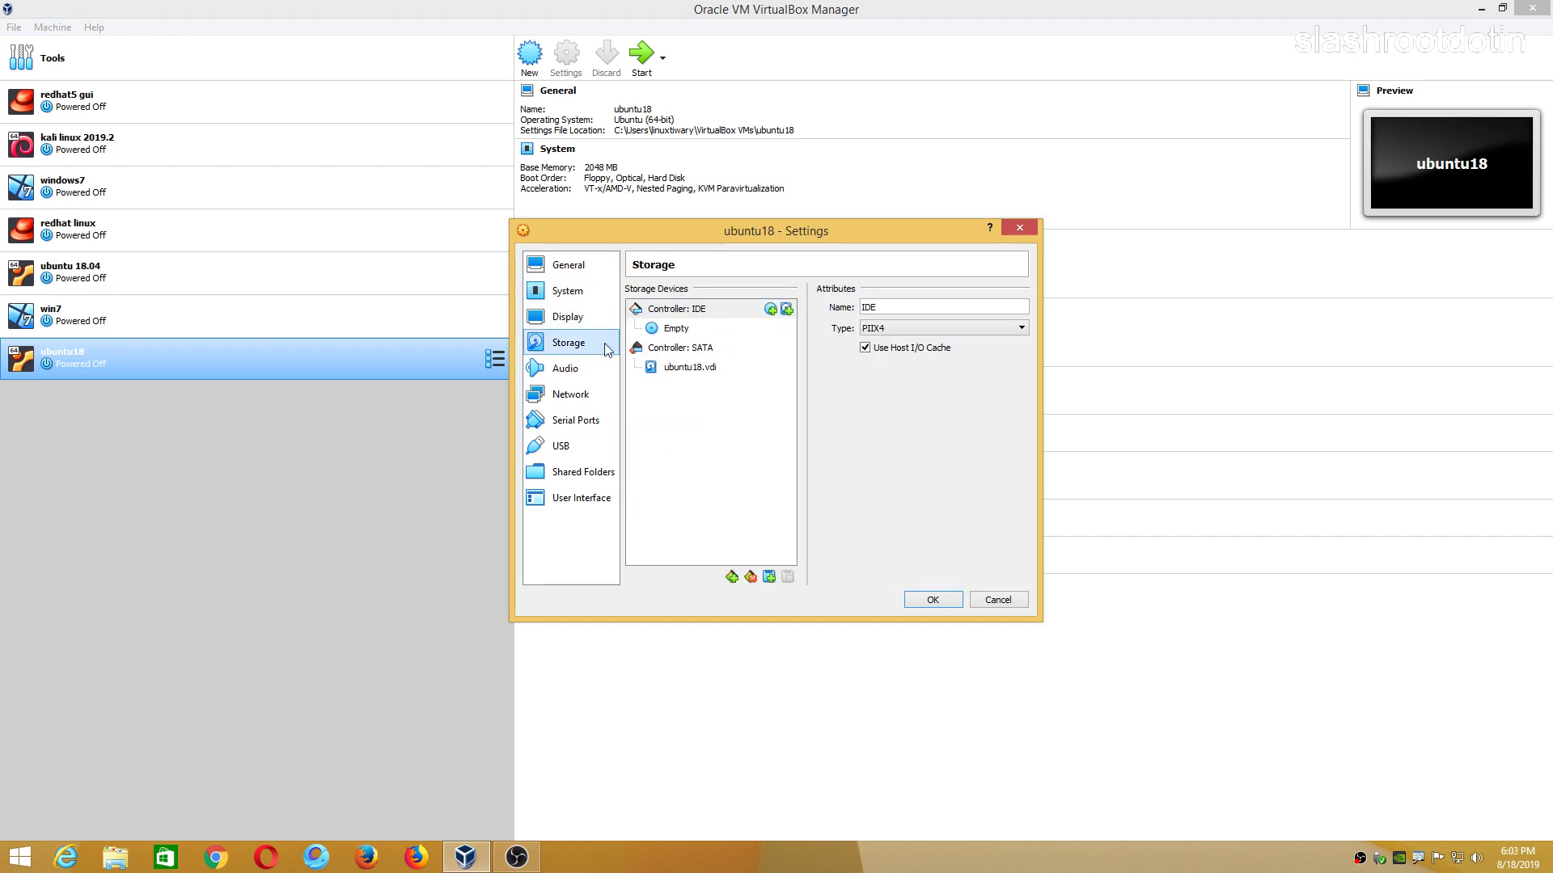
left_click(656, 330)
left_click(1019, 309)
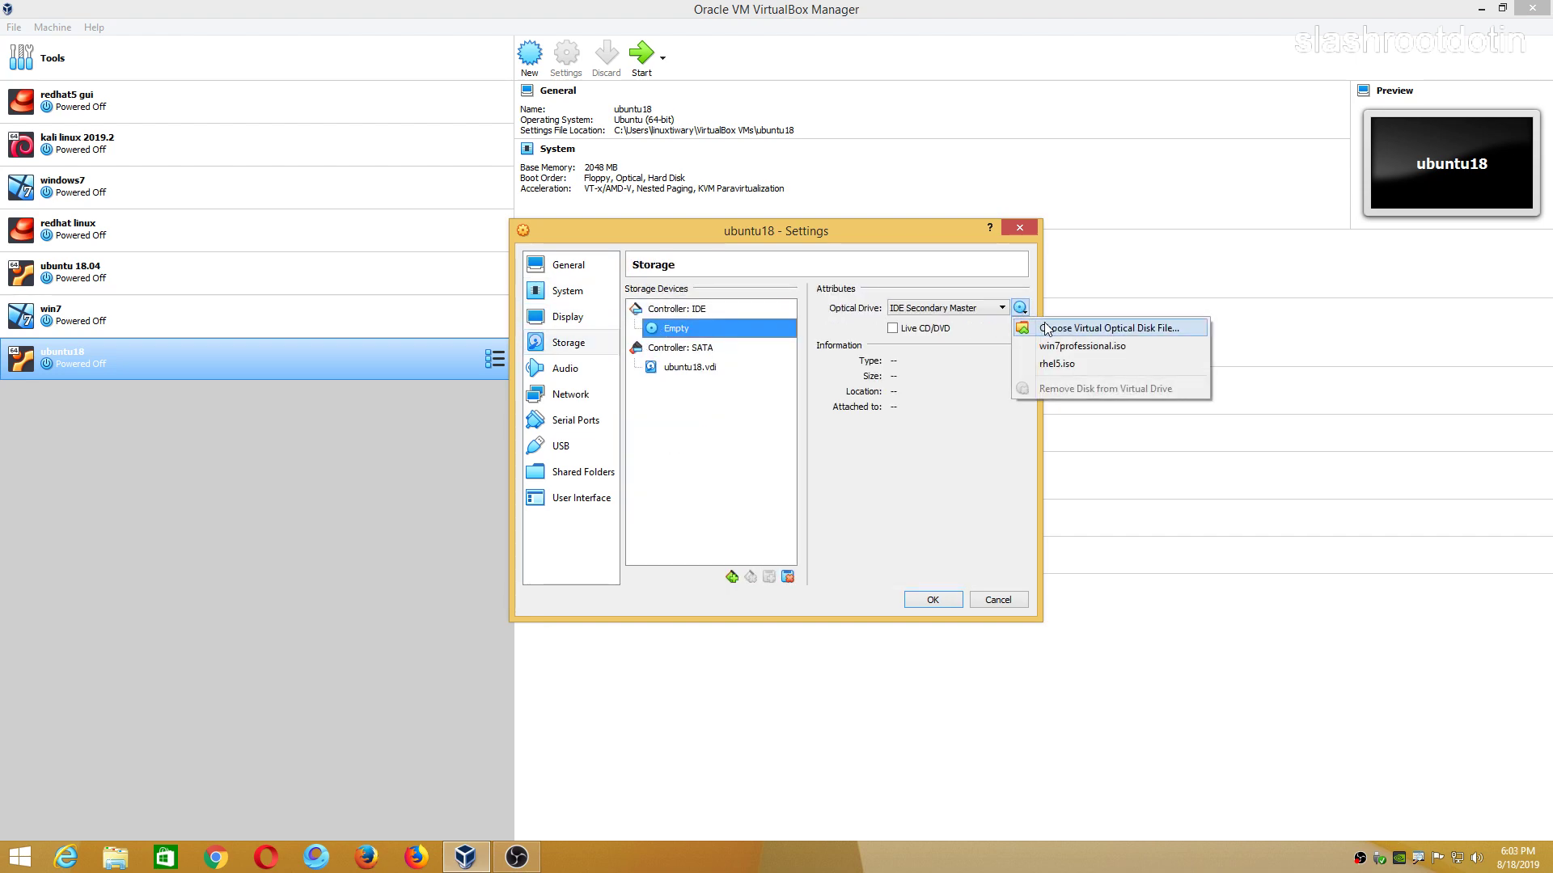
left_click(1051, 328)
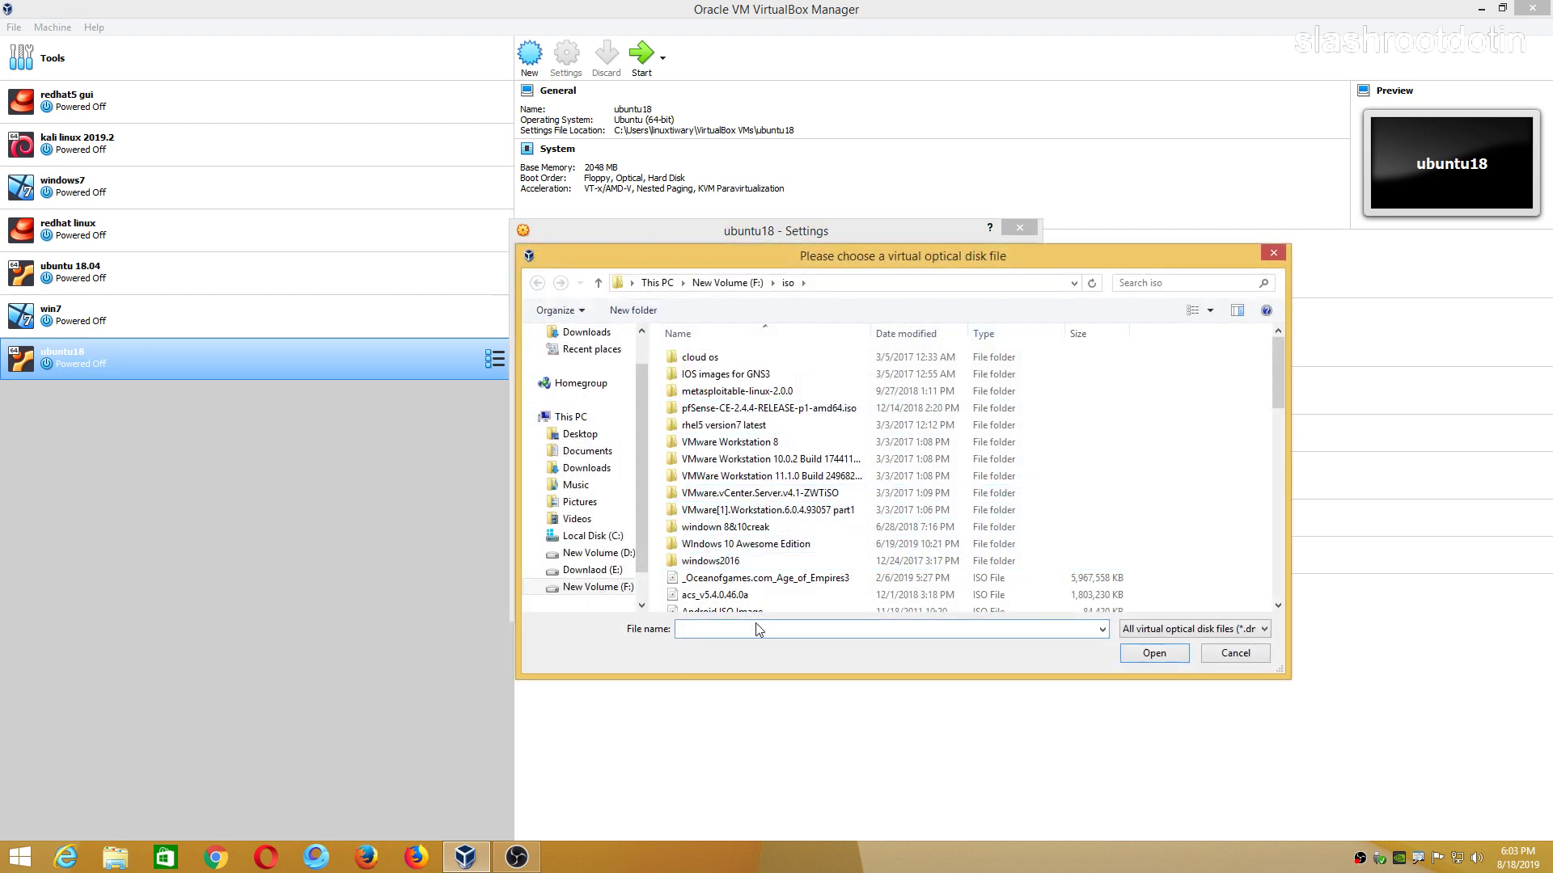
scroll(768, 485, "down", 10)
left_click(744, 449)
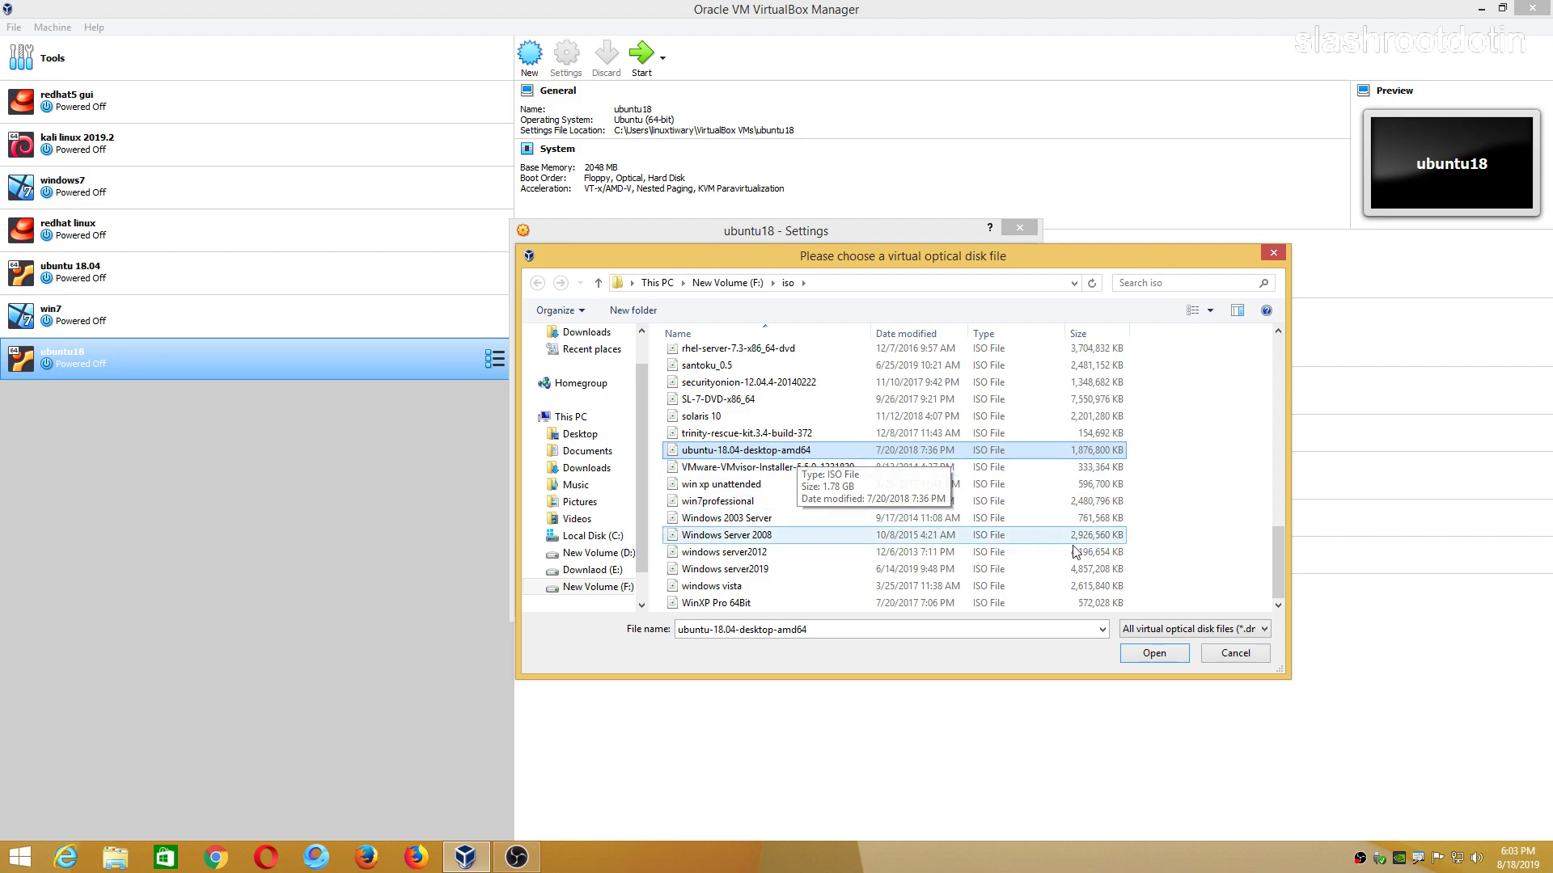
left_click(1136, 652)
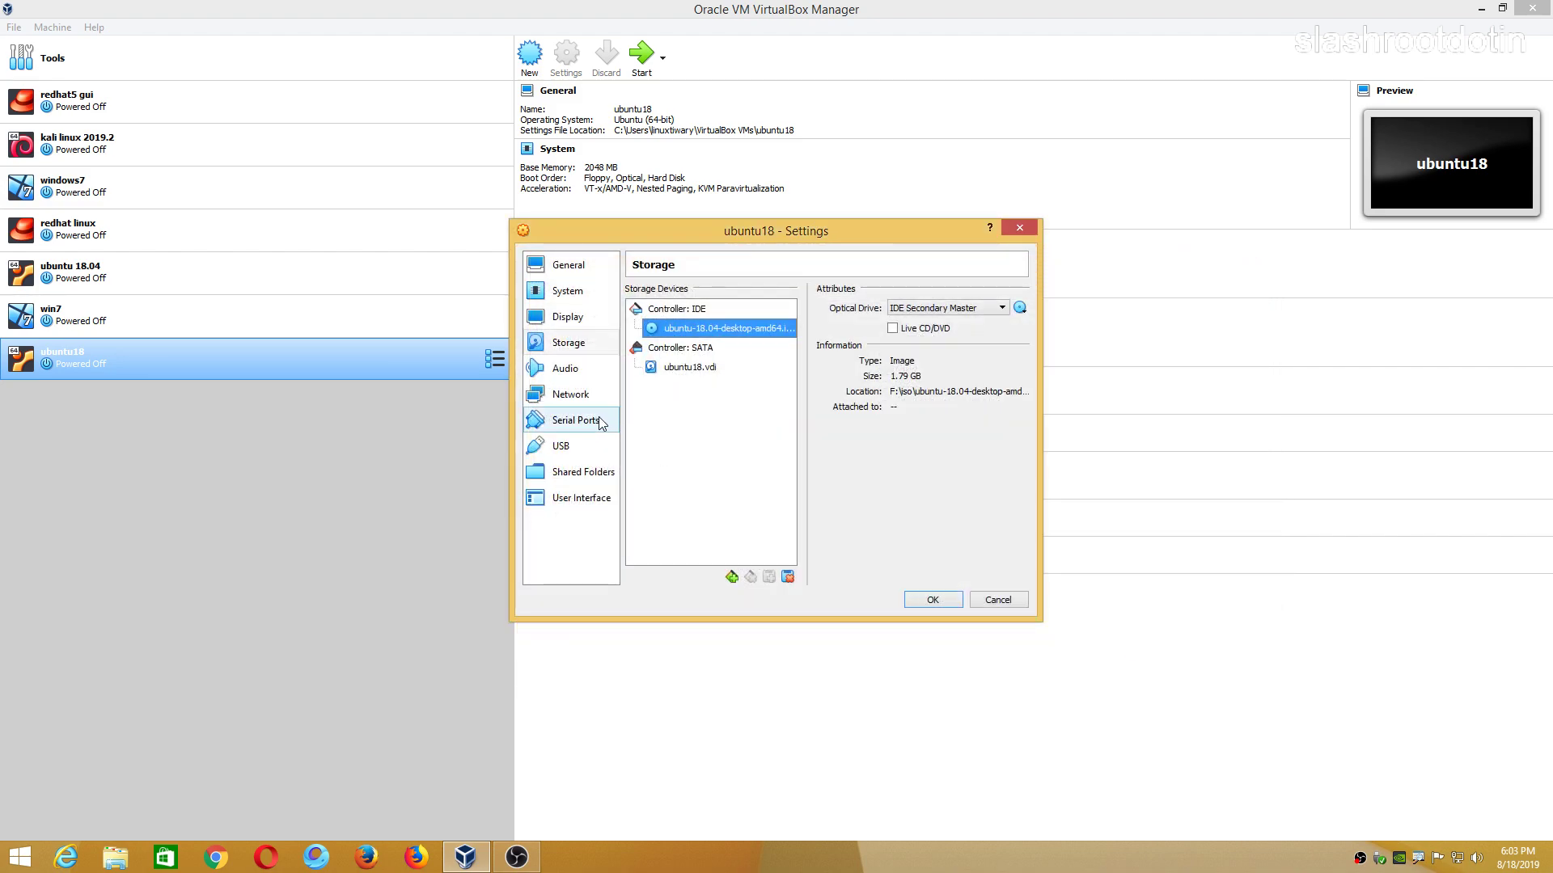
Set the network adapter to Bridged Adapter, save the settings, and start the VM.
left_click(572, 395)
left_click(722, 336)
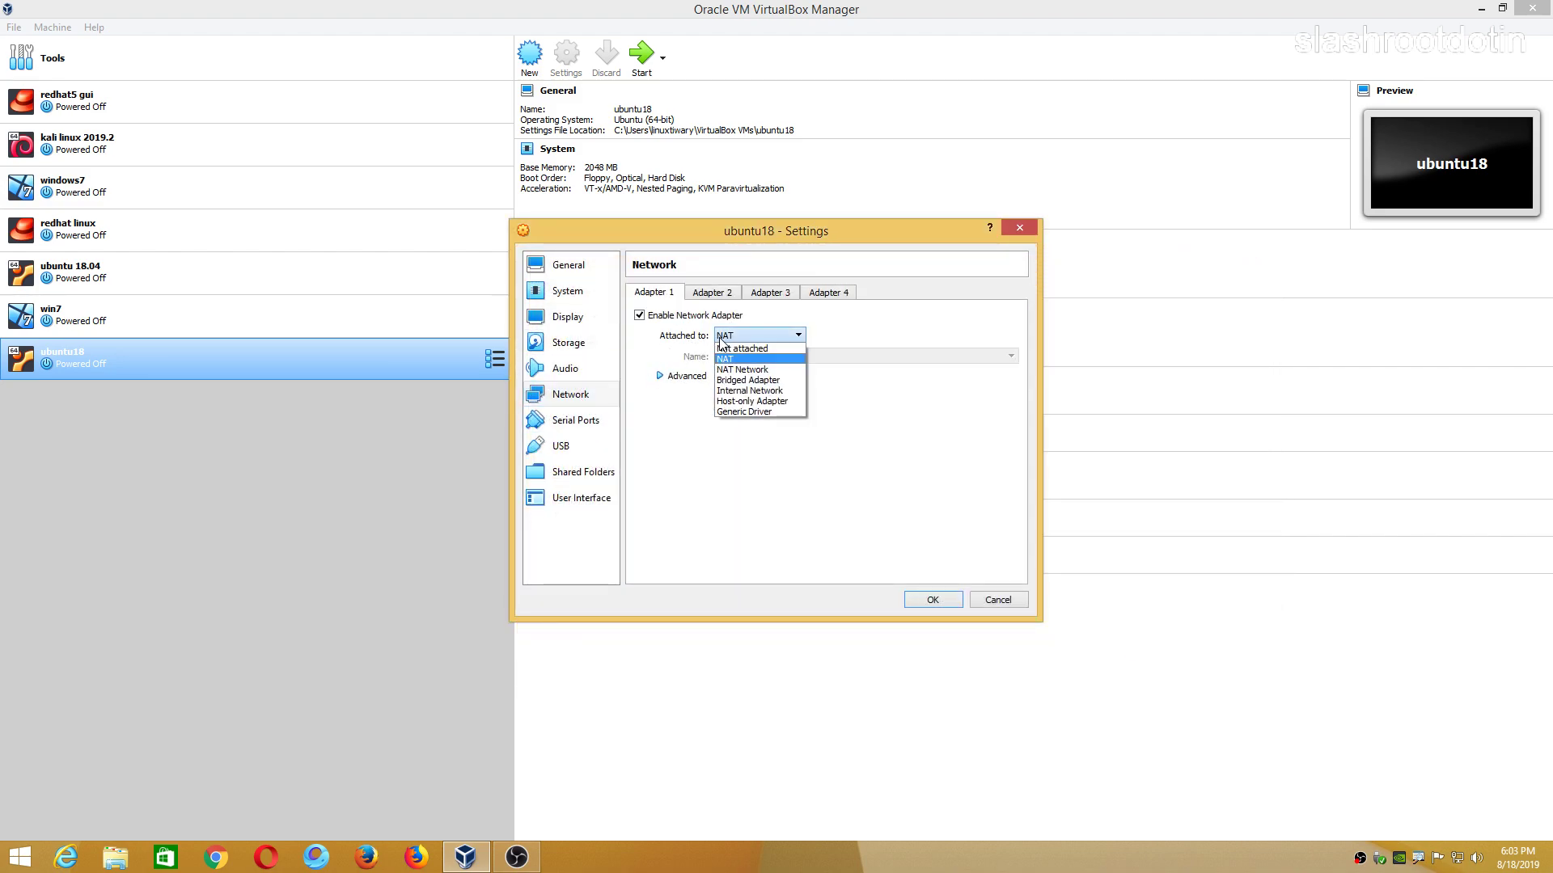
left_click(726, 365)
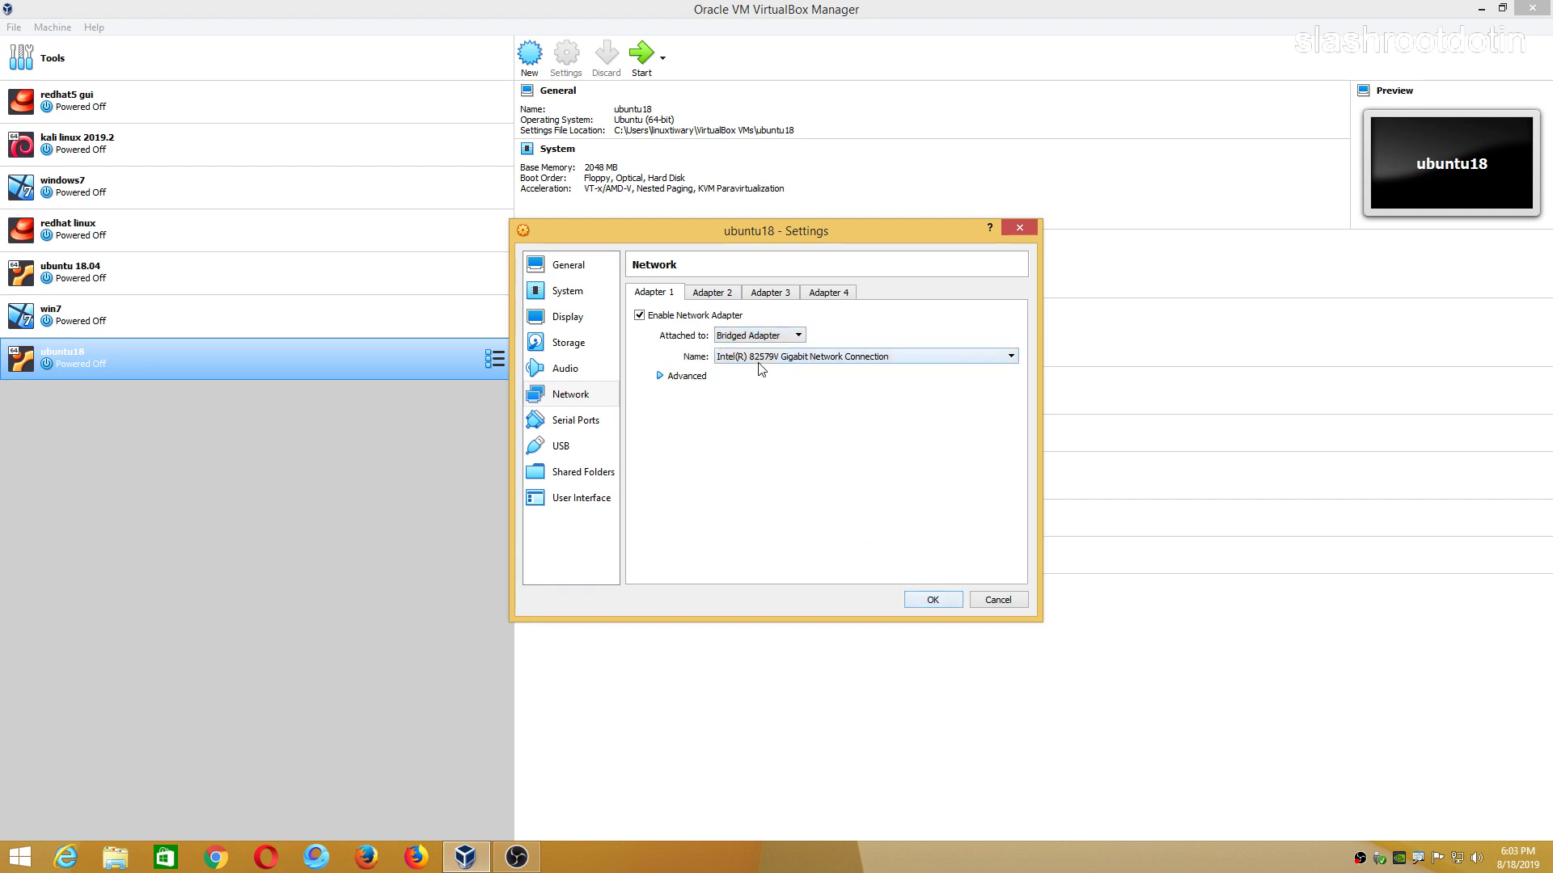
left_click(928, 599)
left_click(632, 68)
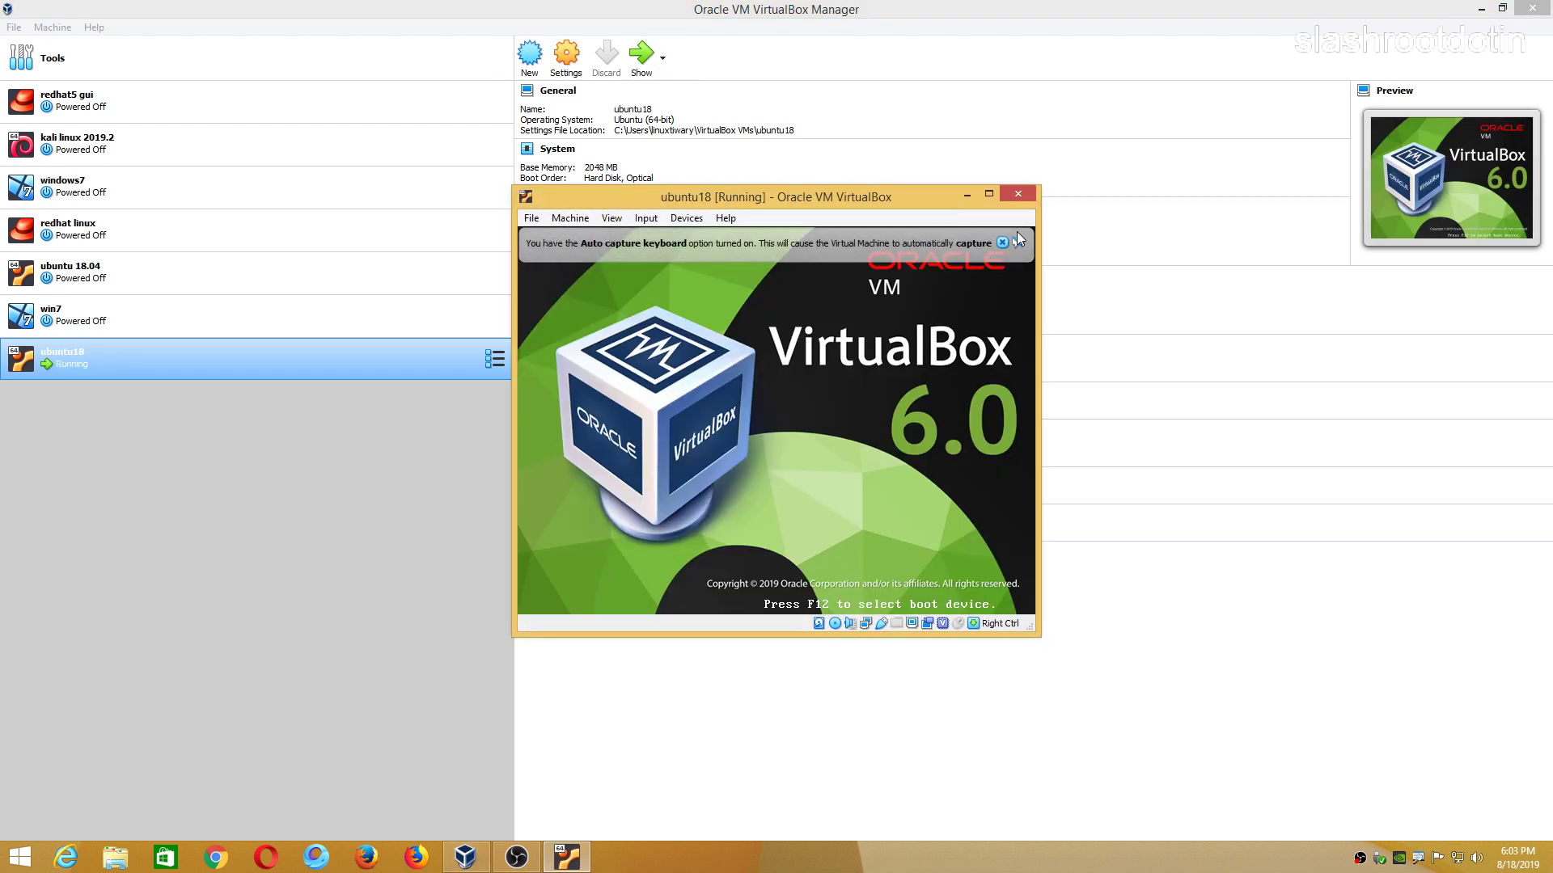
Switch the VM window to Scaled Mode and dismiss the auto-capture and mouse-integration notices.
left_click(1002, 243)
left_click(611, 218)
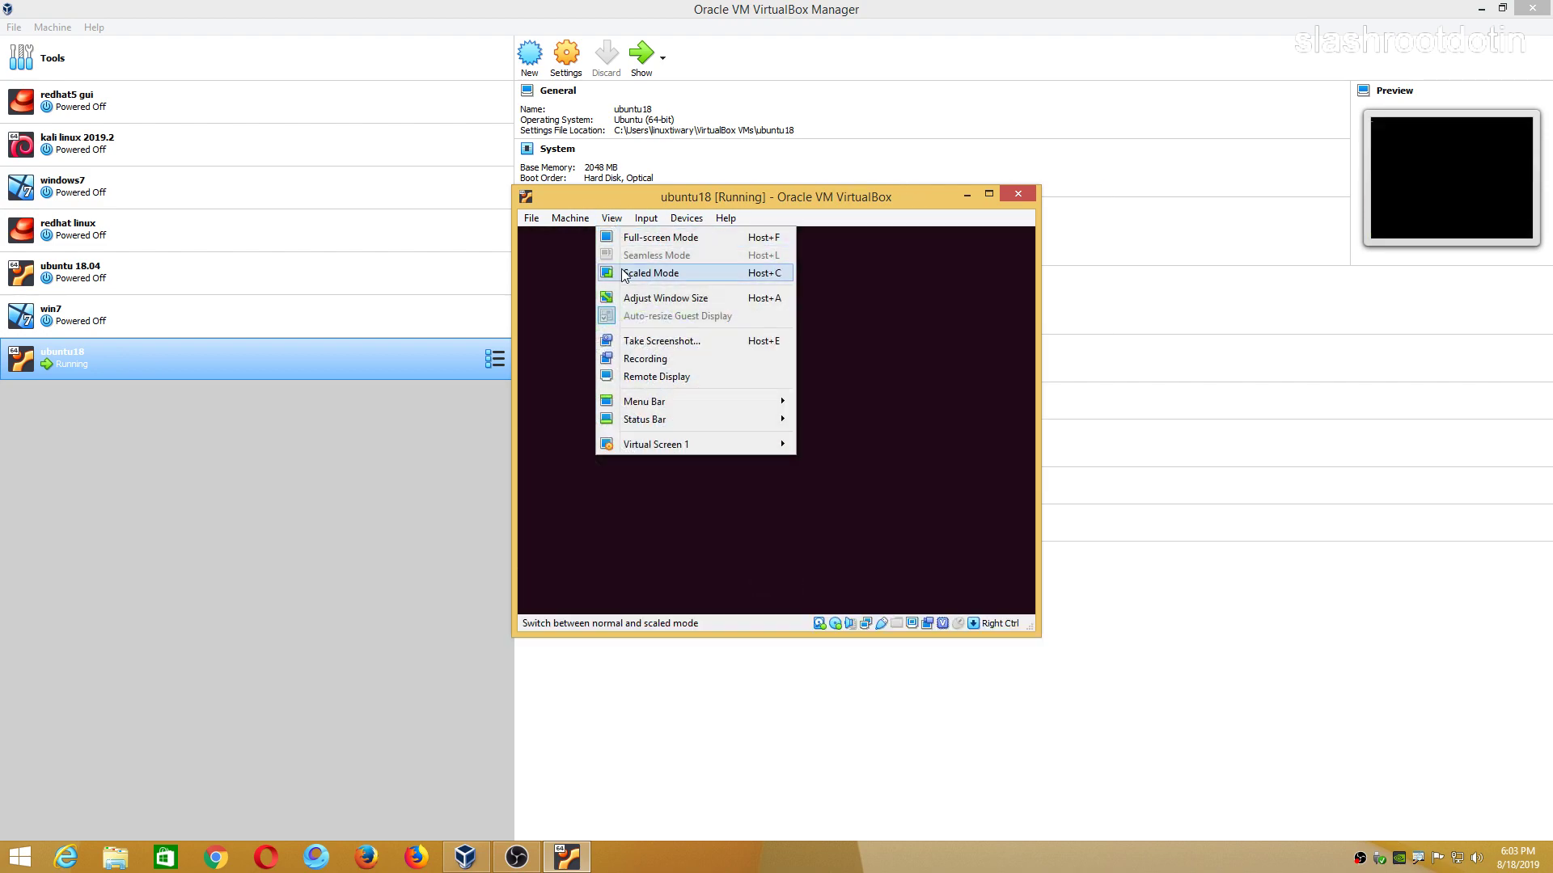
left_click(623, 276)
left_click(742, 490)
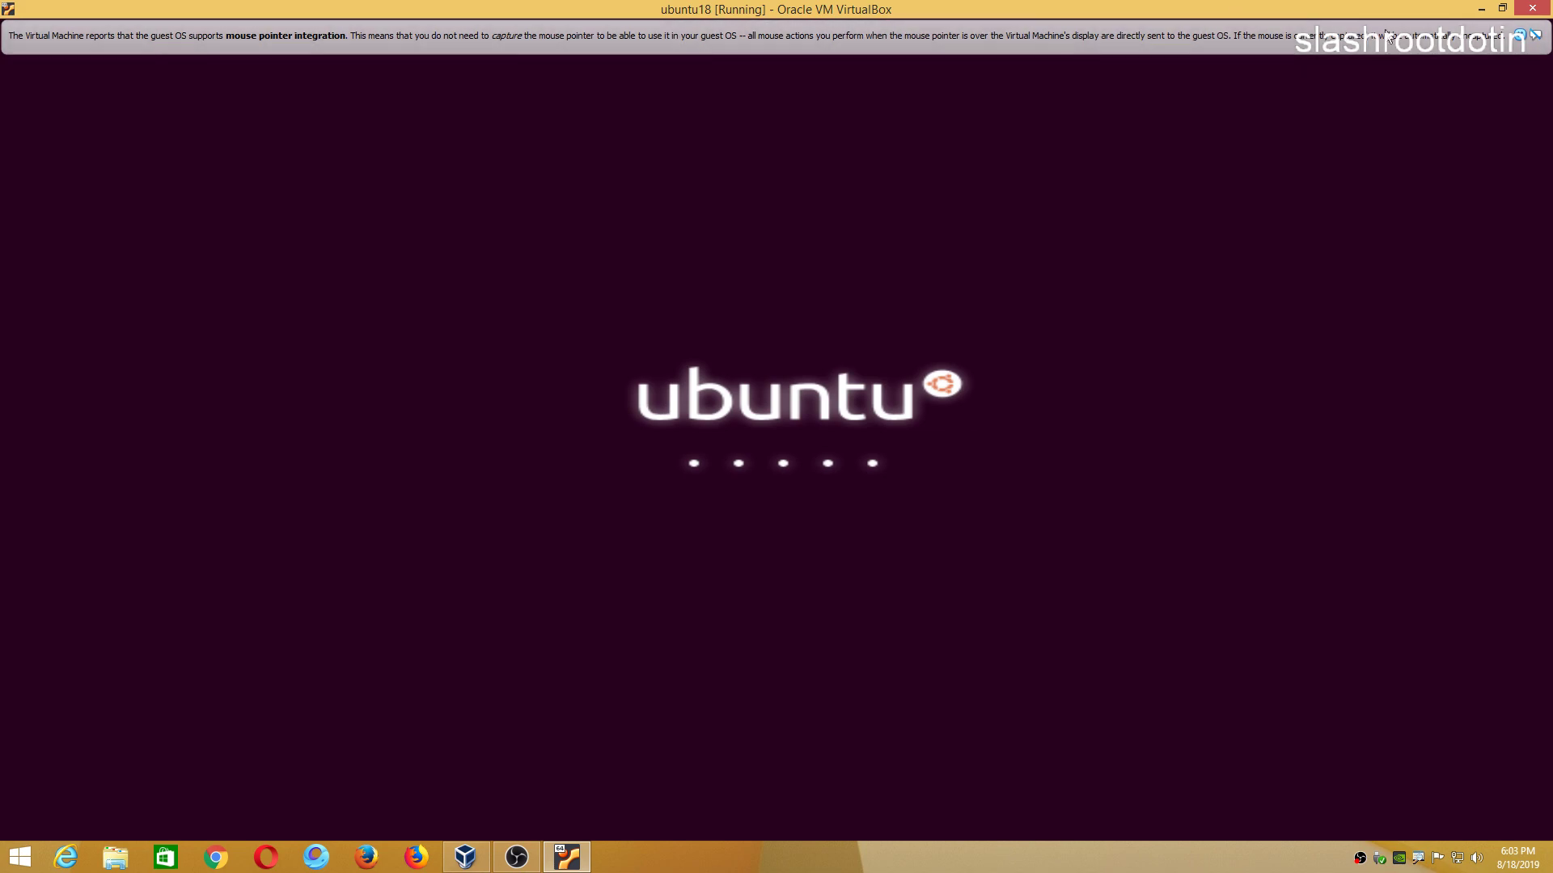
left_click(1534, 35)
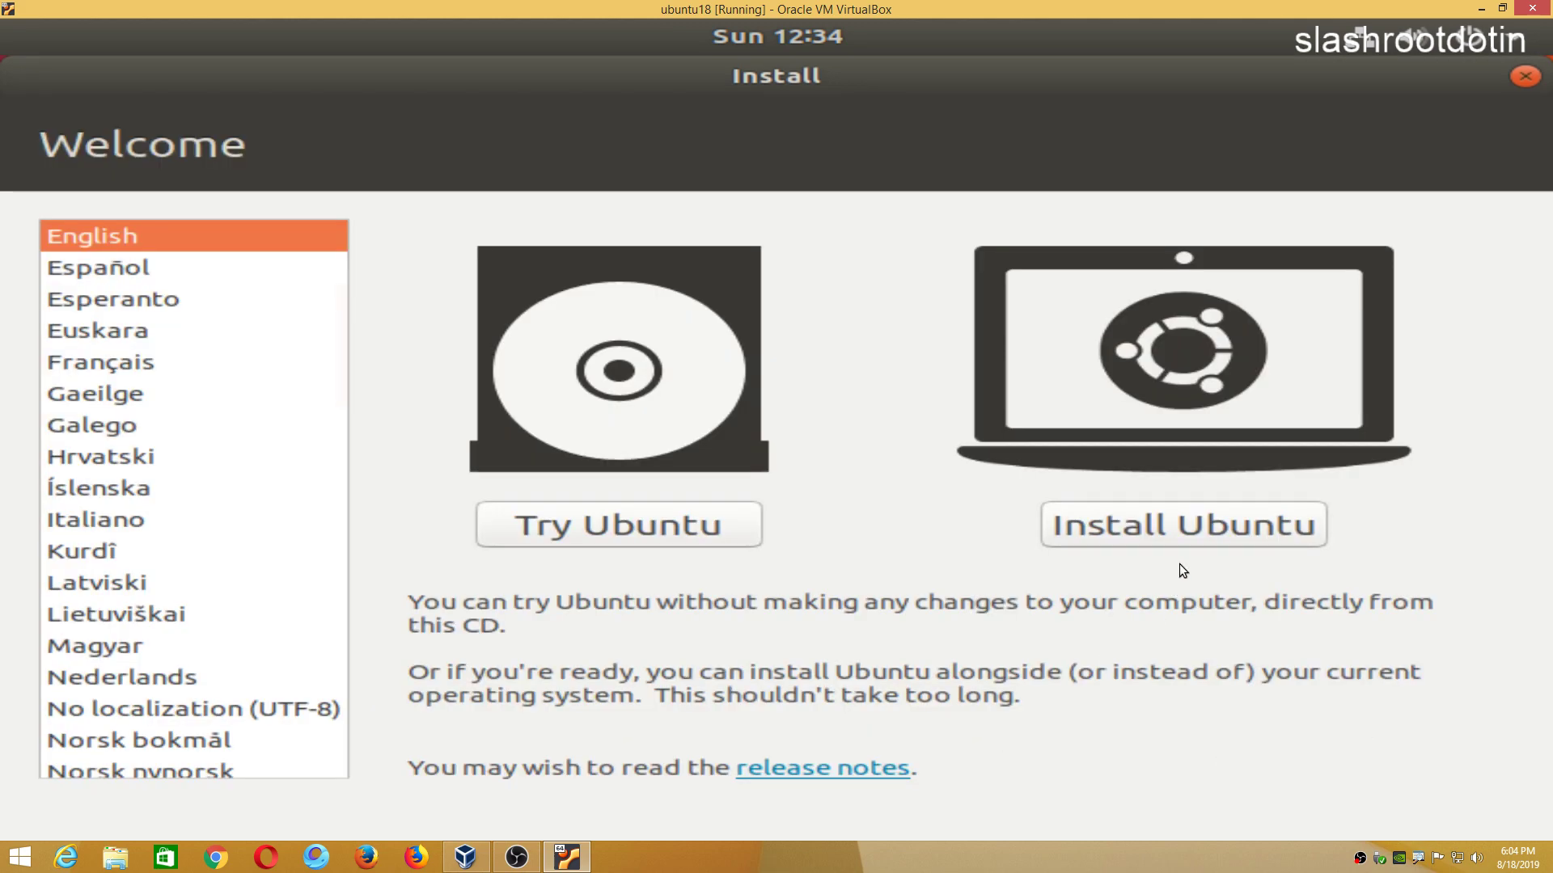
Install Ubuntu with English (US) keyboard, normal installation and Erase disk, confirming the partition changes.
left_click(1162, 526)
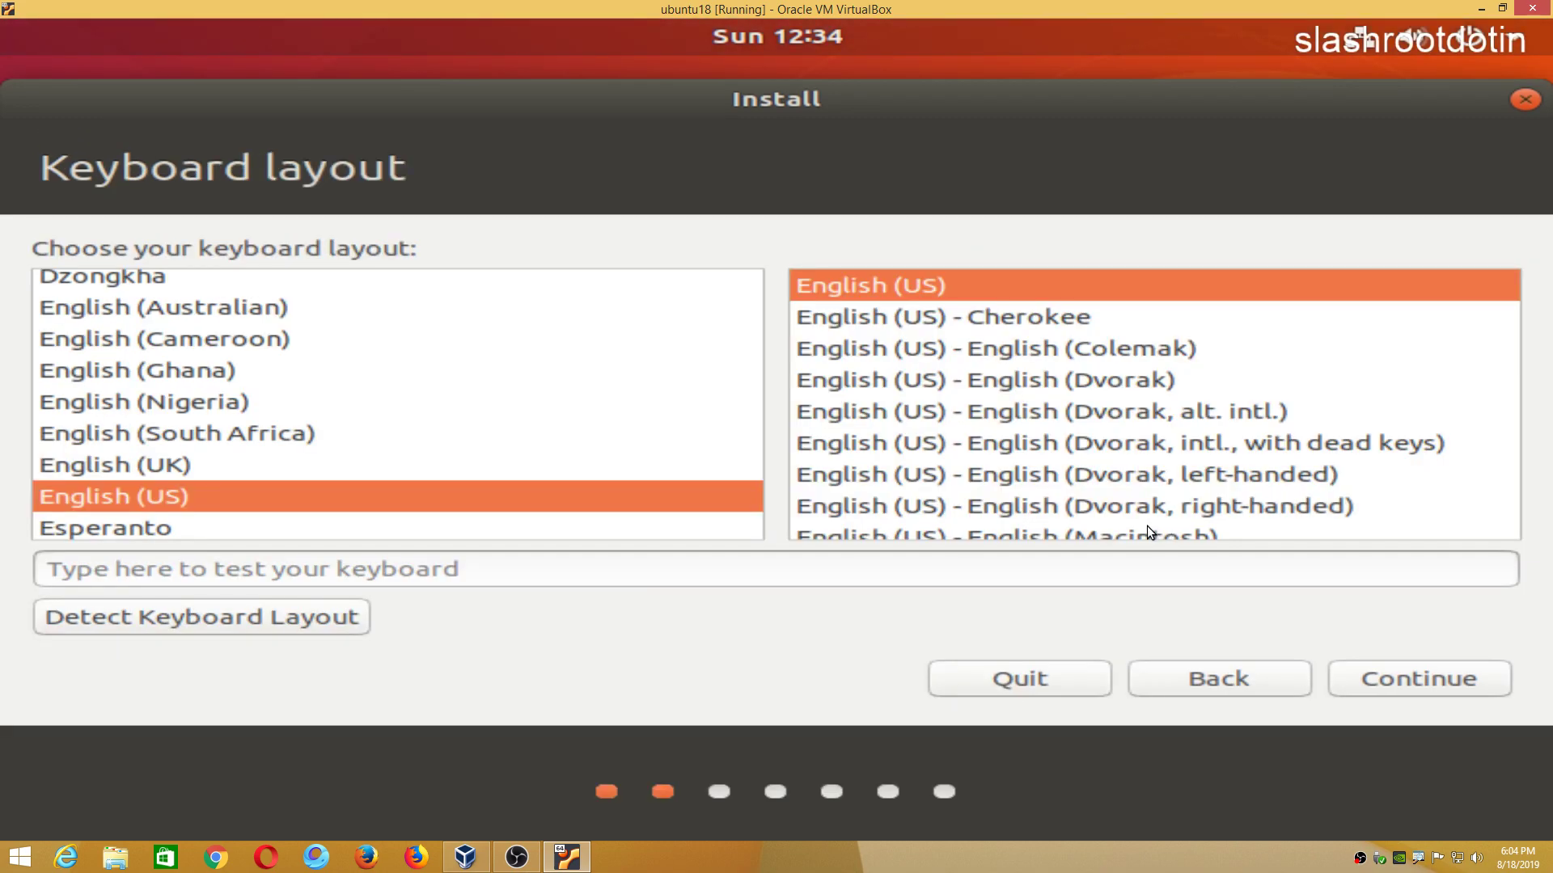
left_click(1417, 693)
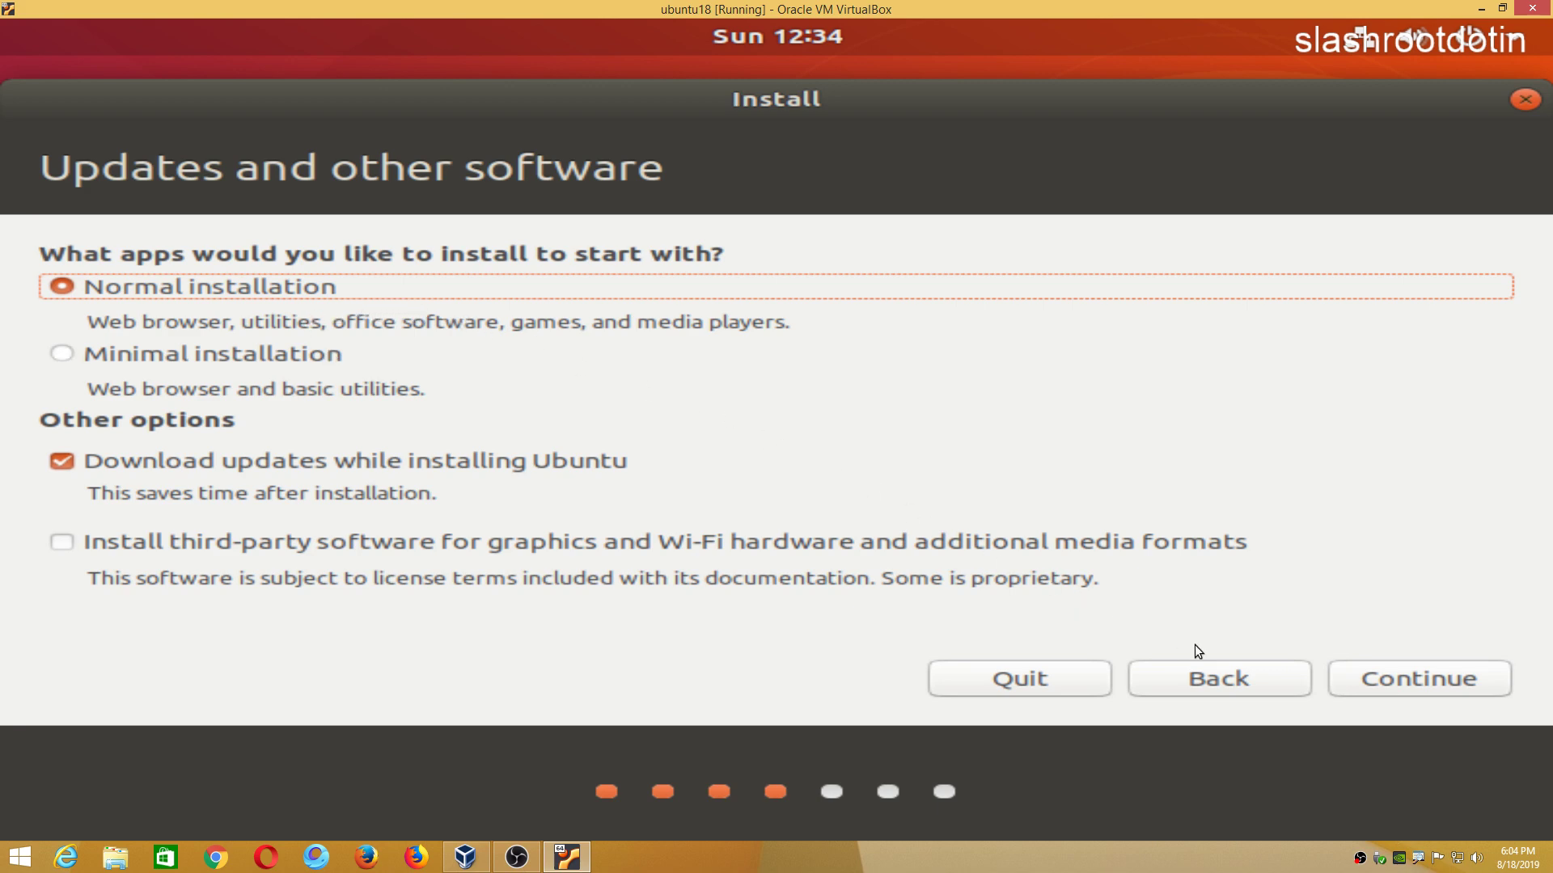
left_click(1368, 678)
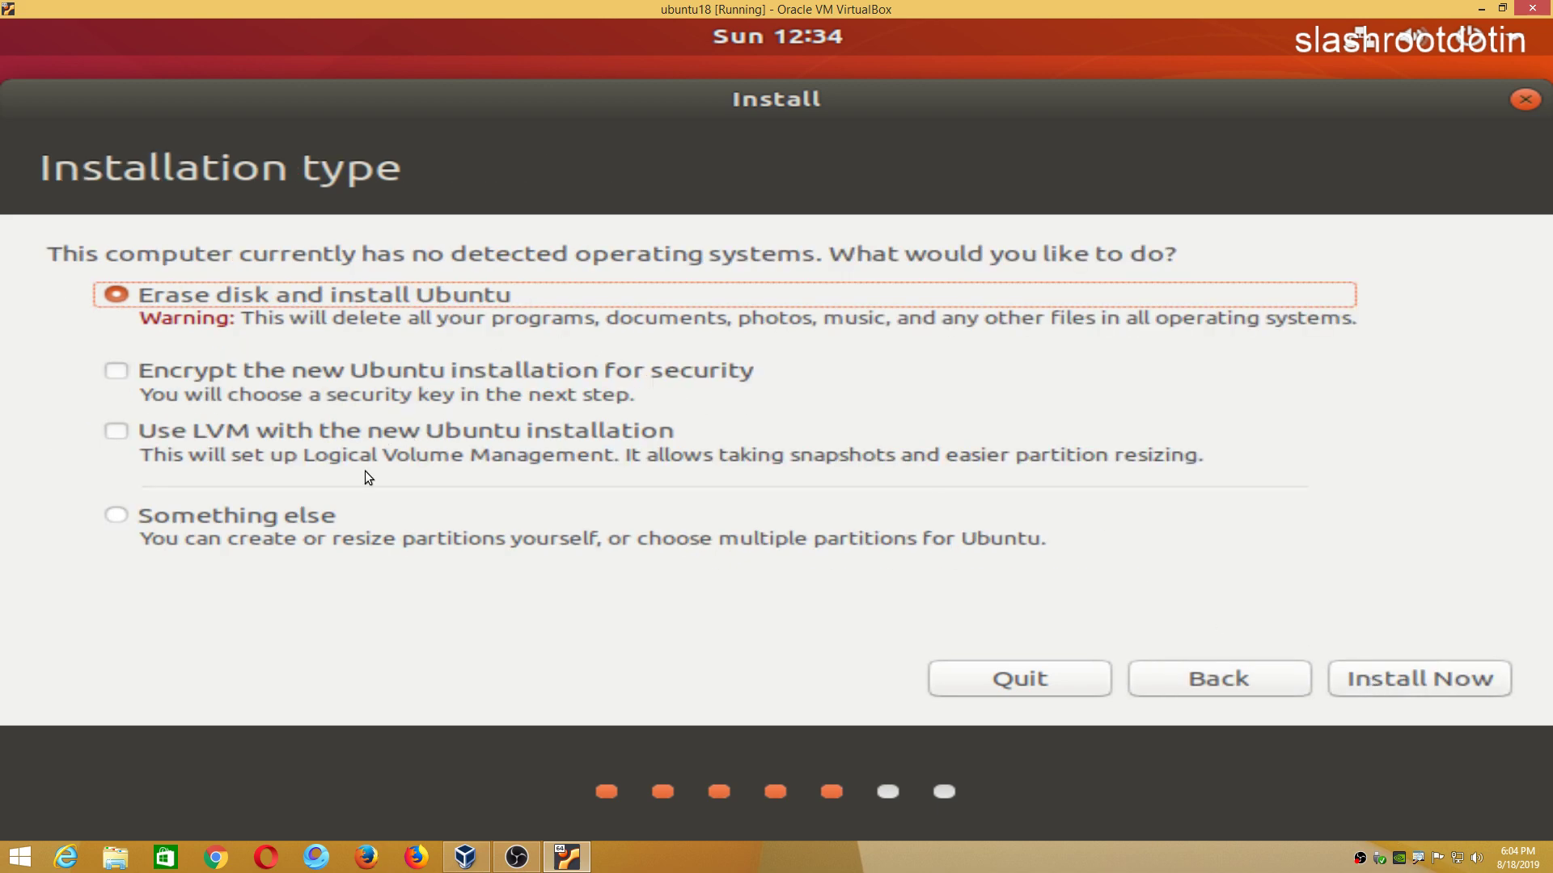
left_click(1399, 670)
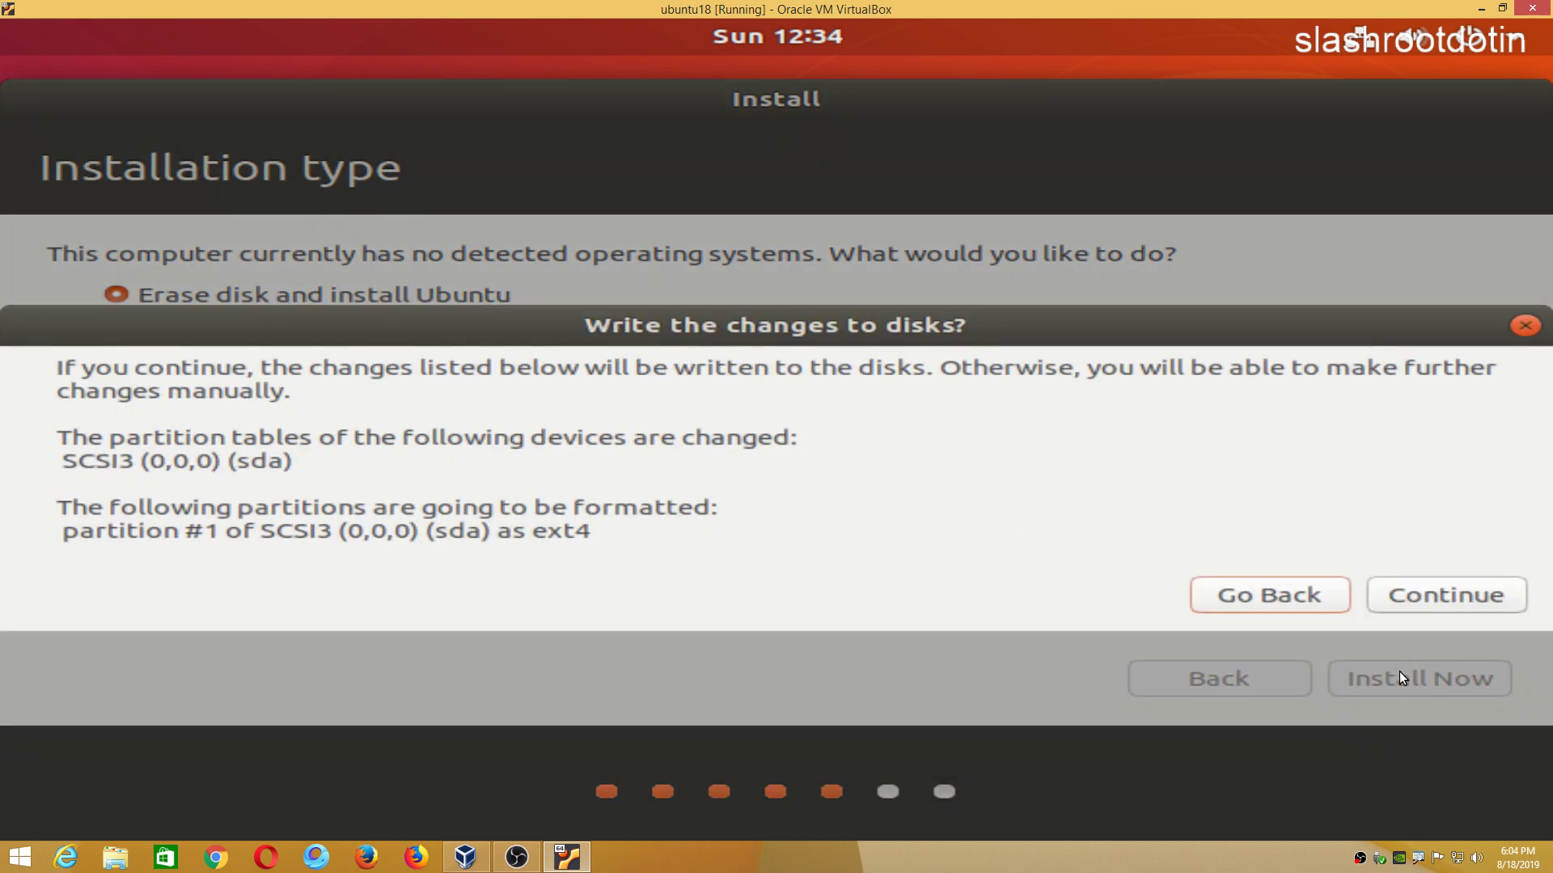
left_click(1421, 589)
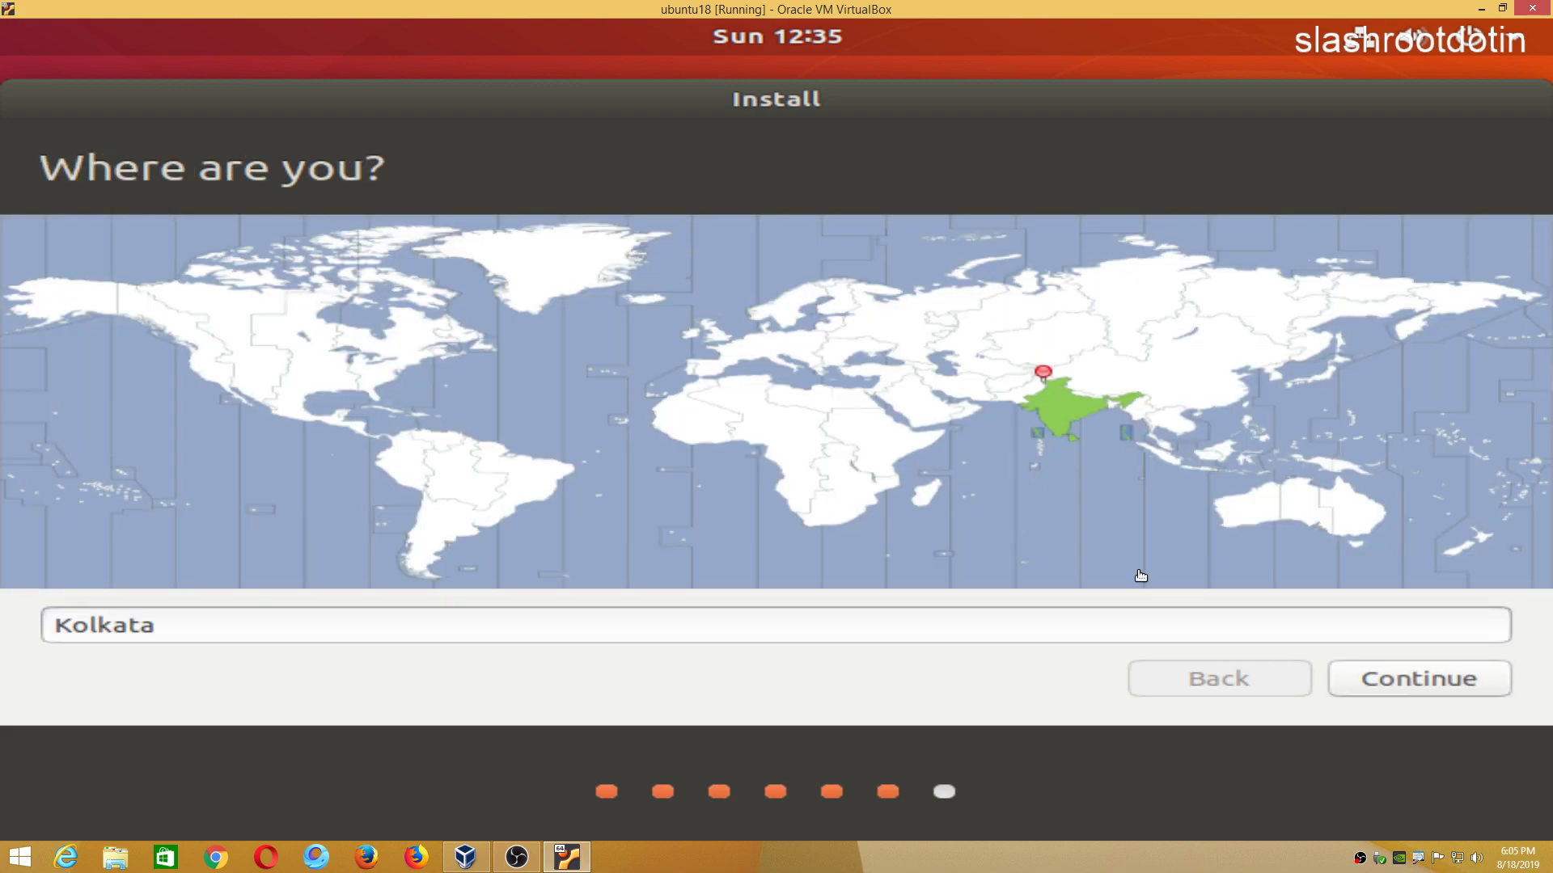
Accept Kolkata as the location, enter the user's name, and change the computer name to svm.
left_click(1368, 675)
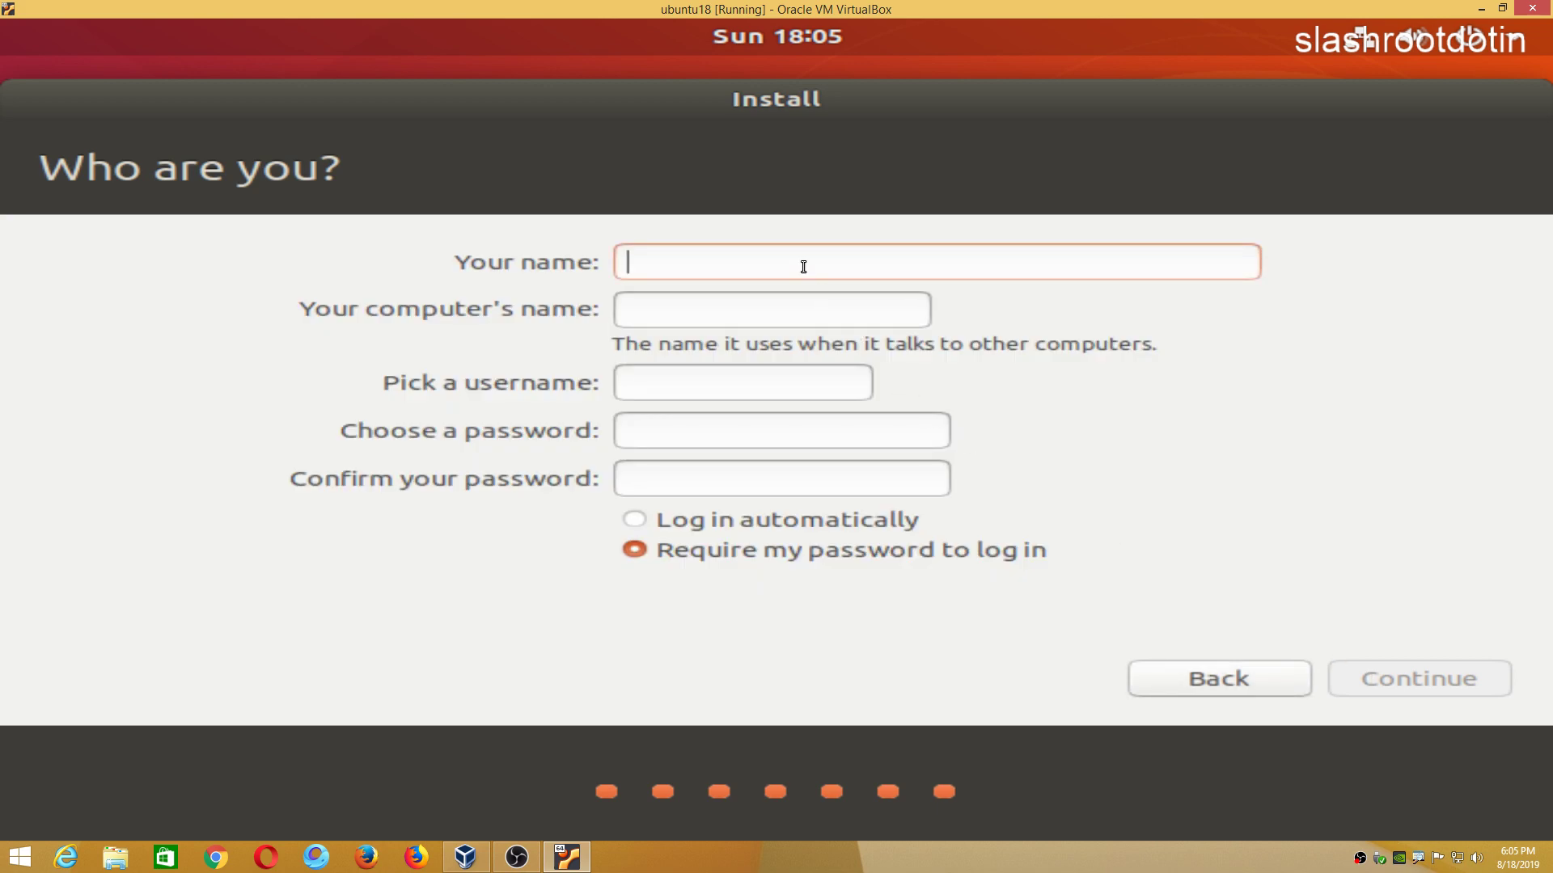
type("satish")
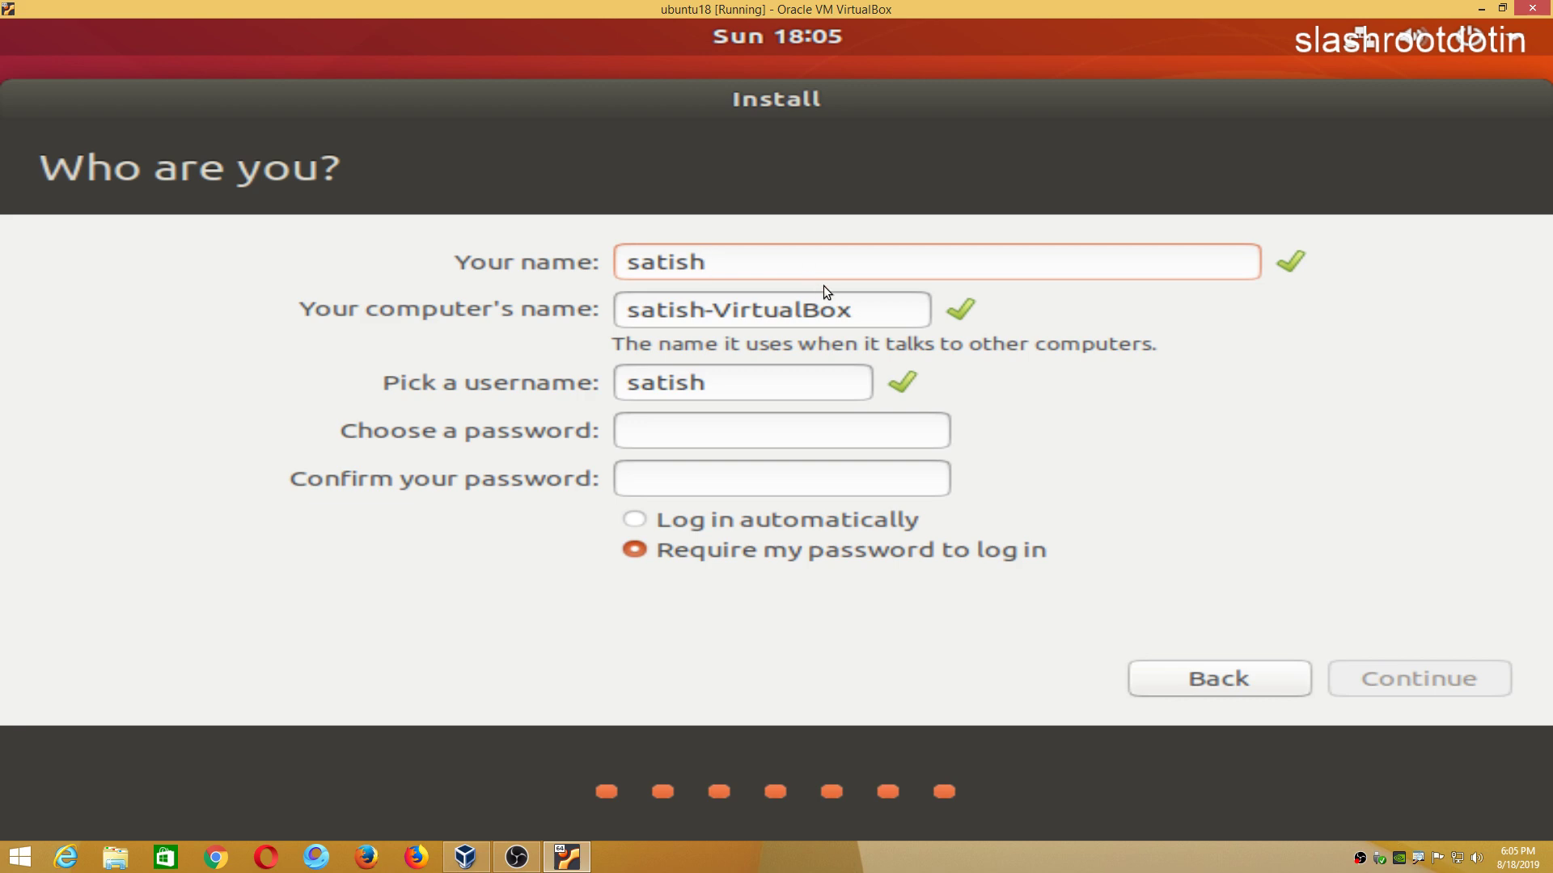
left_click_drag(858, 310, 713, 307)
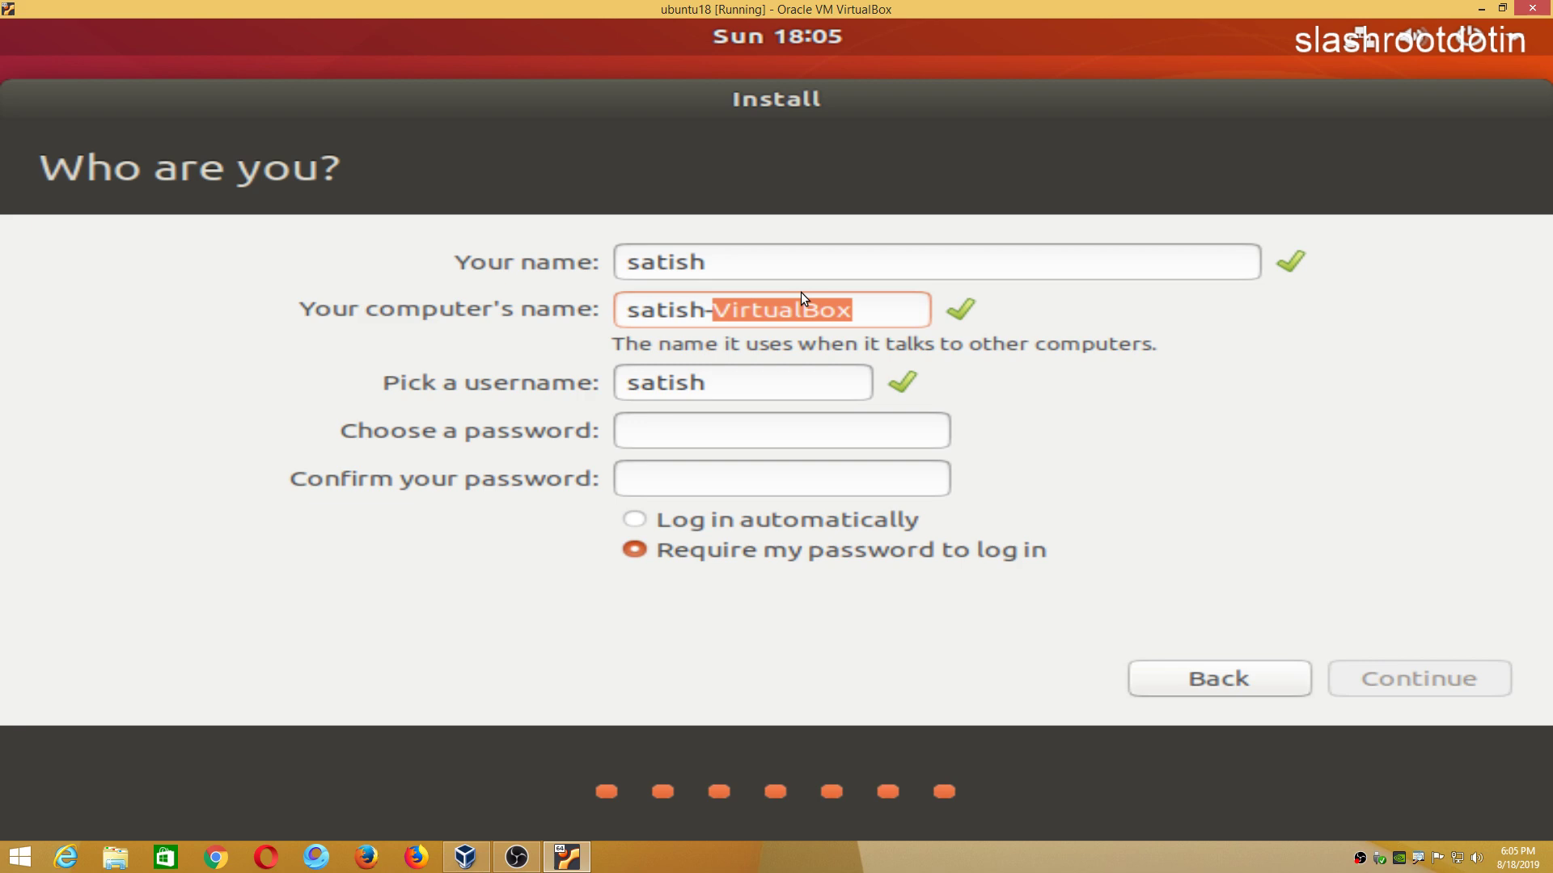
key("BackSpace")
key("BackSpace")
key("BackSpace")
key("BackSpace")
key("BackSpace")
key("BackSpace")
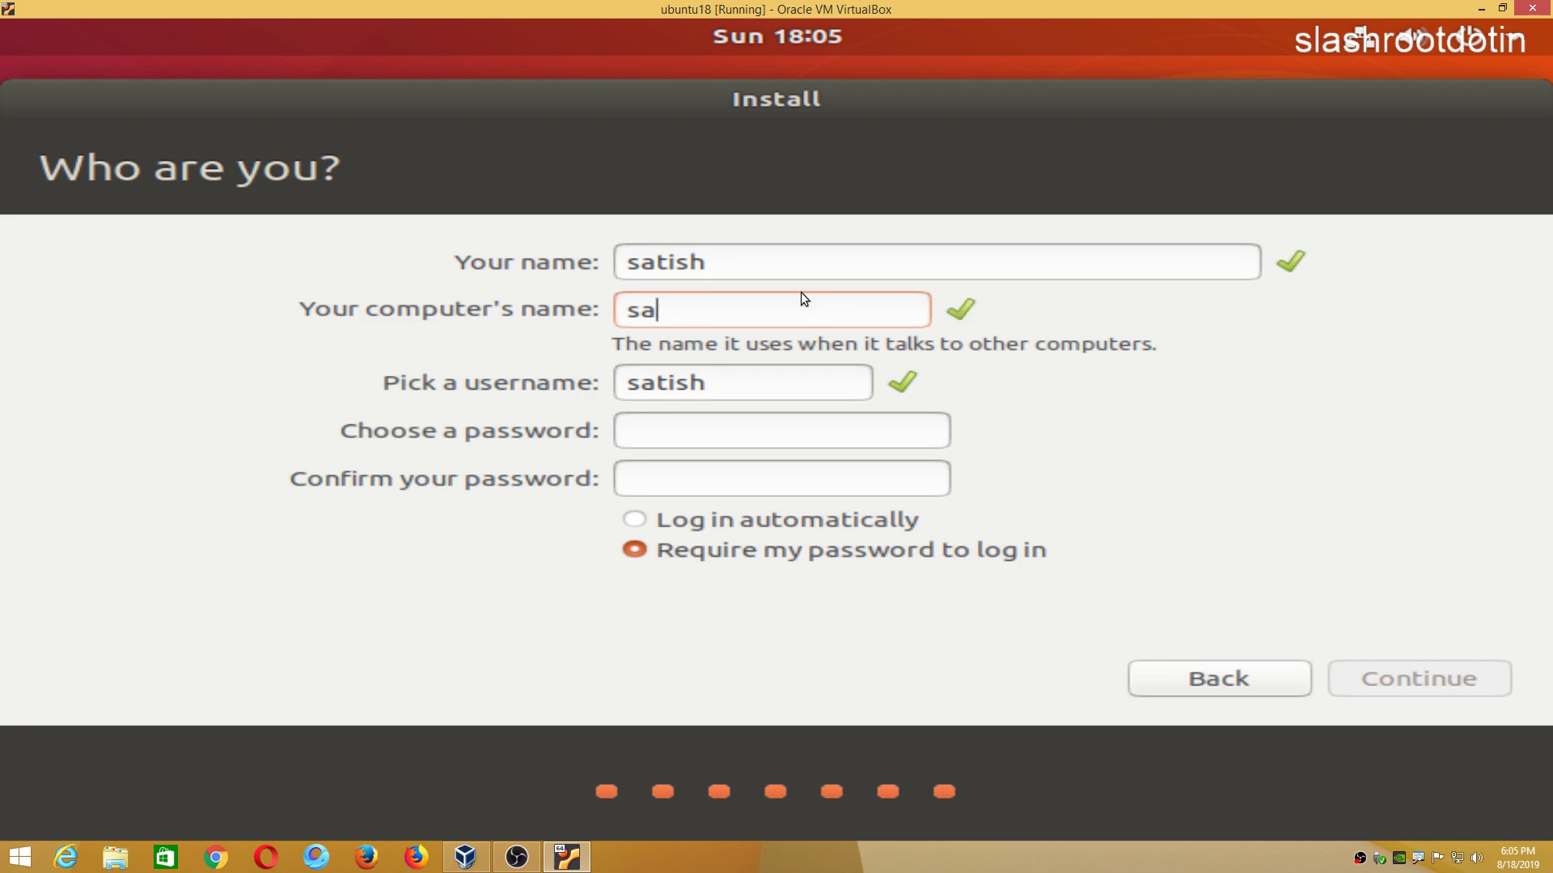
key("BackSpace")
type("vm")
Enter and confirm the account password and enable automatic login.
left_click(745, 425)
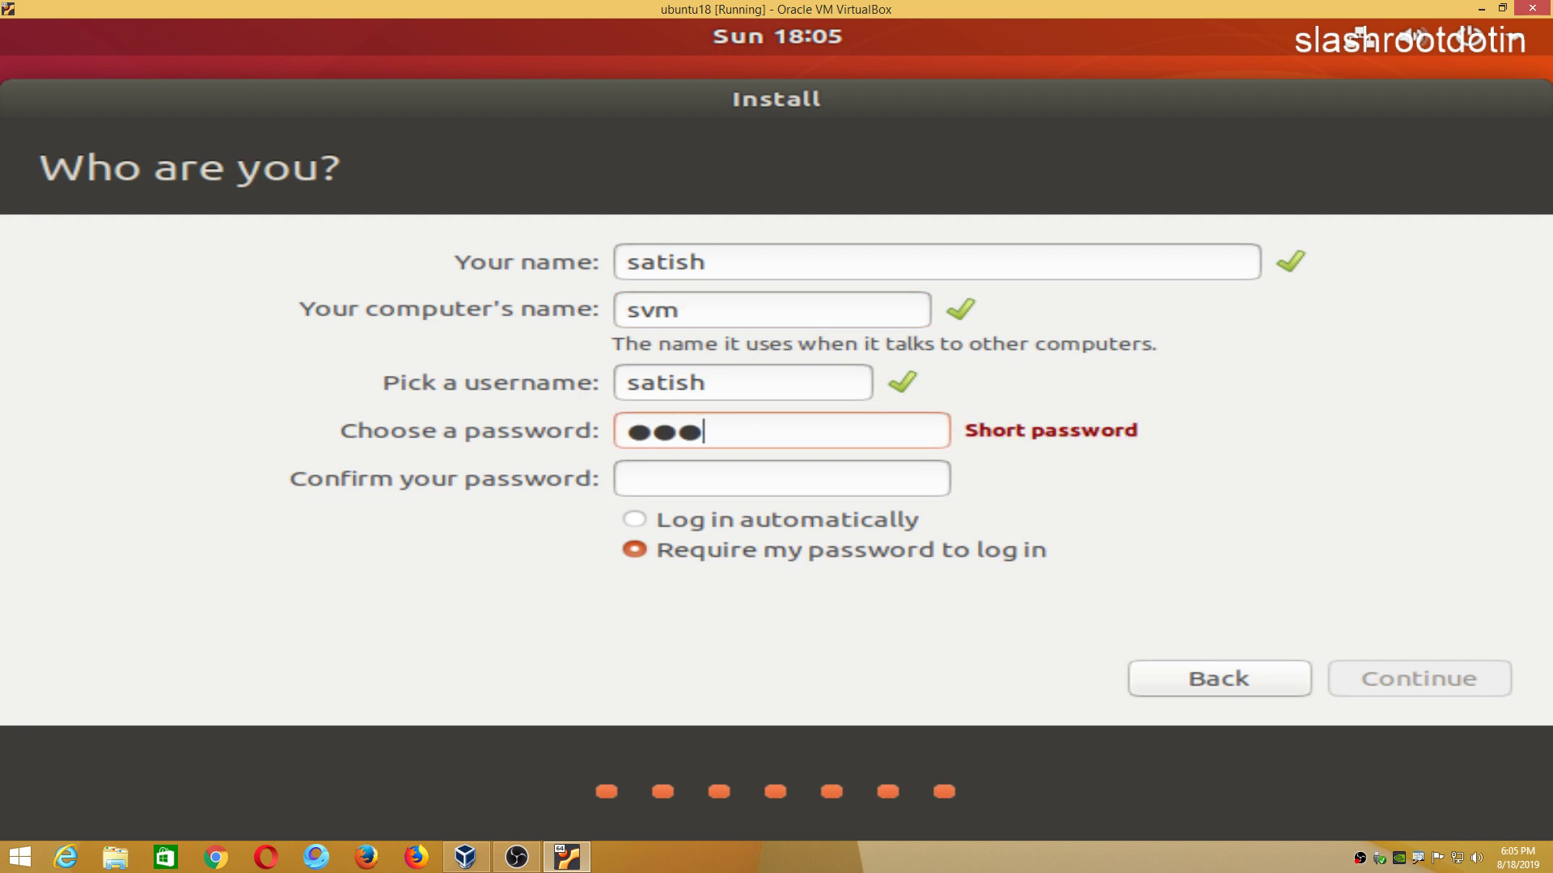
key("Tab")
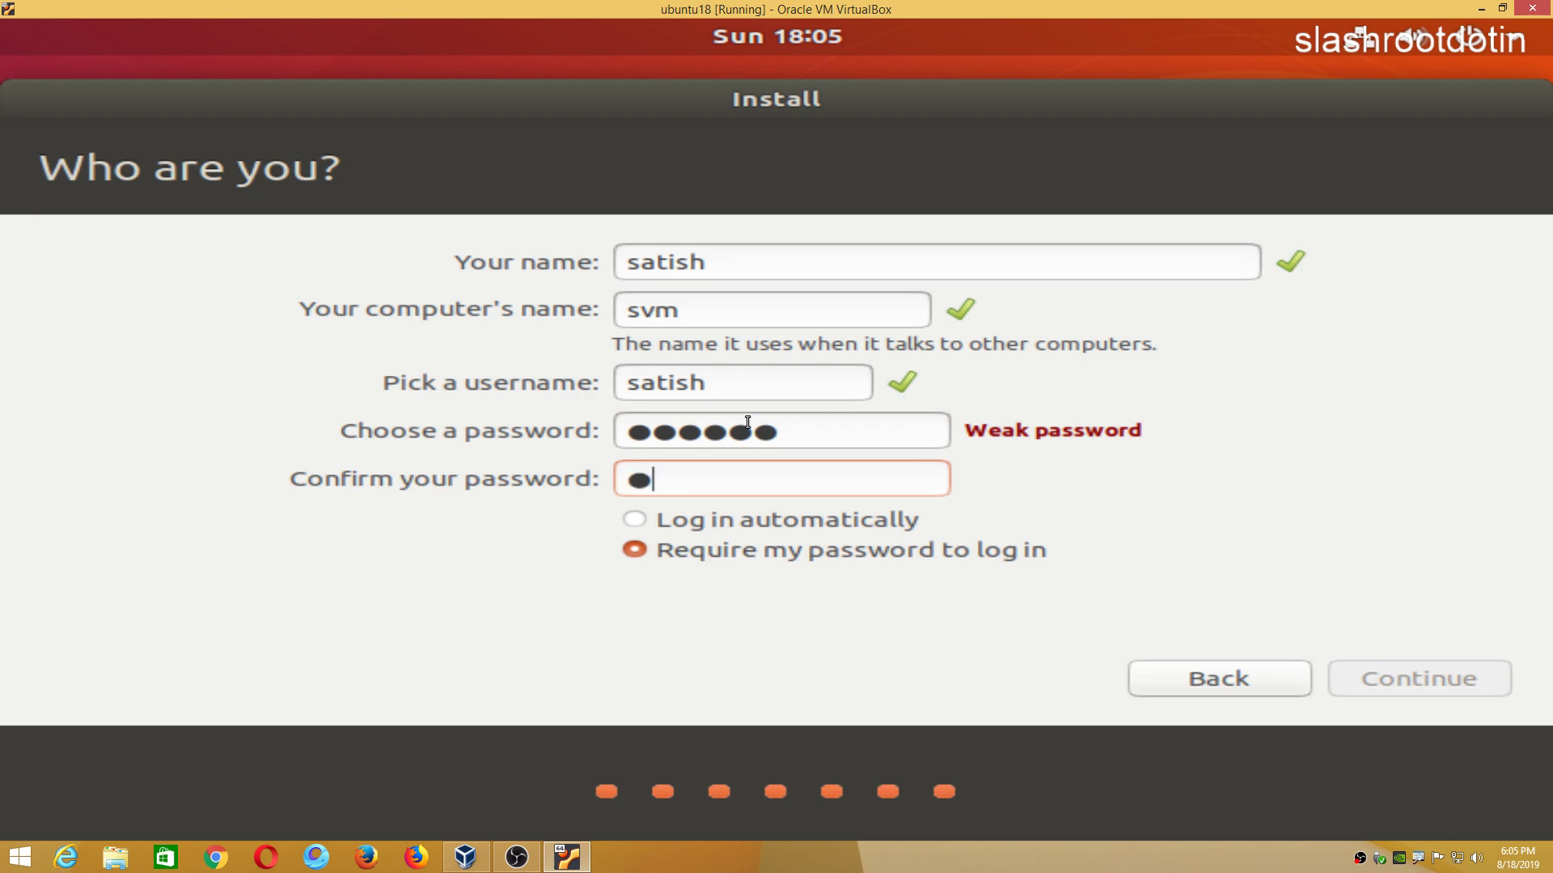
left_click(792, 527)
Submit the account details and page through the installer slideshow while installation runs.
left_click(1427, 689)
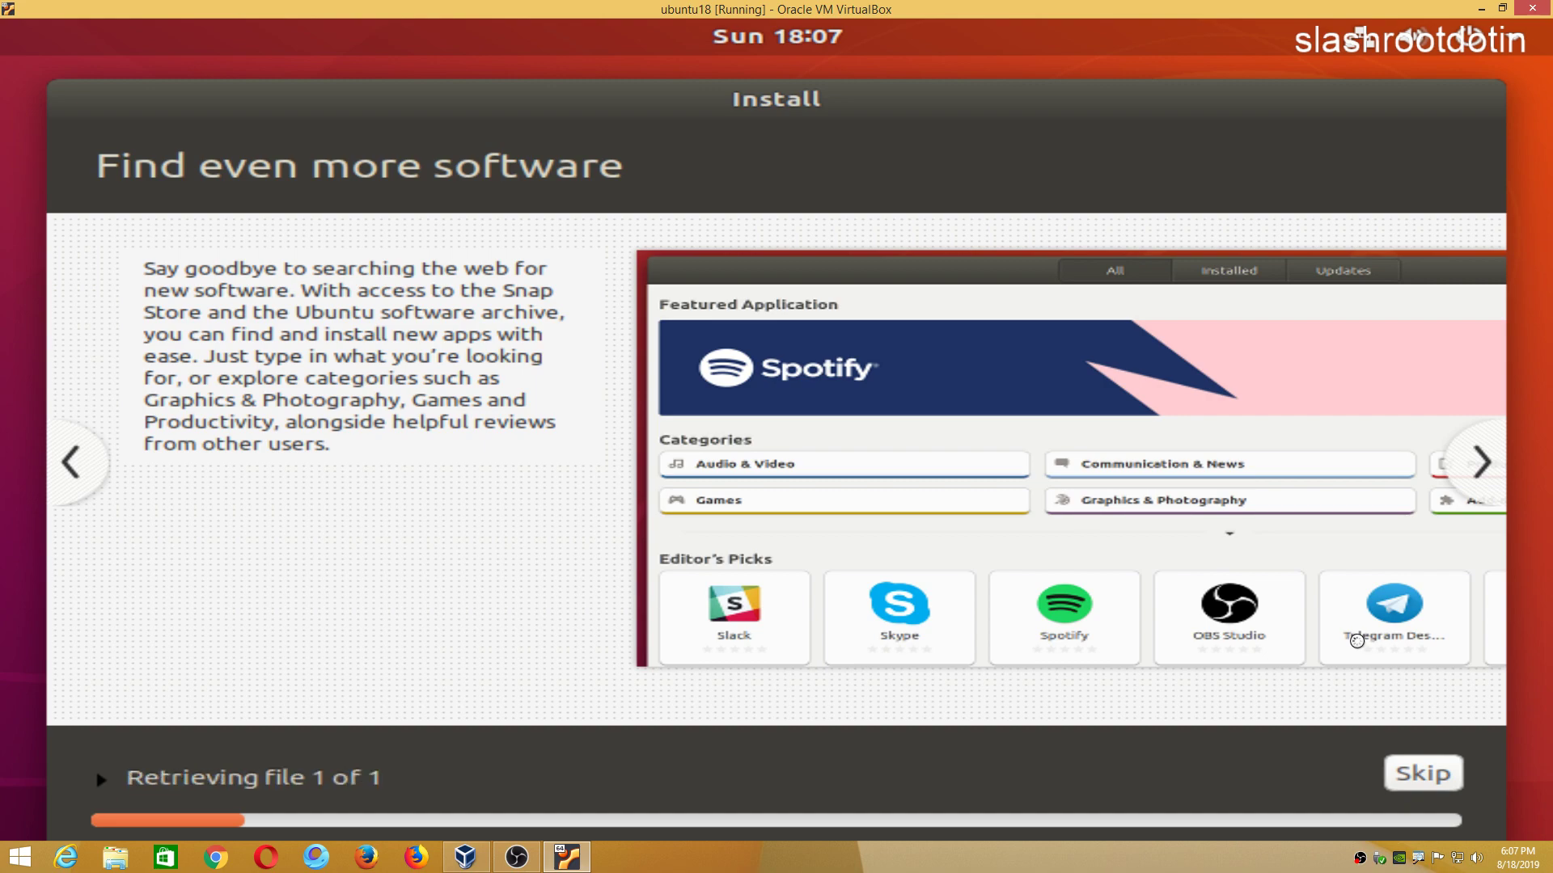
left_click(1465, 471)
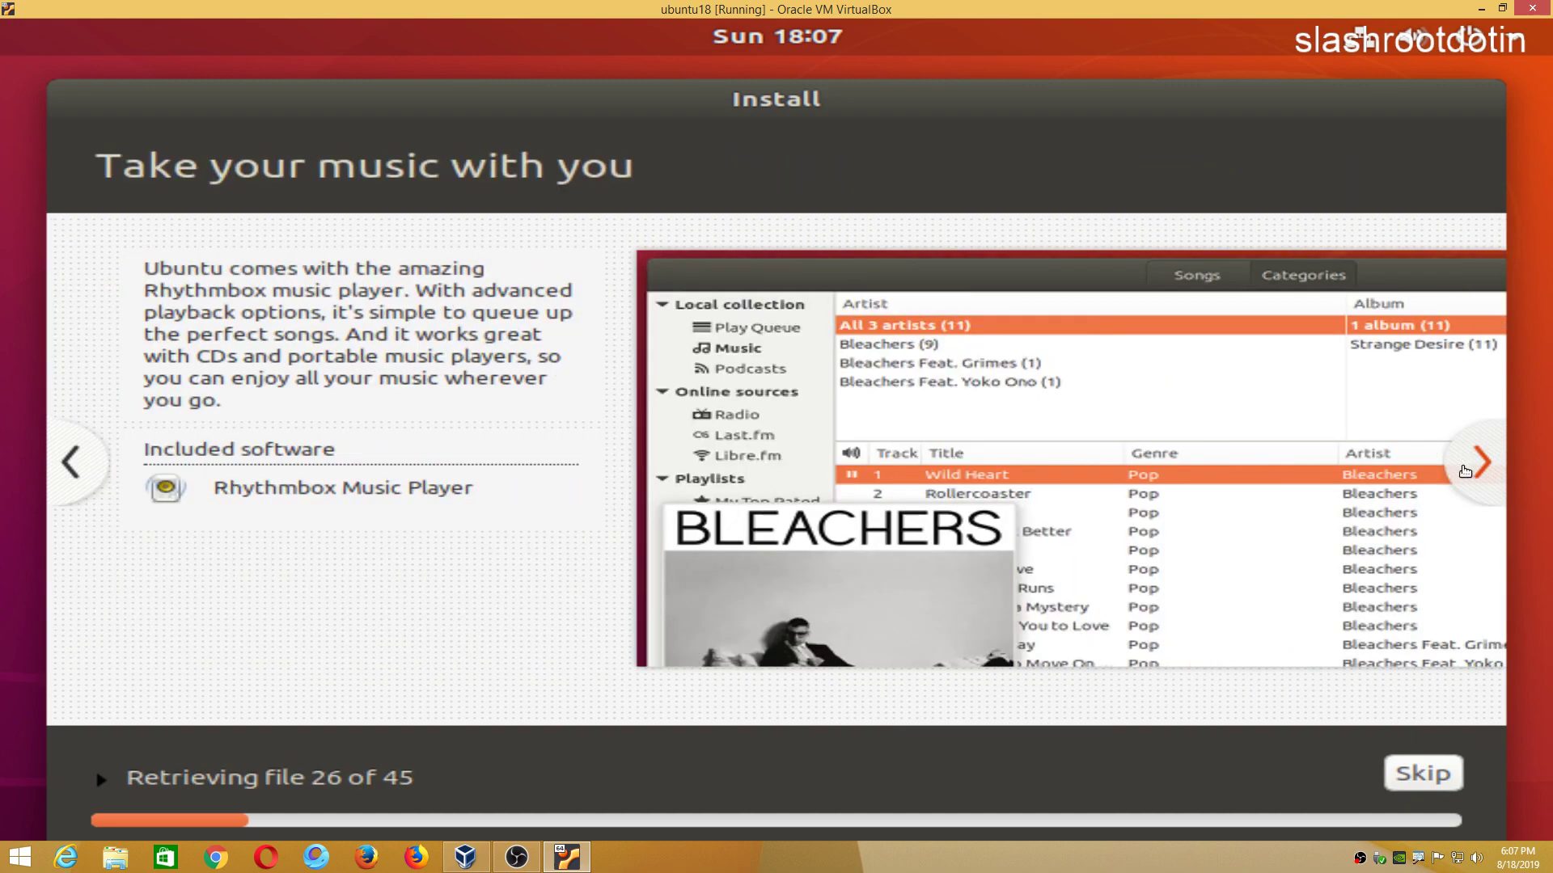
left_click(1465, 471)
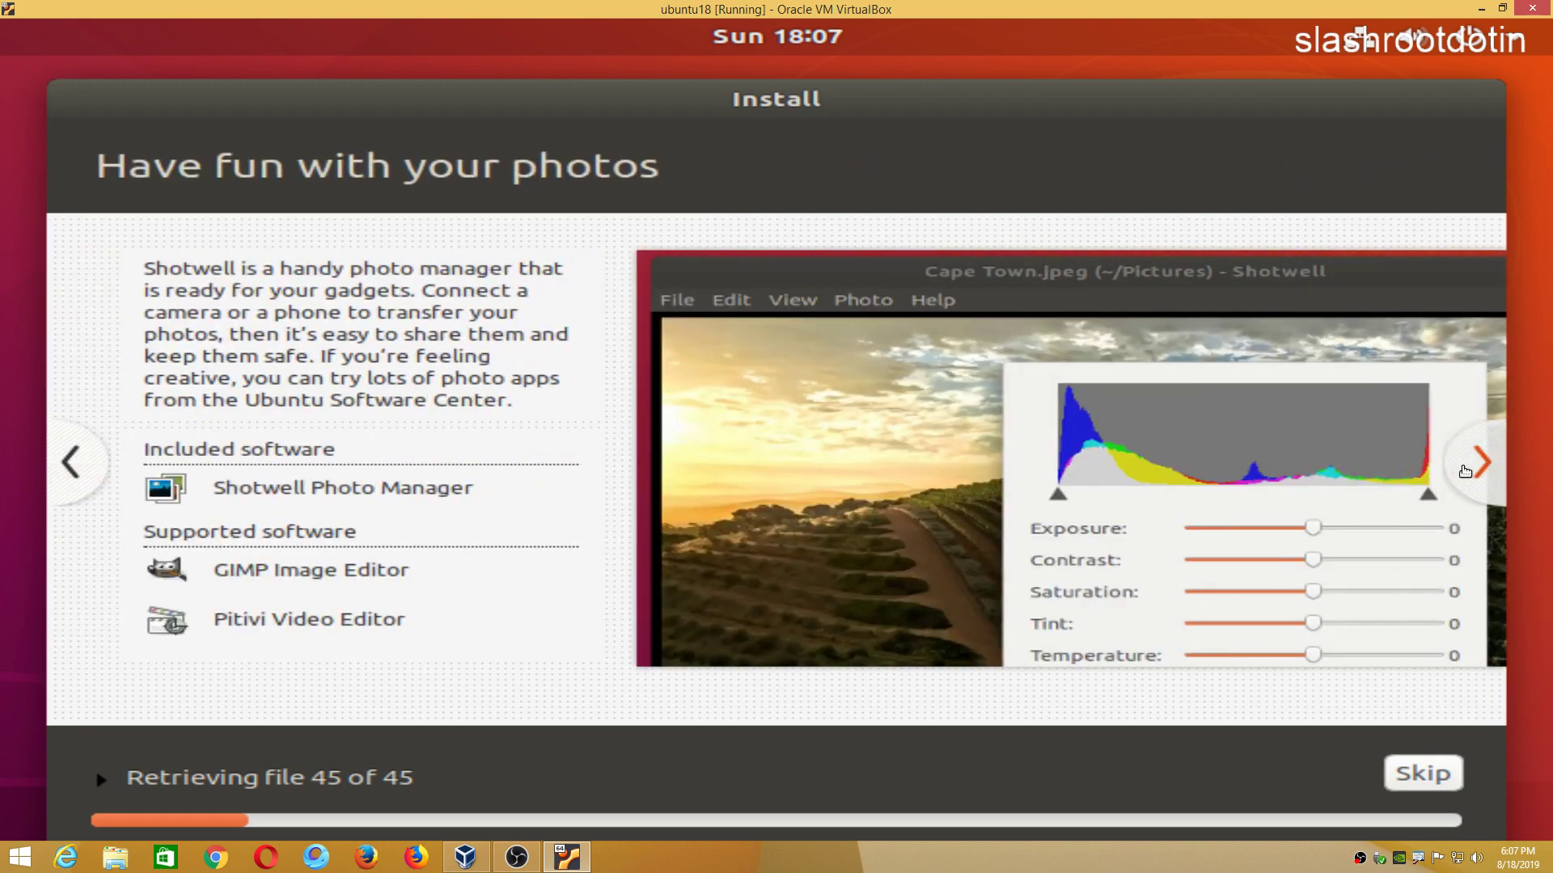
left_click(1466, 471)
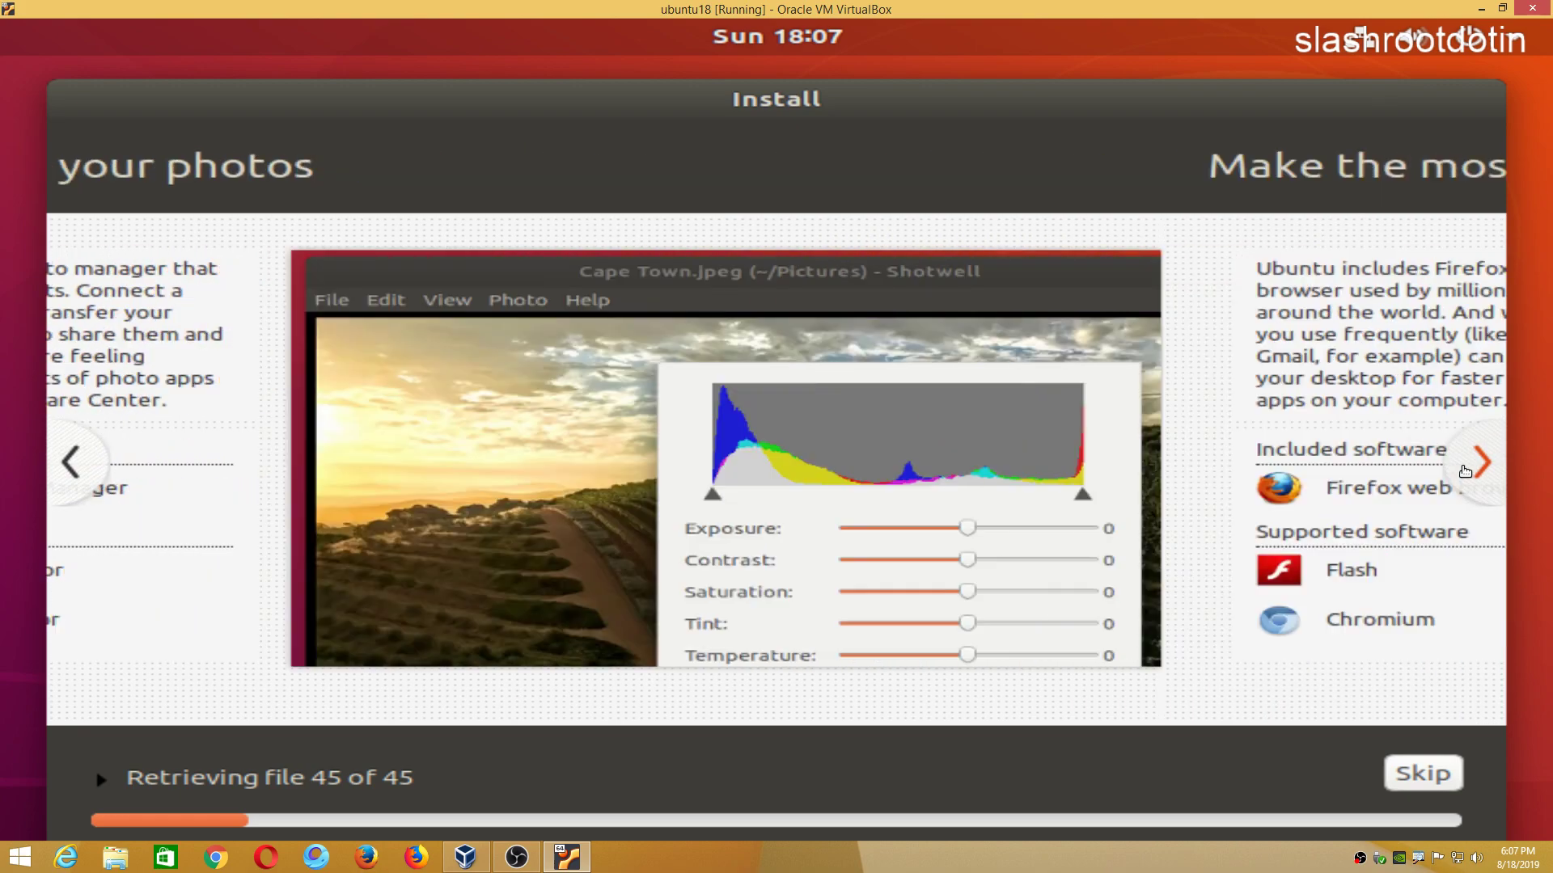
left_click(1465, 471)
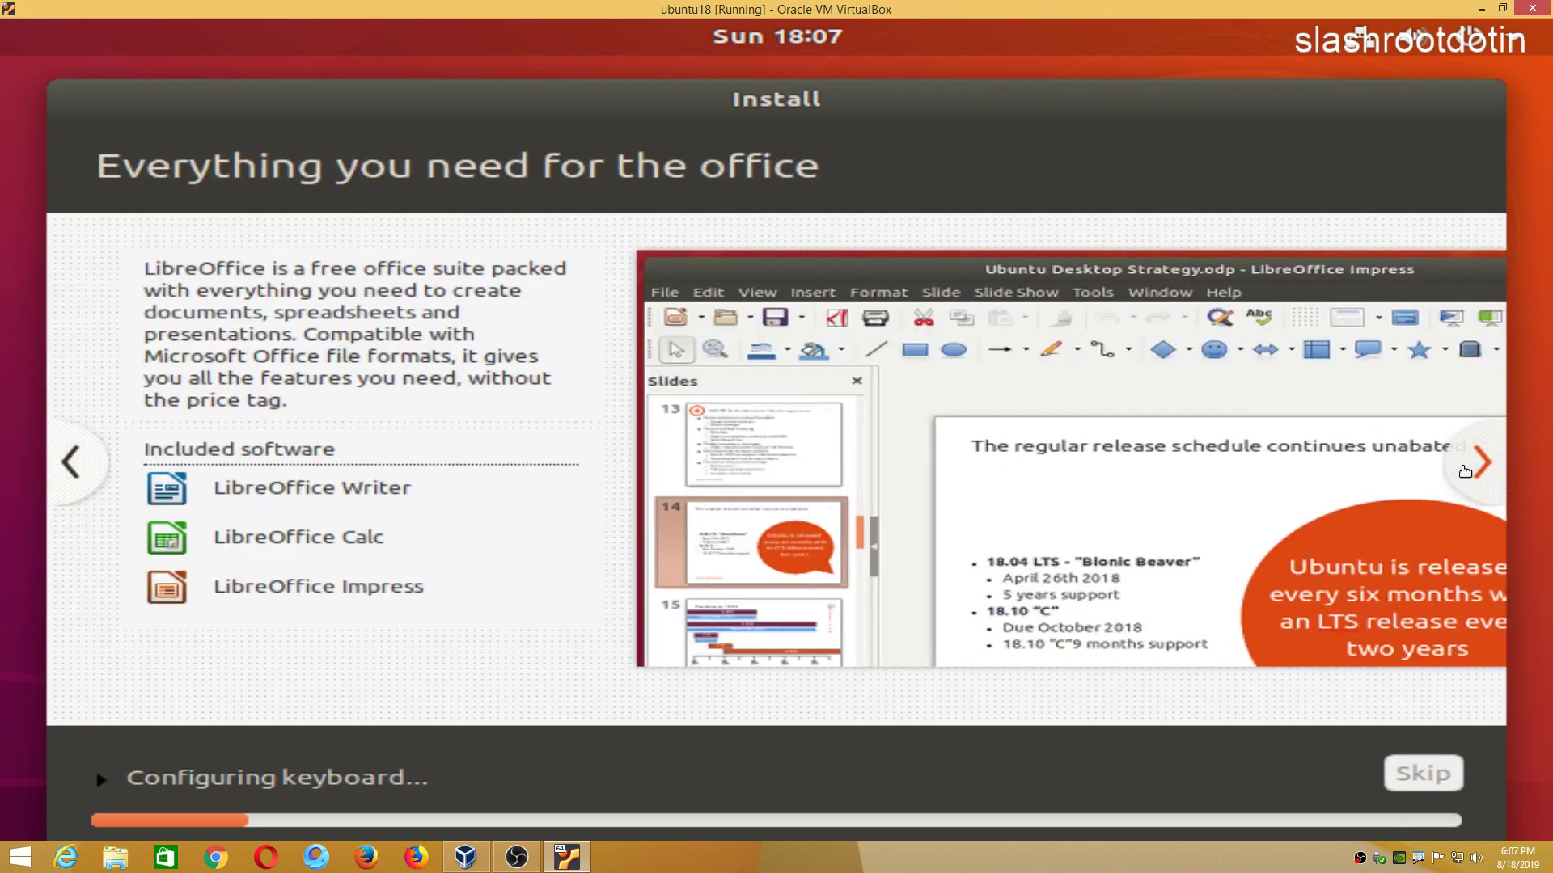
left_click(1465, 471)
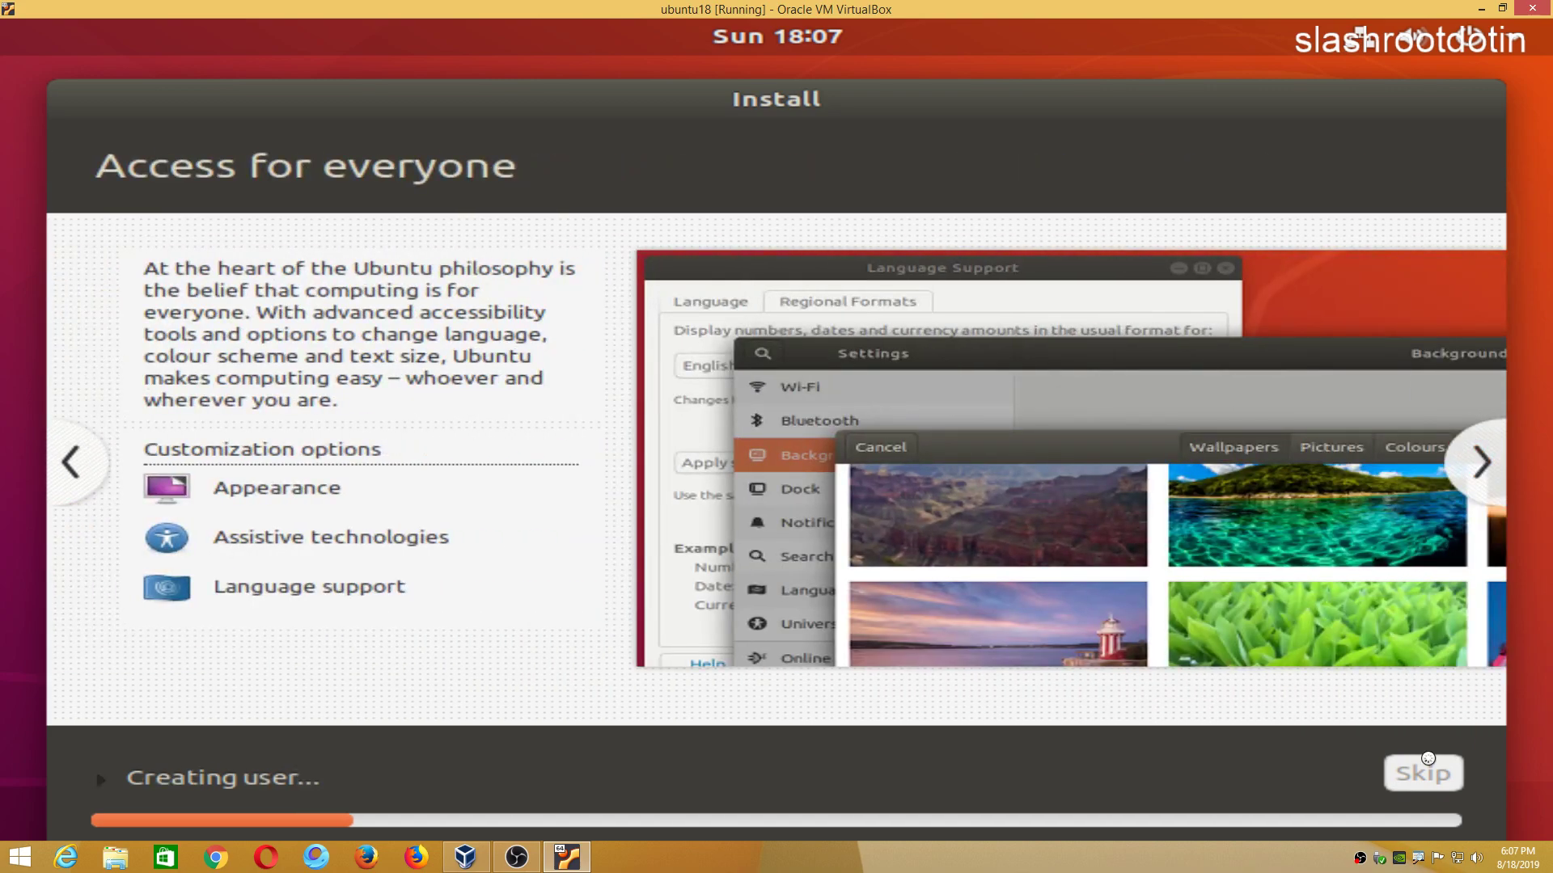
left_click(1488, 467)
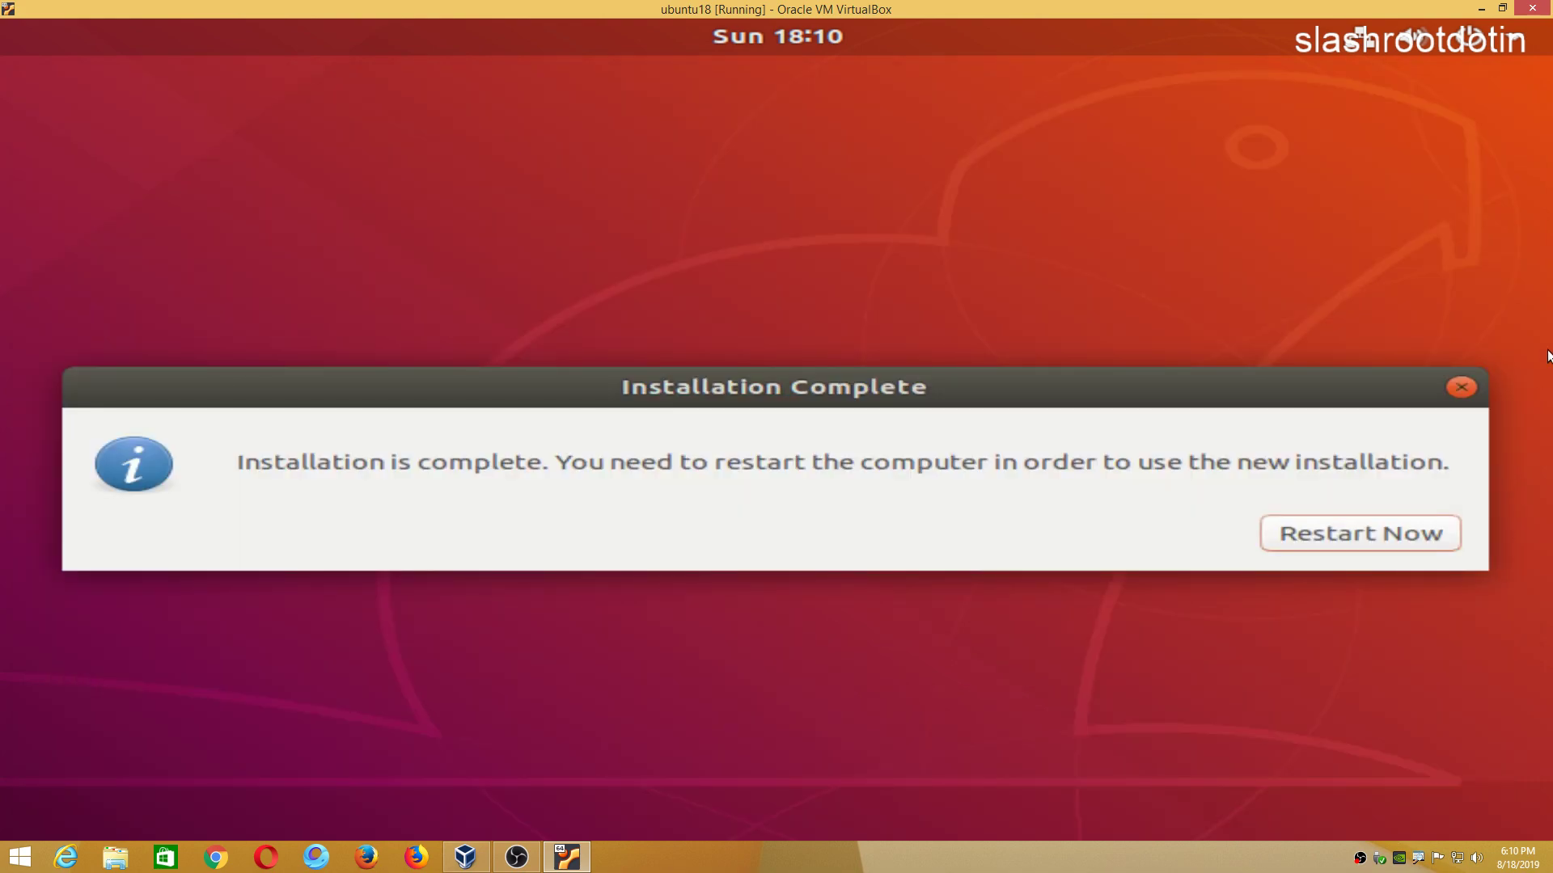
Restart the VM from the Installation Complete dialog.
left_click(1323, 538)
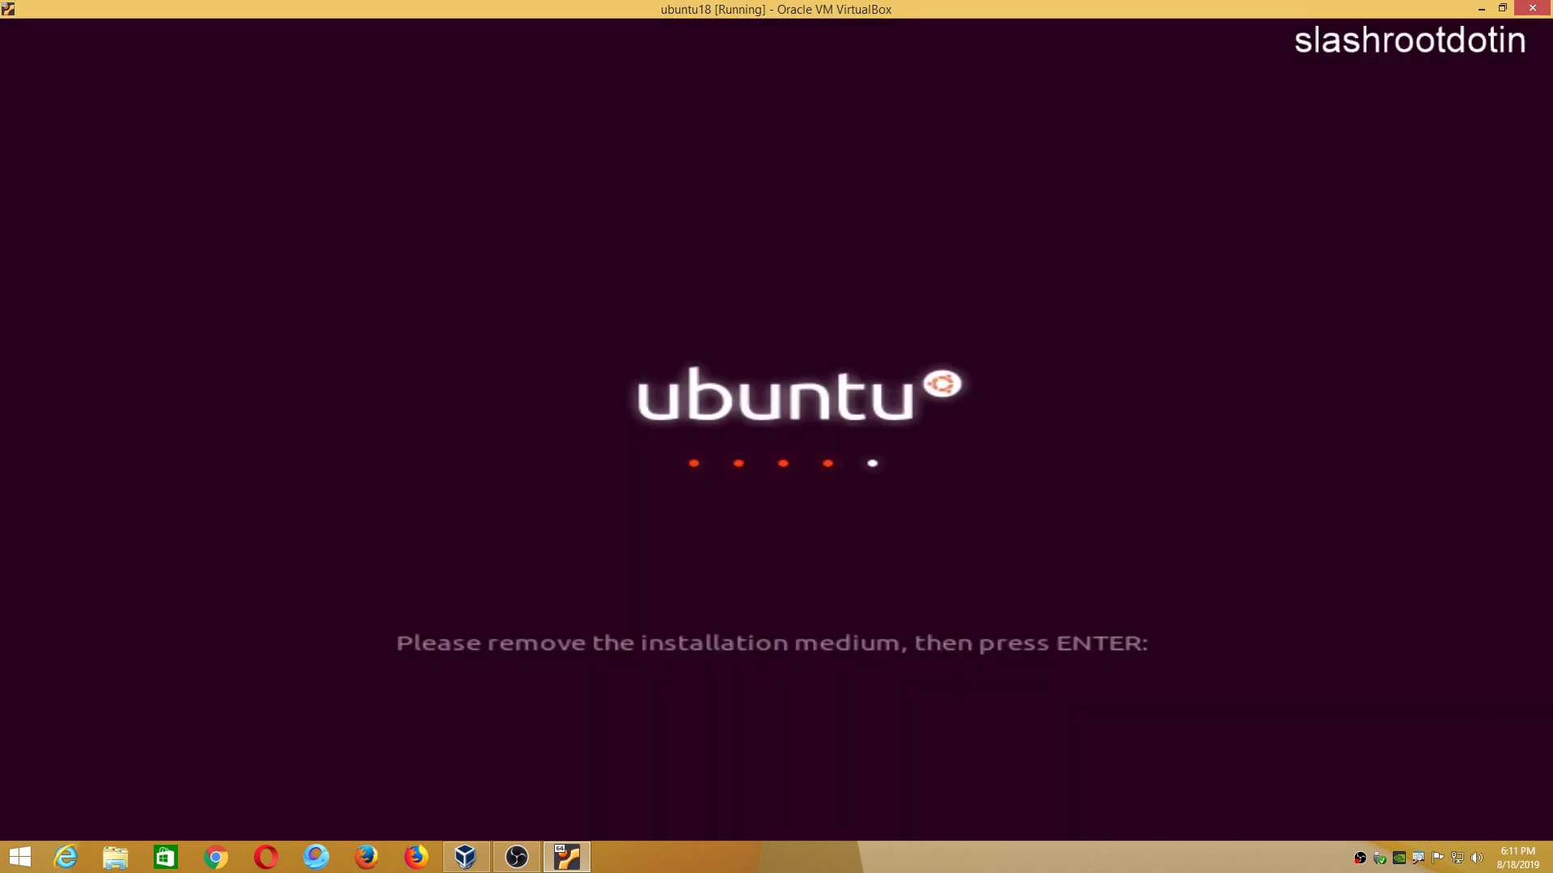
Continue the reboot, then finish the Welcome to Ubuntu tour choosing not to send system info.
key("Return")
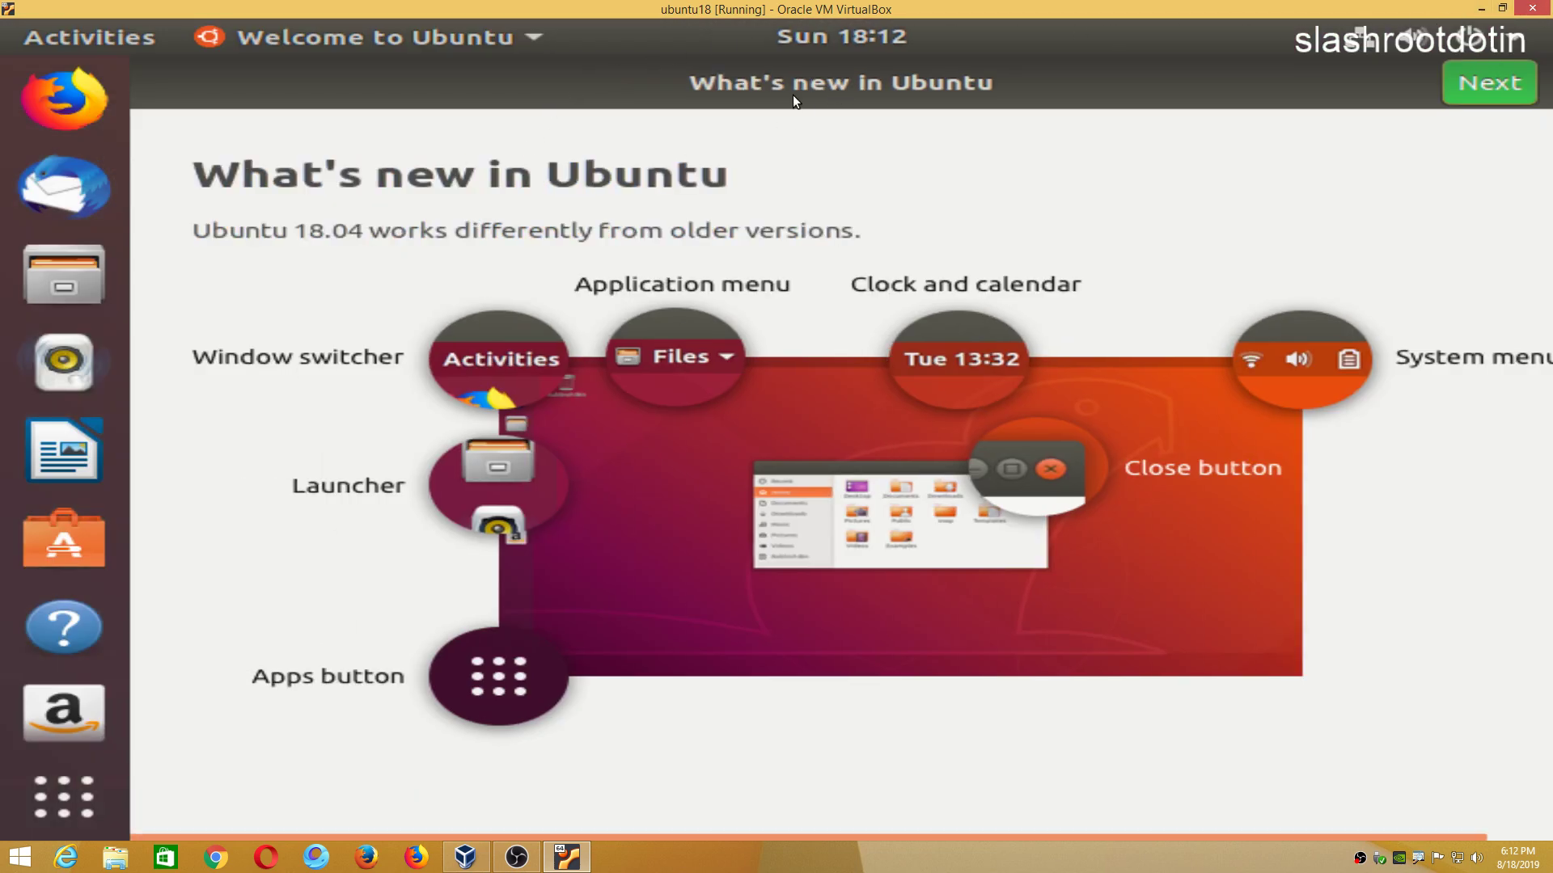
left_click(1482, 86)
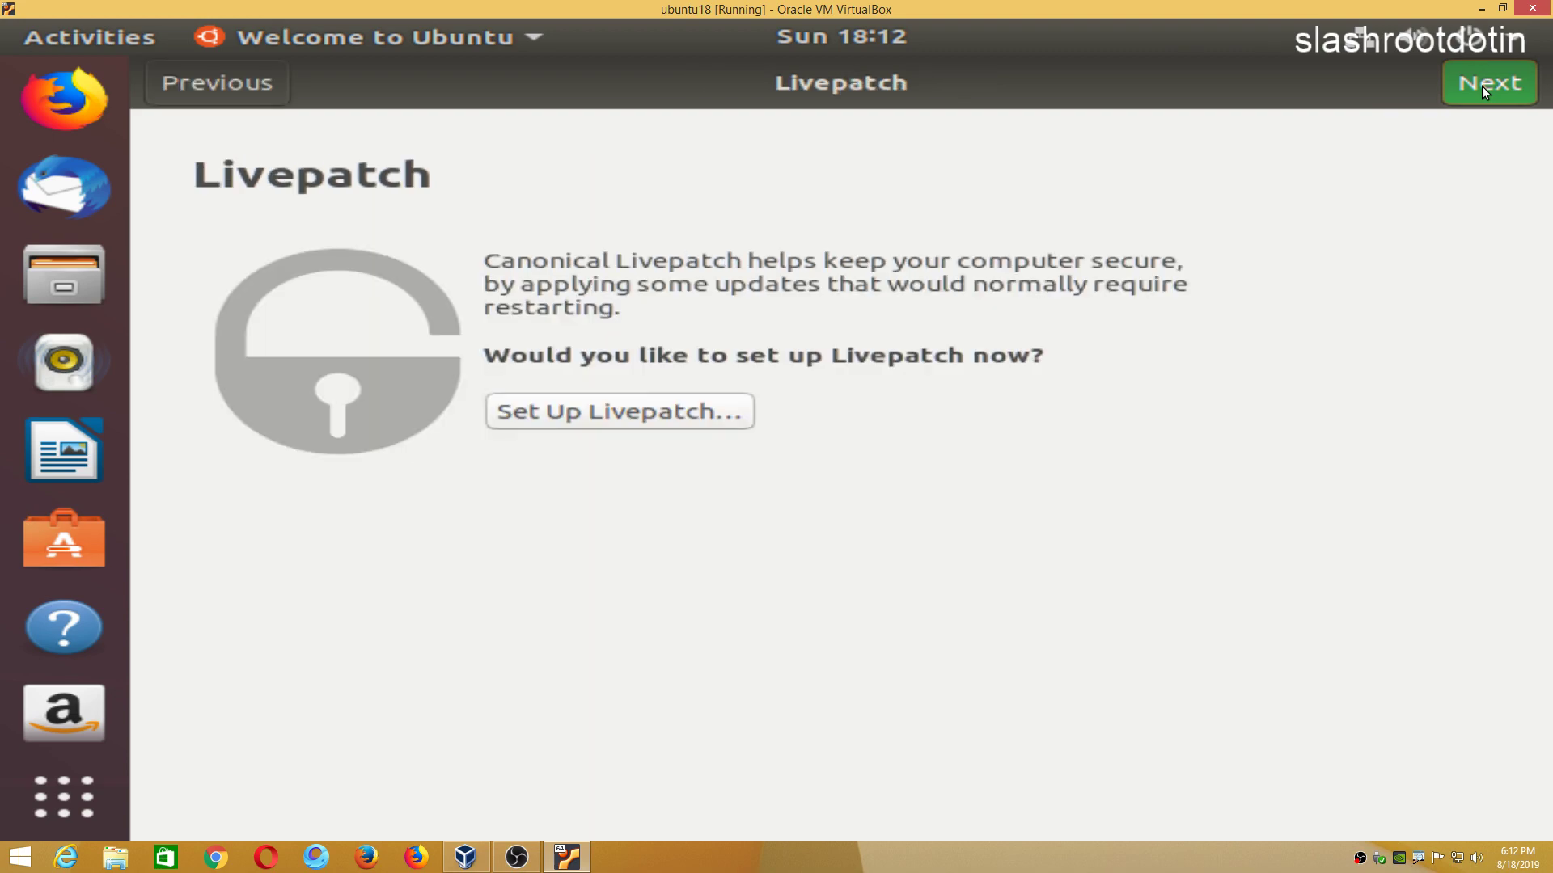
left_click(1481, 85)
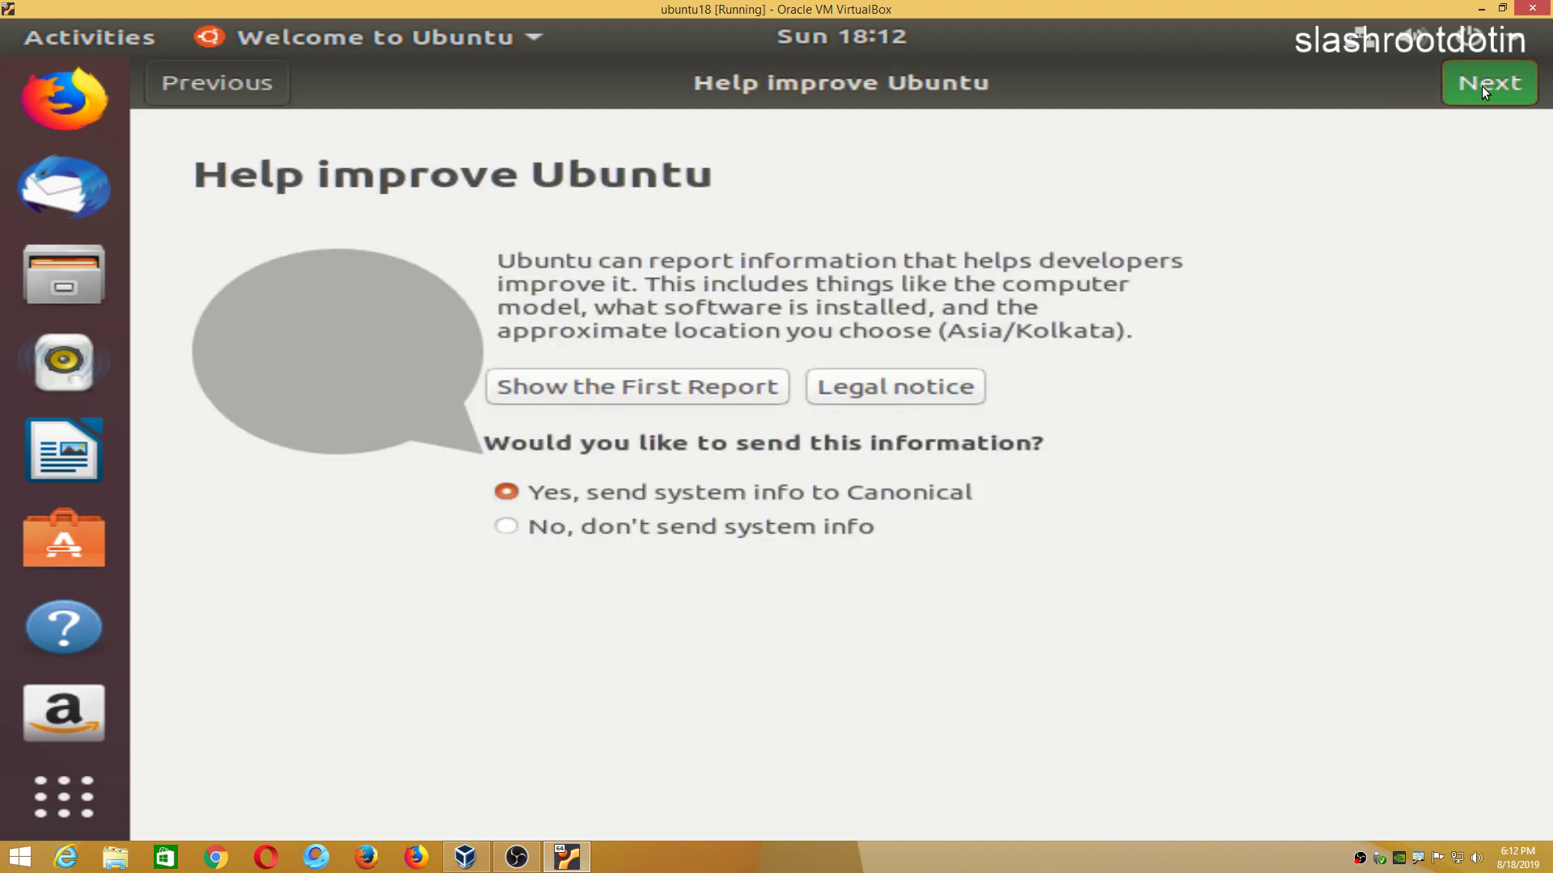
left_click(814, 526)
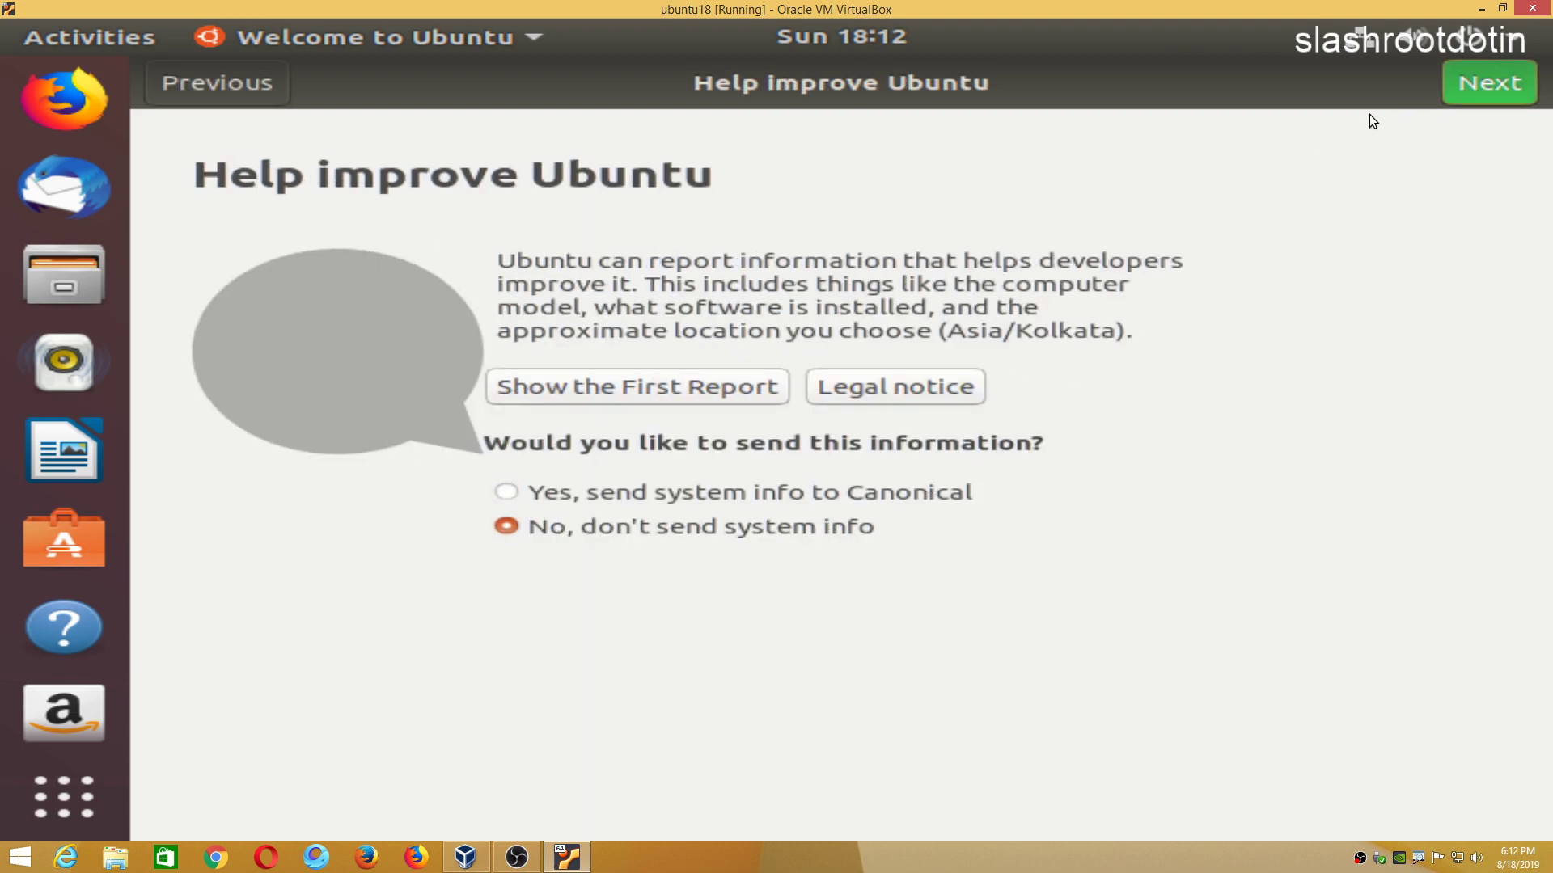
left_click(1475, 85)
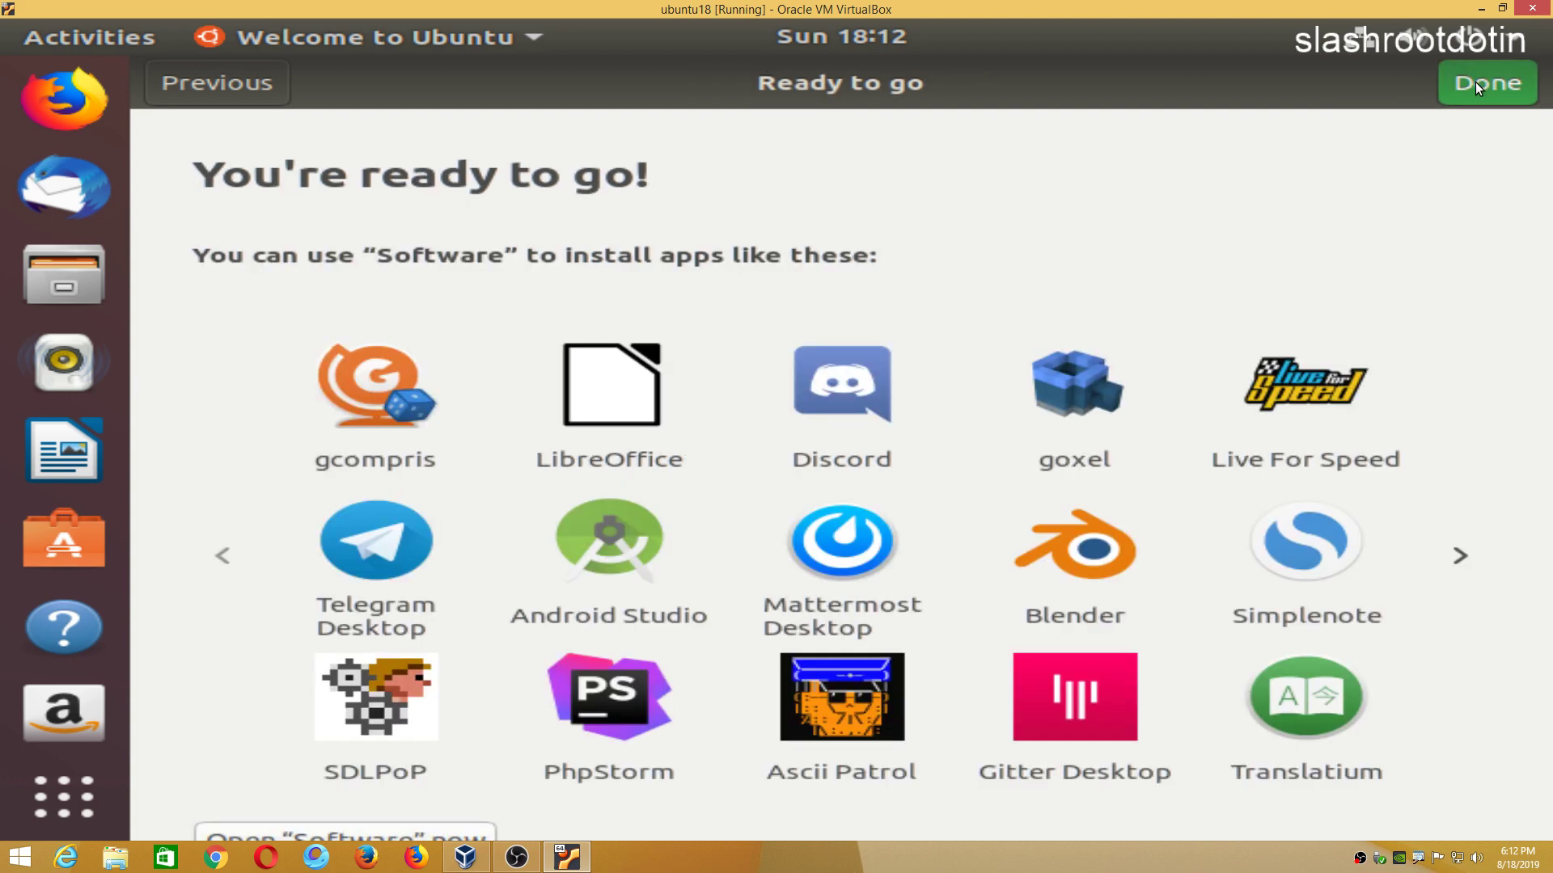
left_click(1475, 85)
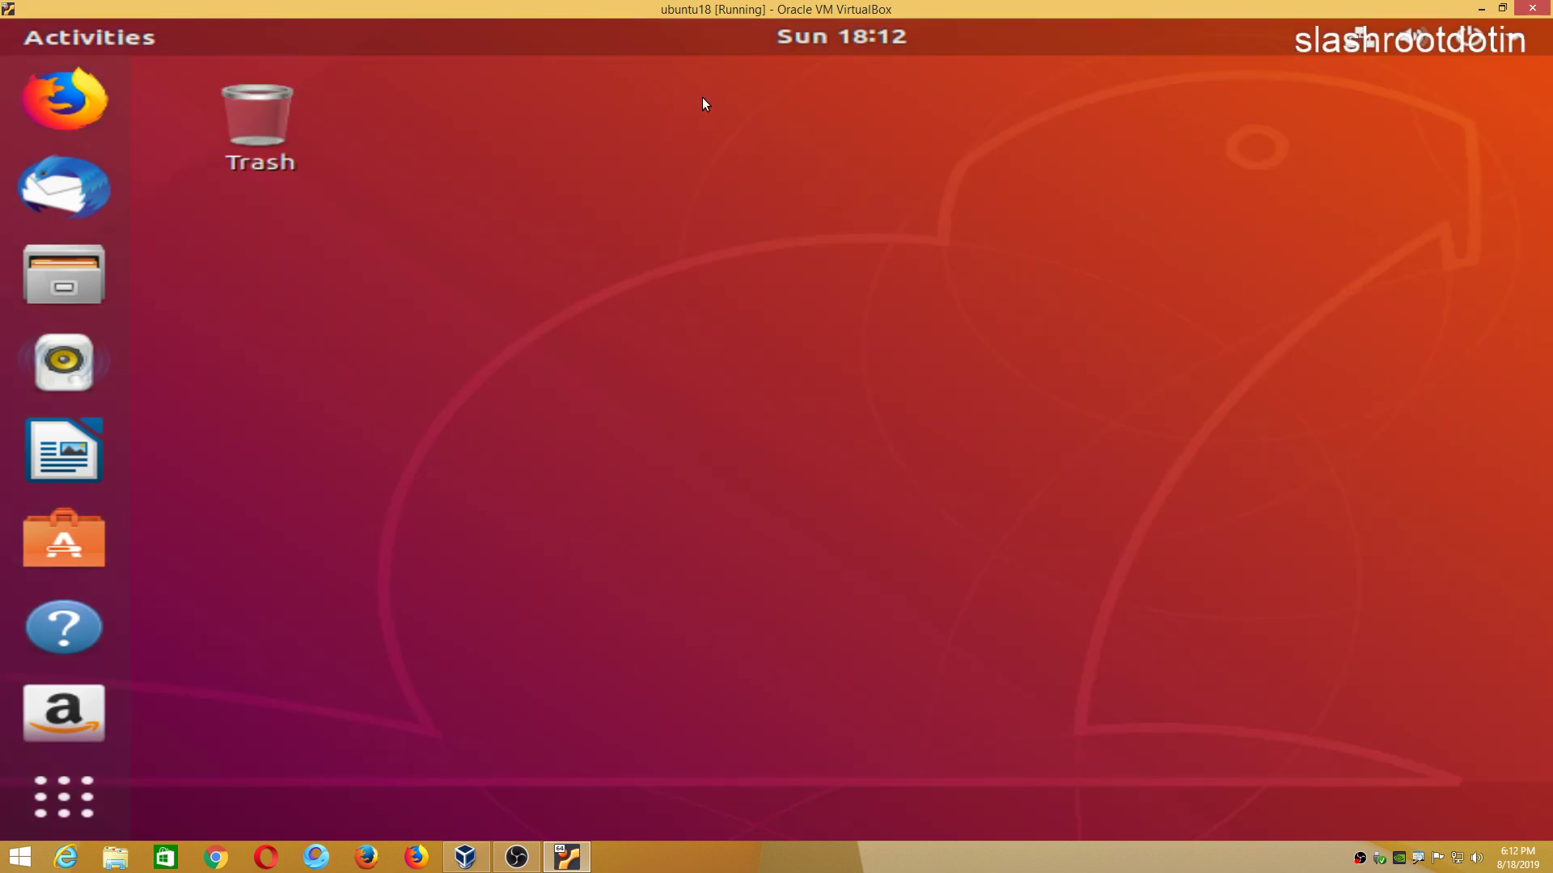
In a desktop terminal, set root's password with sudo passwd root, then exit the terminal.
right_click(545, 204)
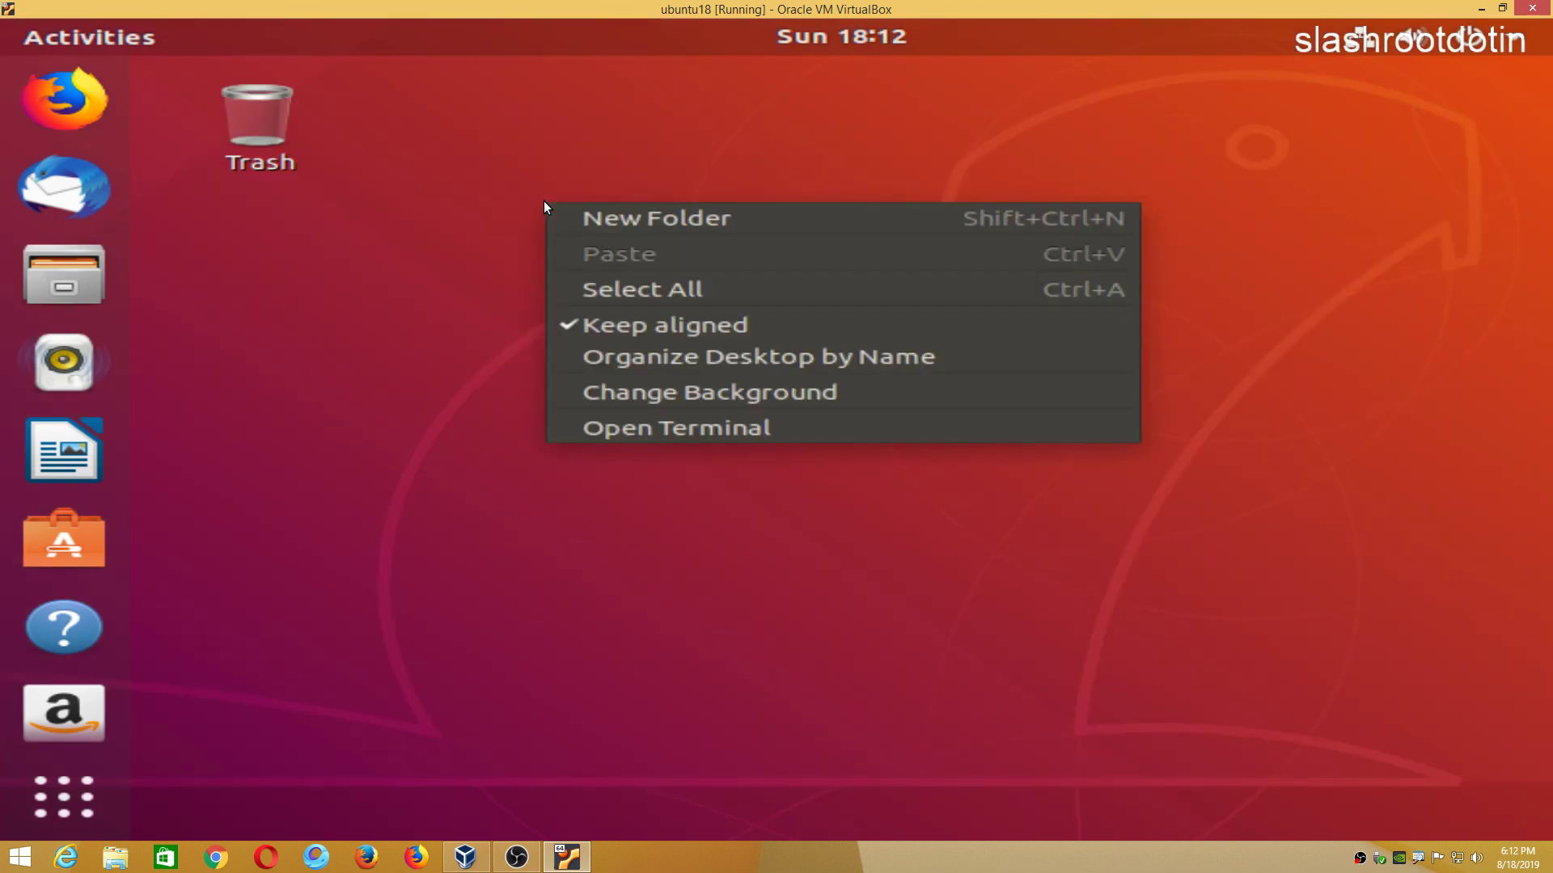
left_click(638, 419)
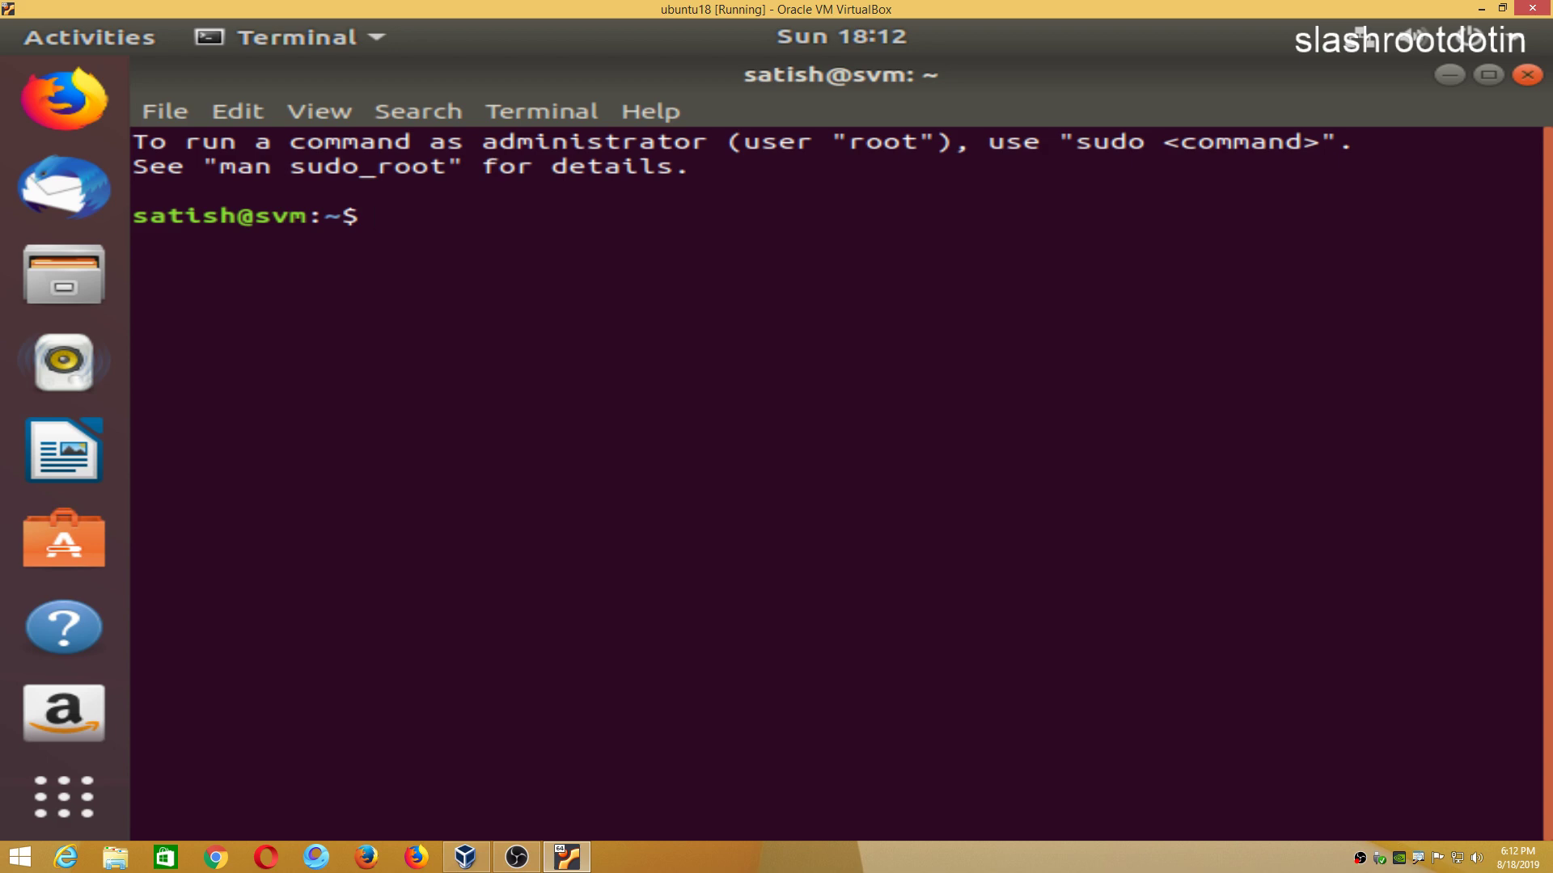
type("sudo passwd")
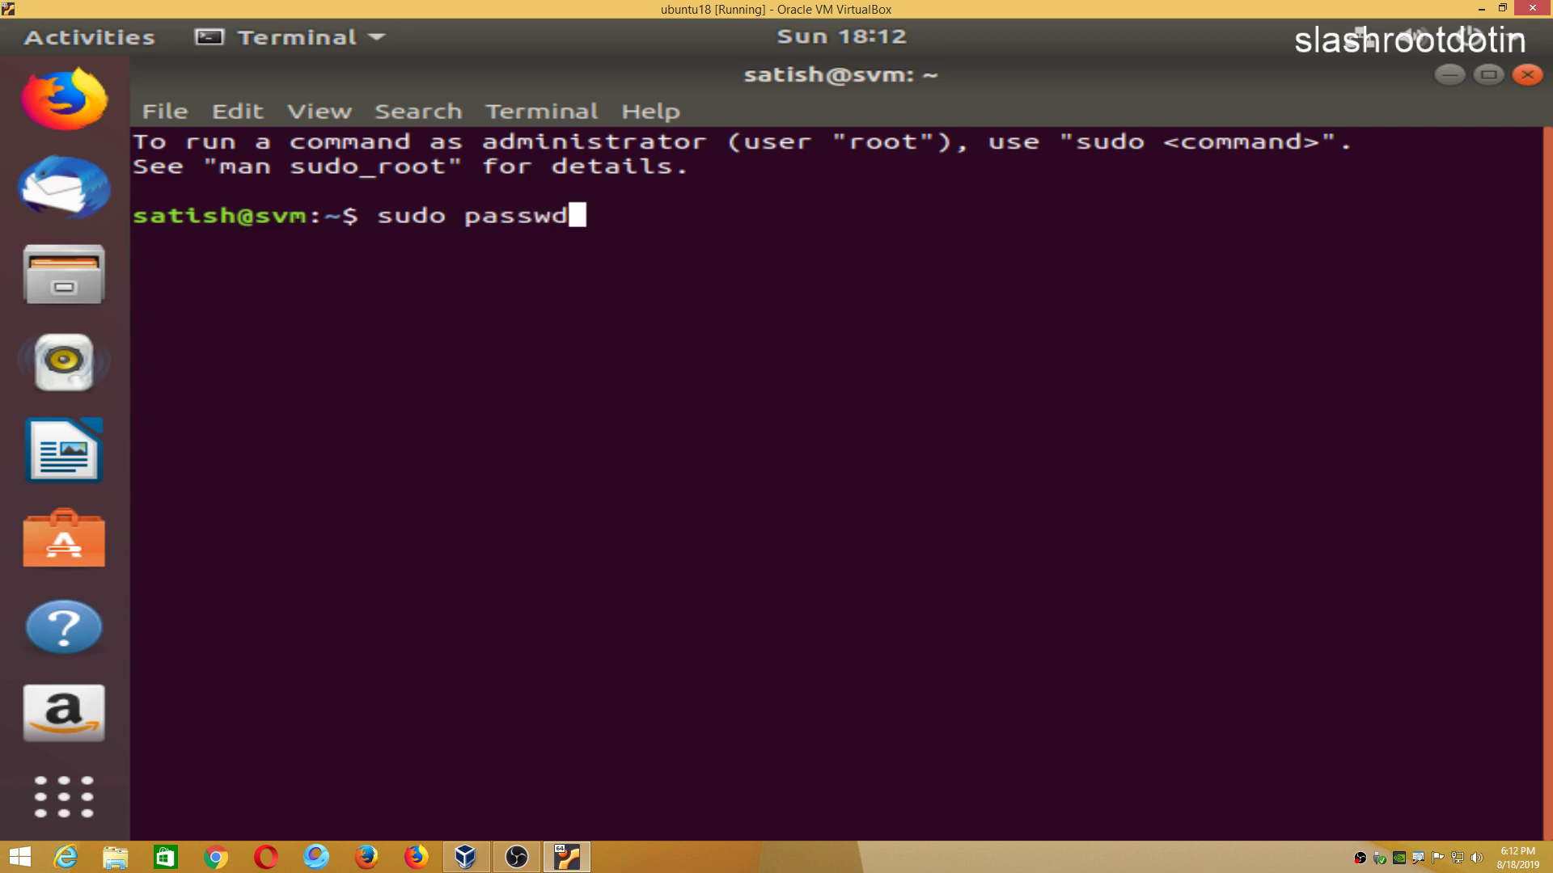
type(" p")
key("BackSpace")
type("root")
key("Return")
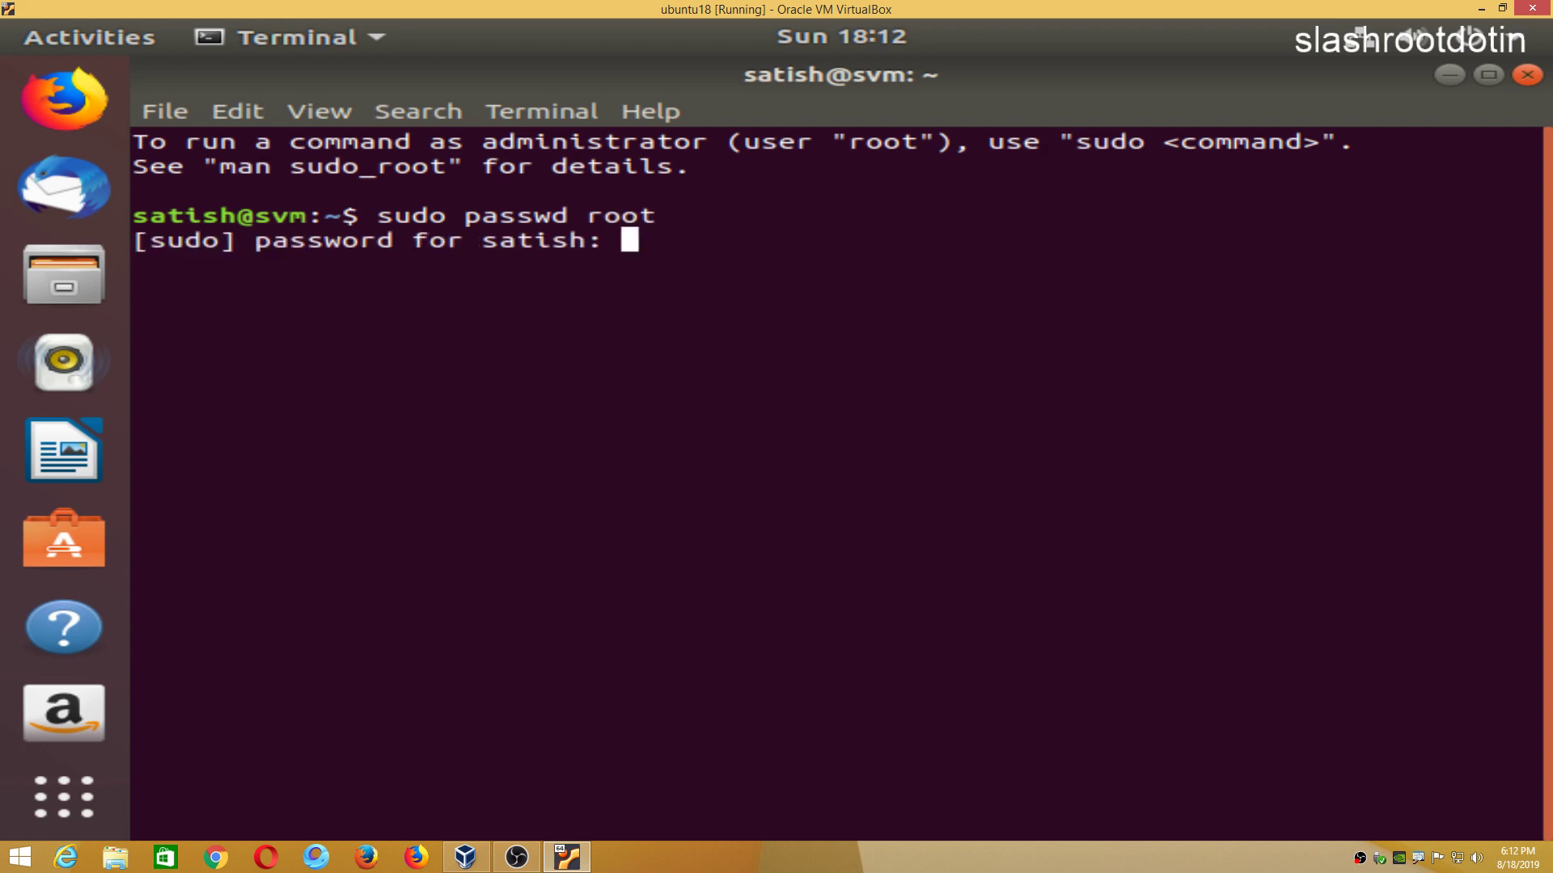
key("Return")
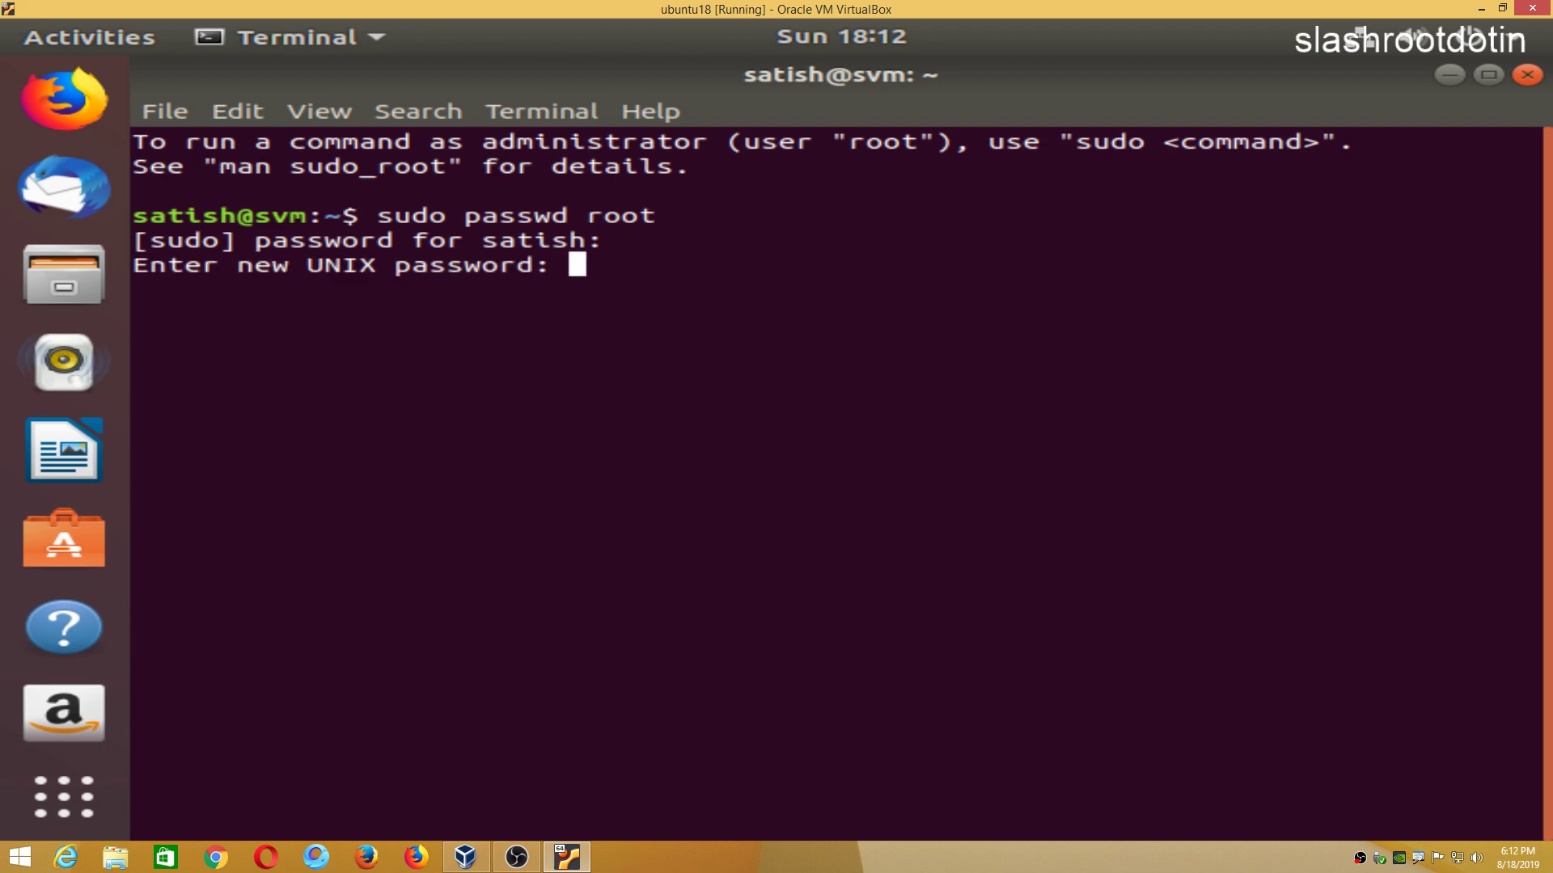
key("Return")
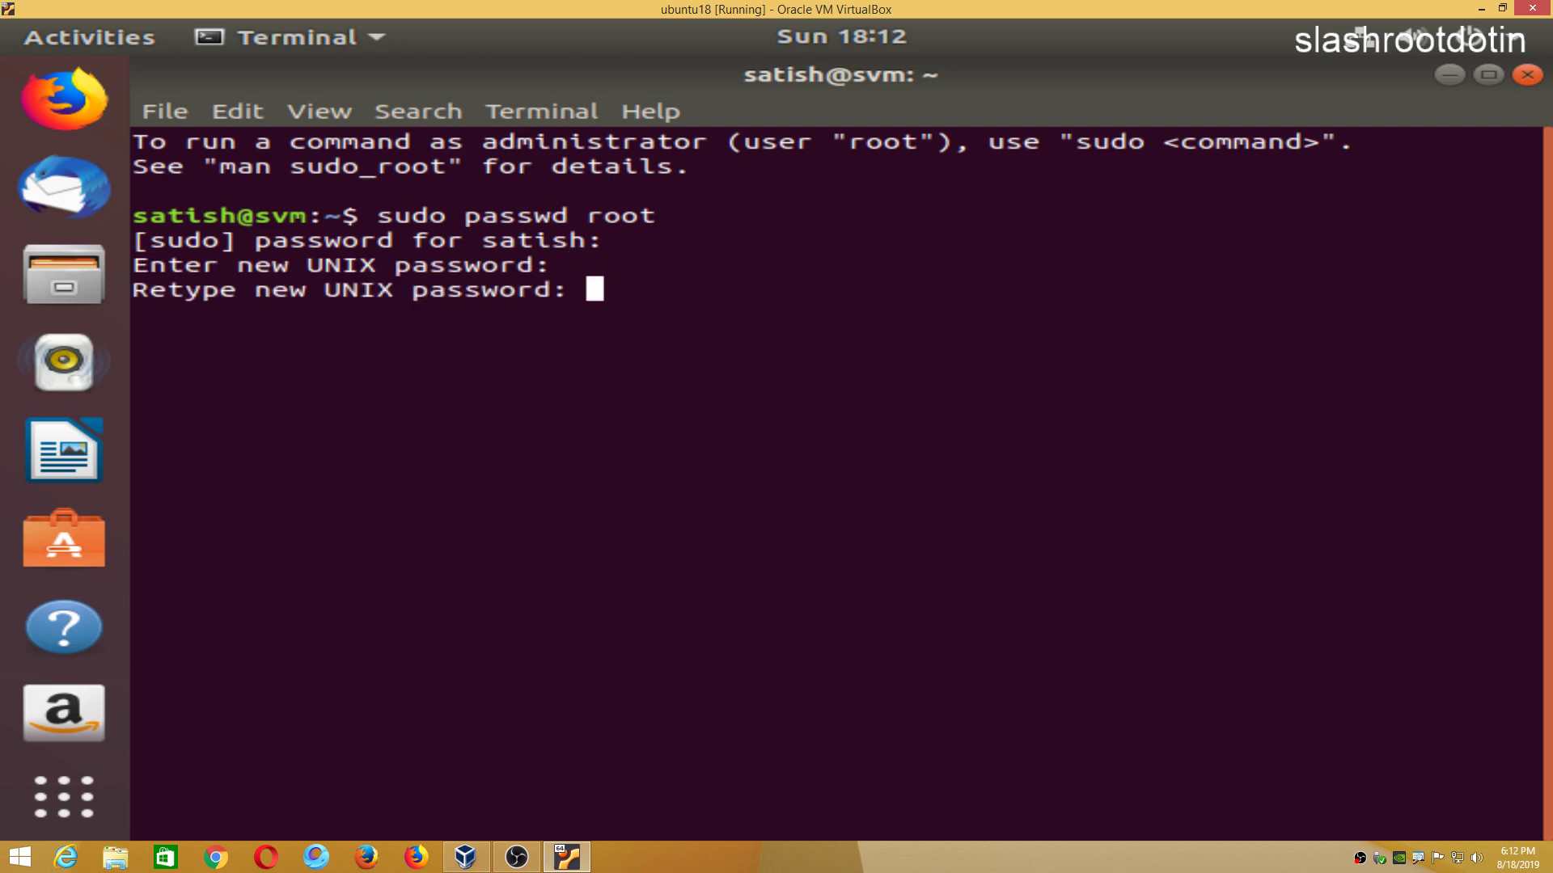
key("Return")
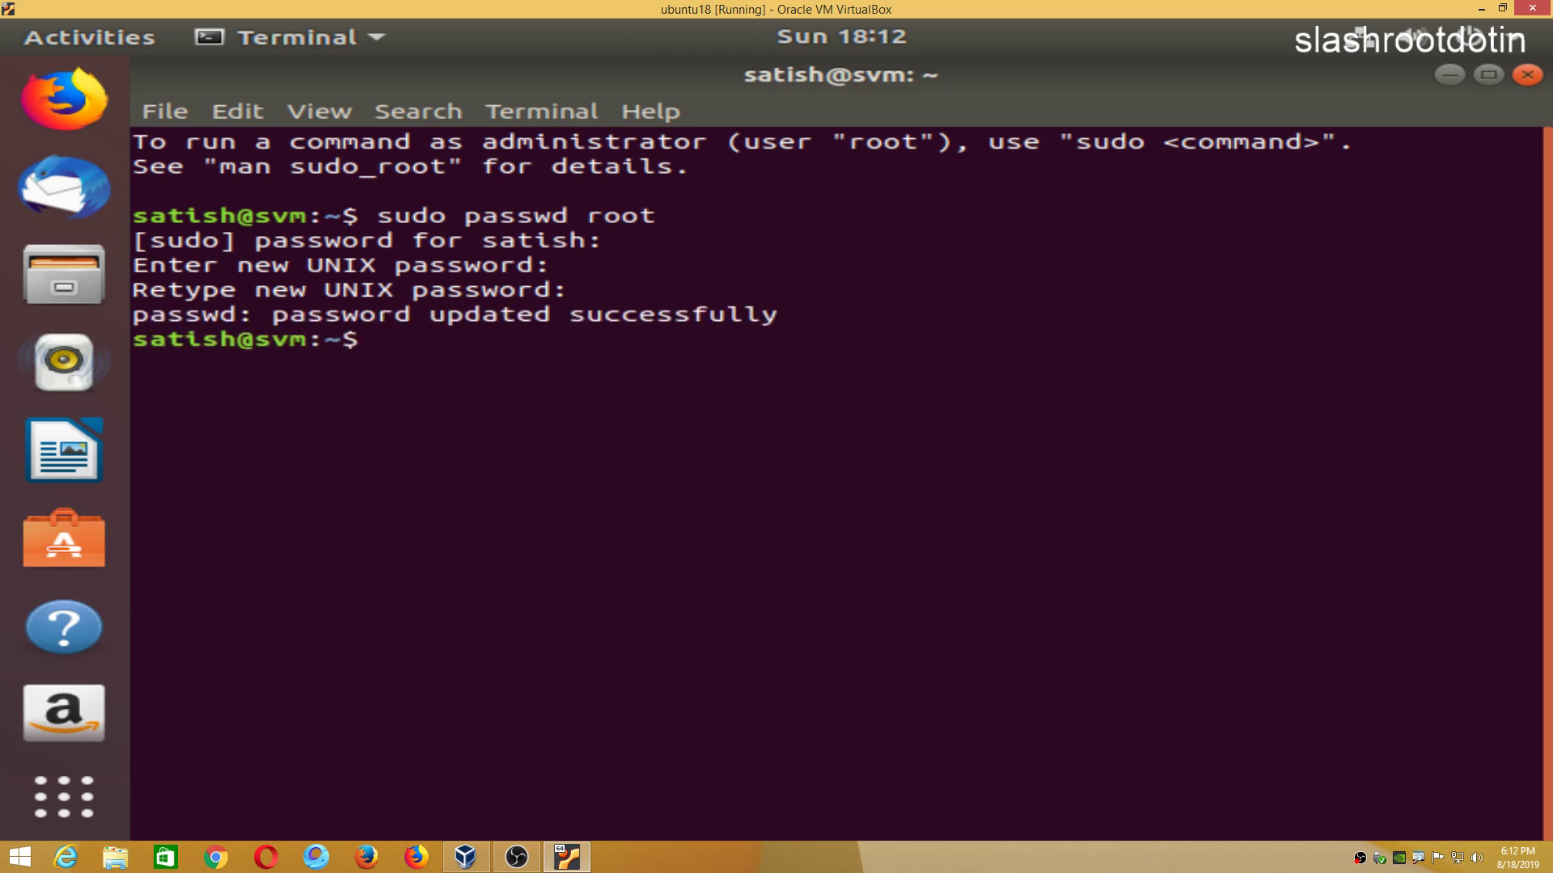
type("exit")
key("Return")
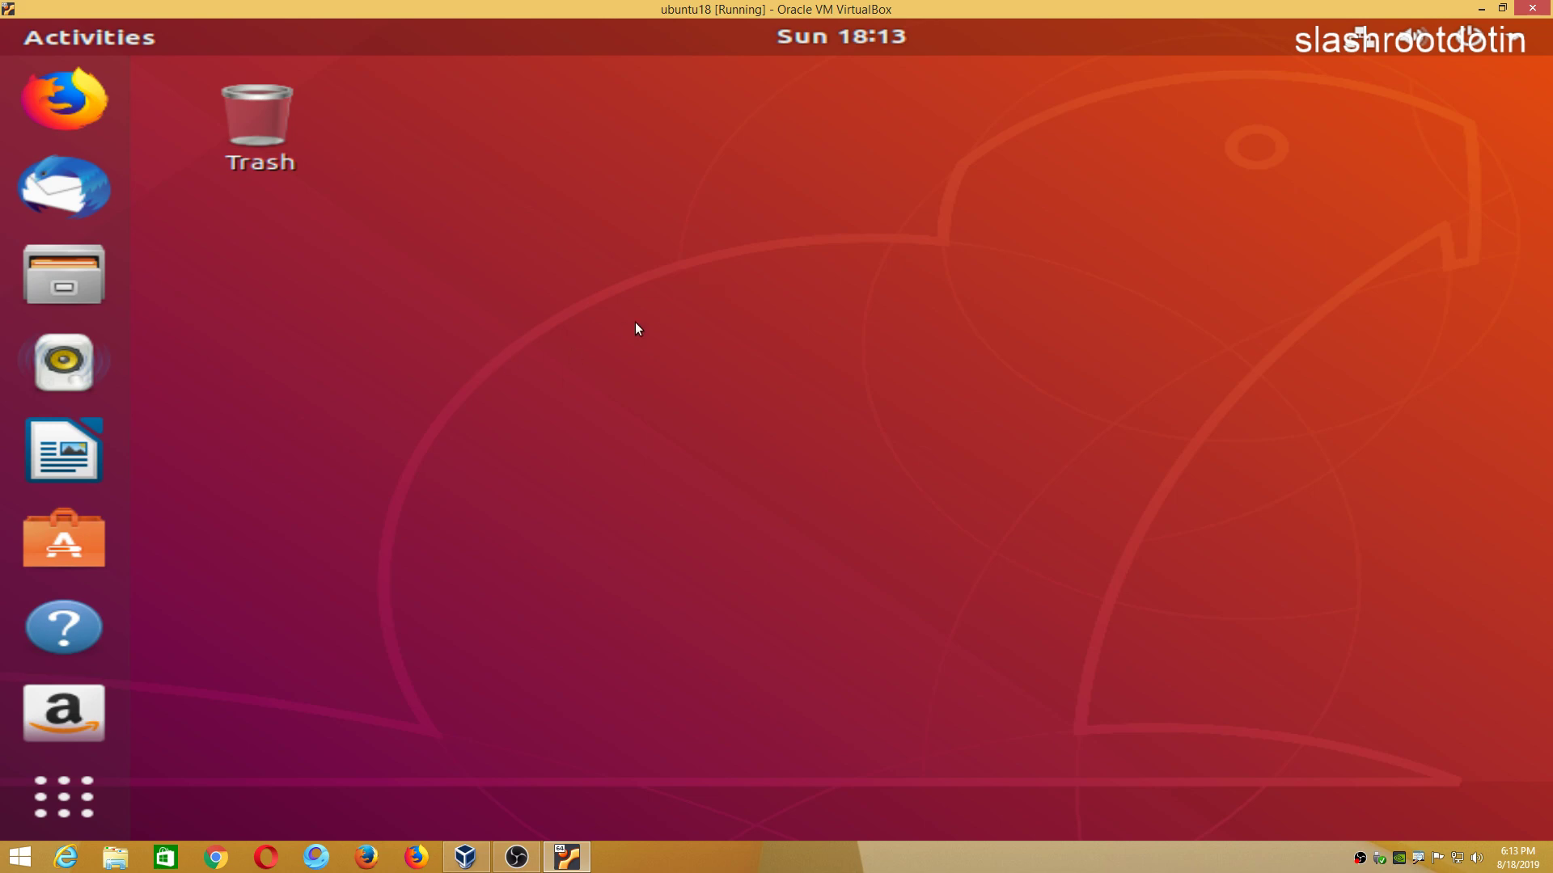
Postpone the Software Updater, open a terminal, and switch to root with su - root.
right_click(565, 292)
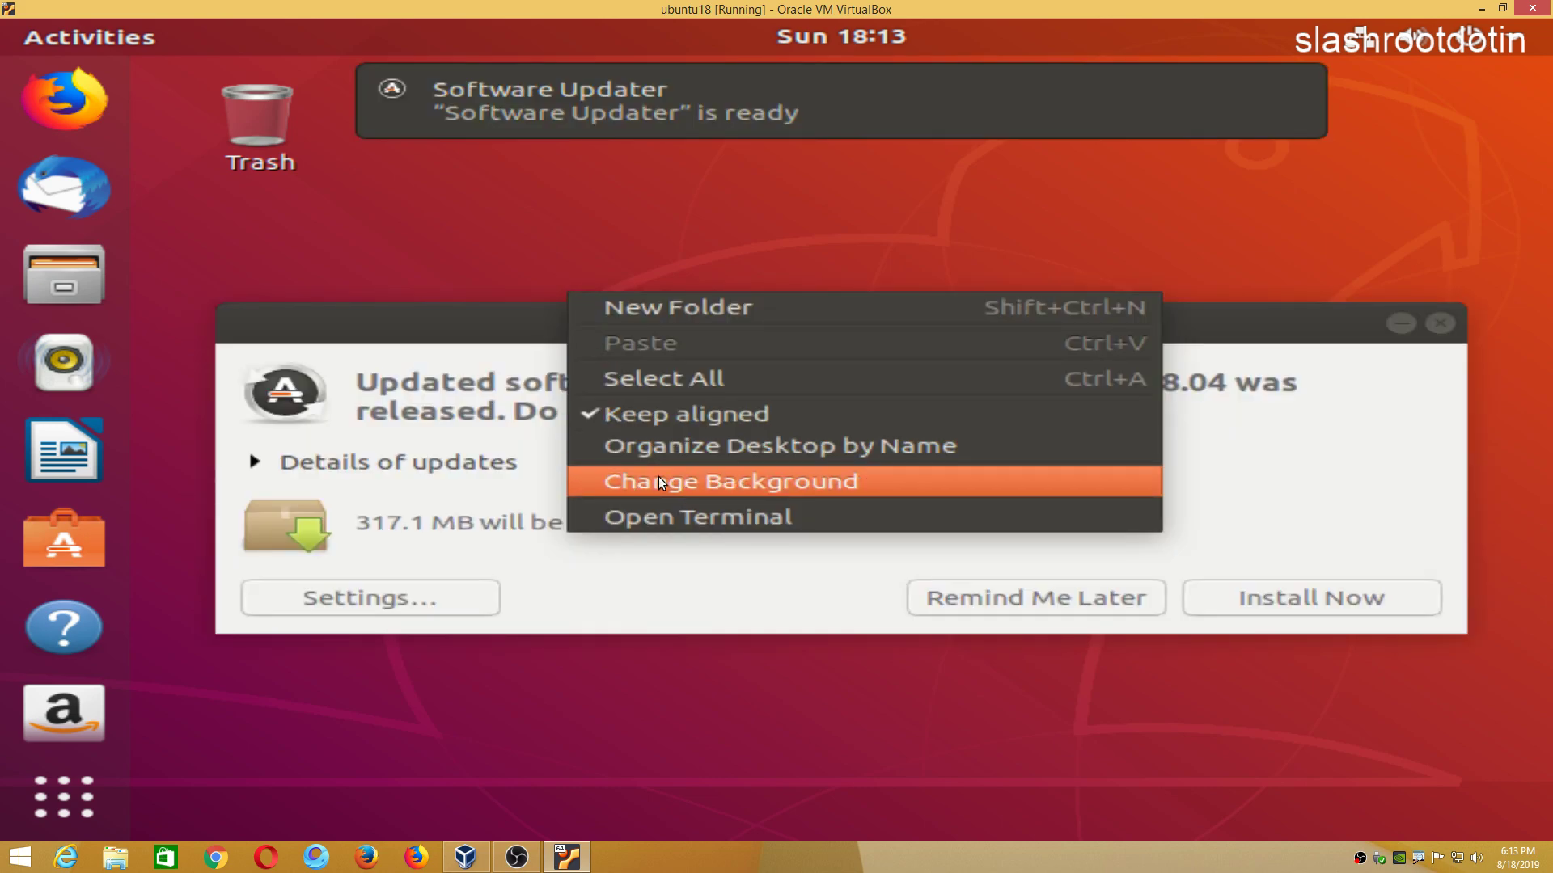
left_click(489, 381)
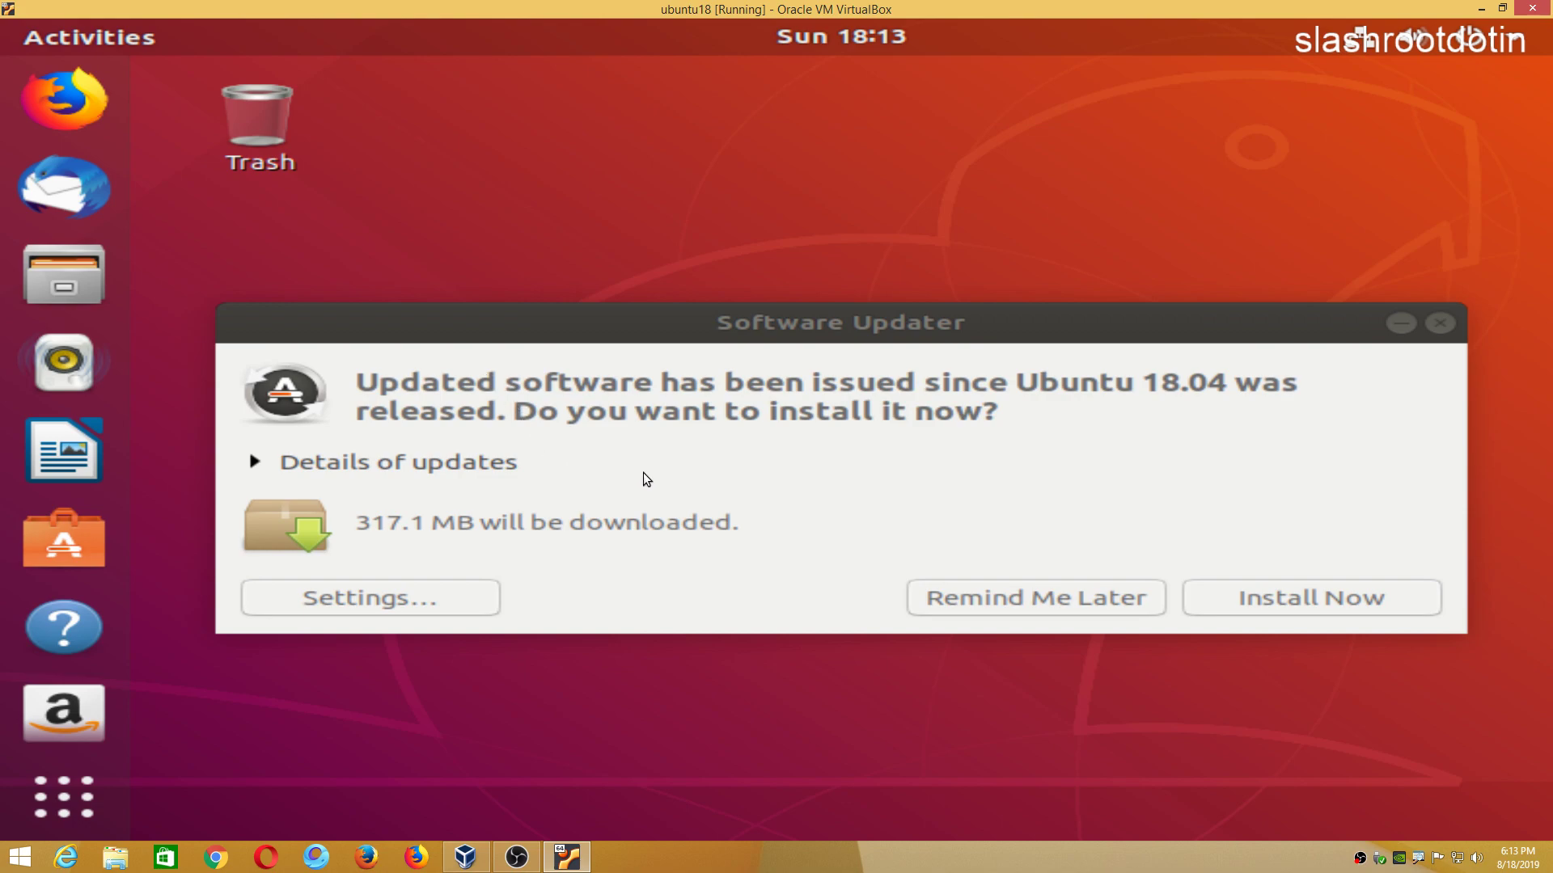
left_click(1084, 596)
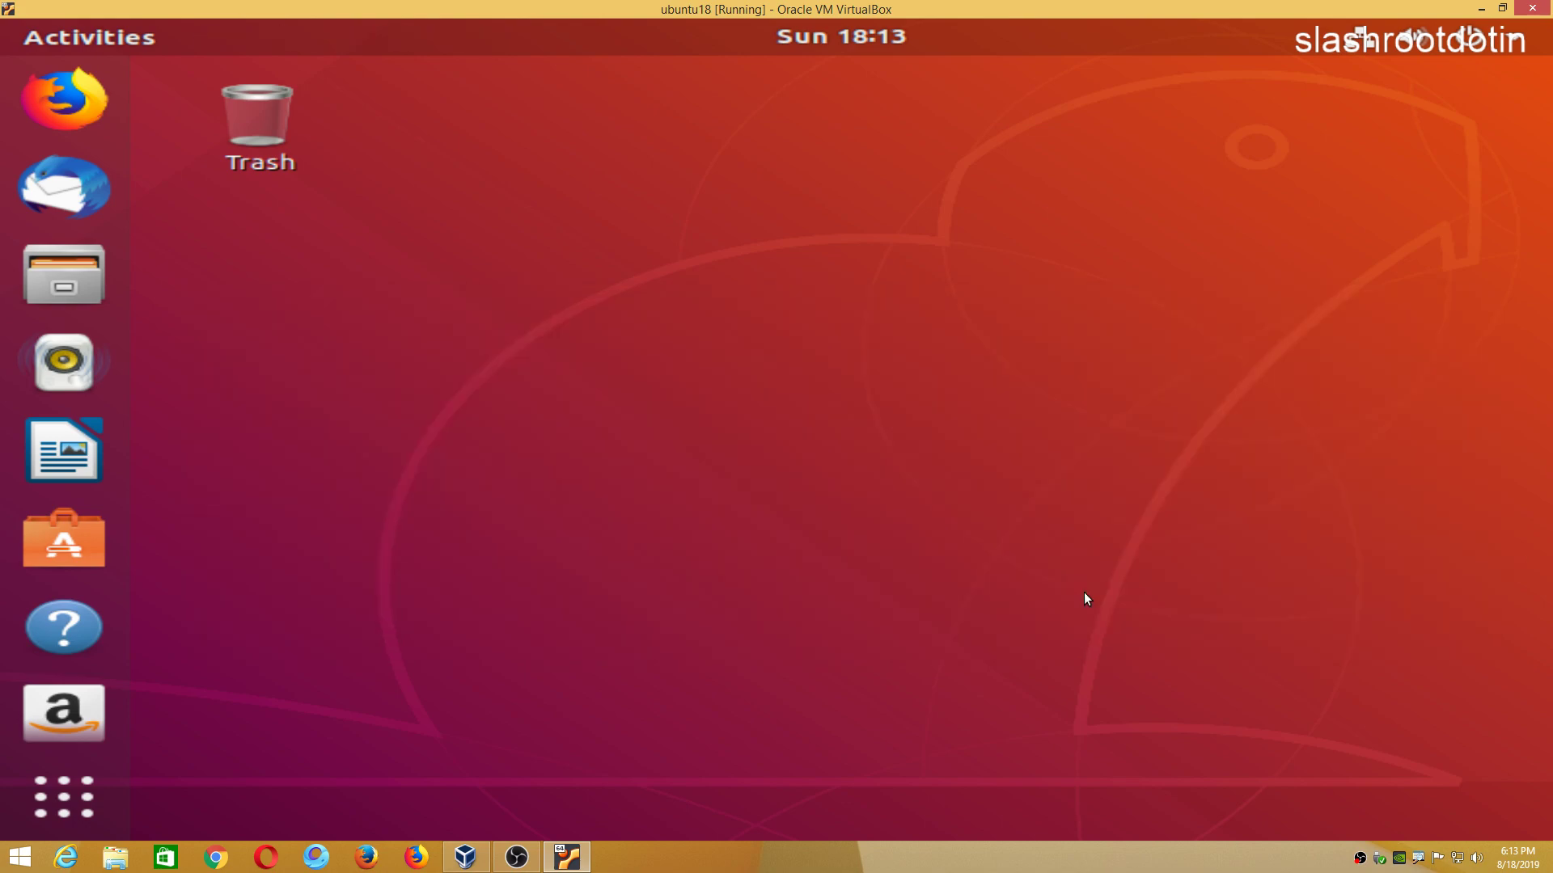
right_click(490, 260)
left_click(600, 477)
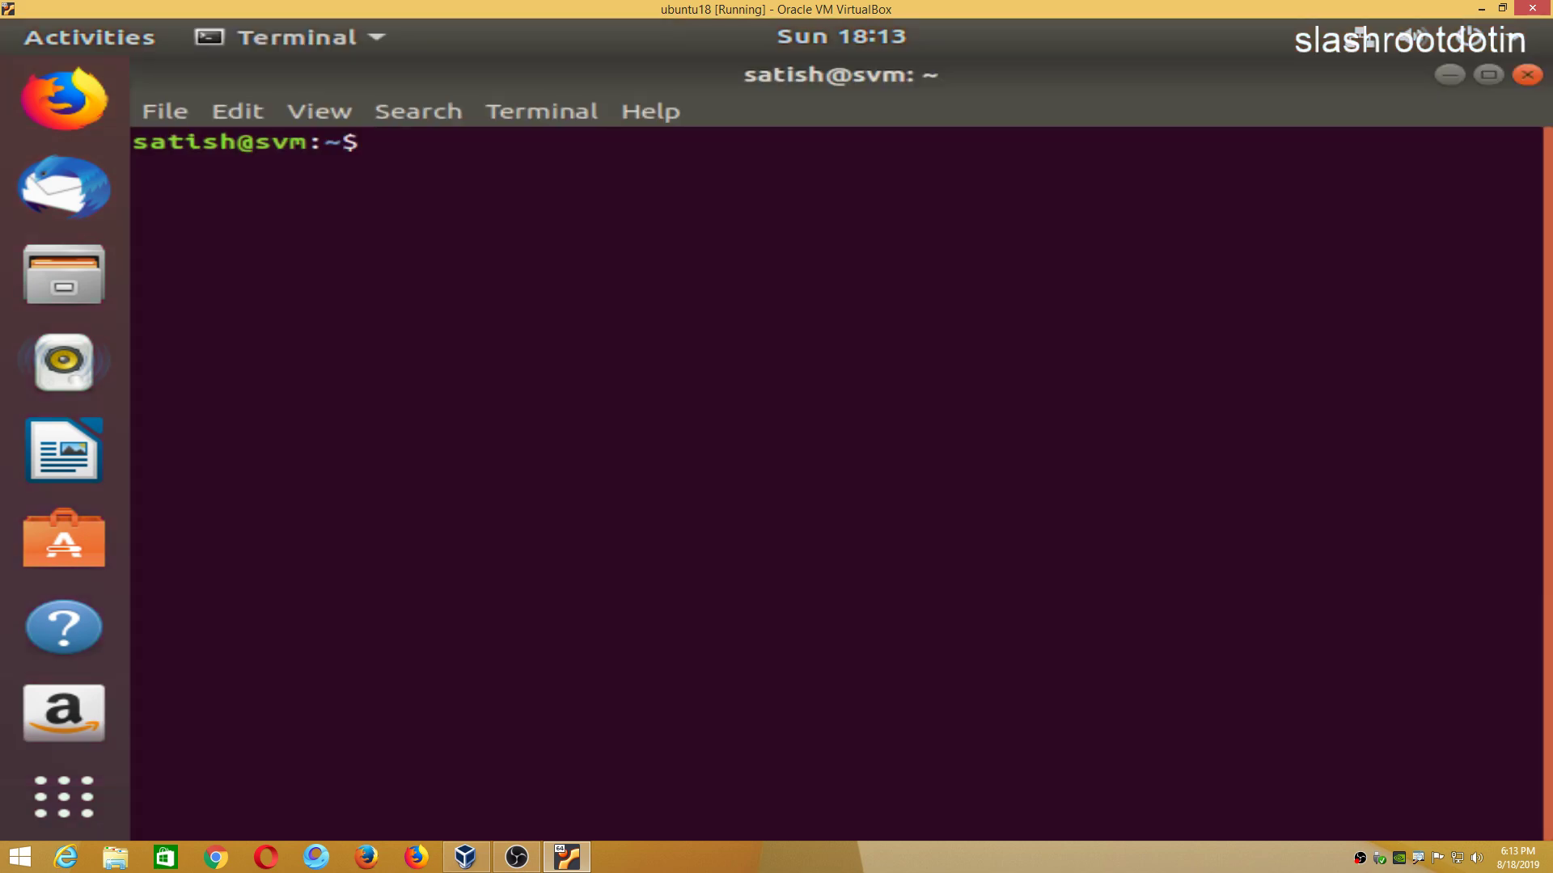
type("su - root")
key("Return")
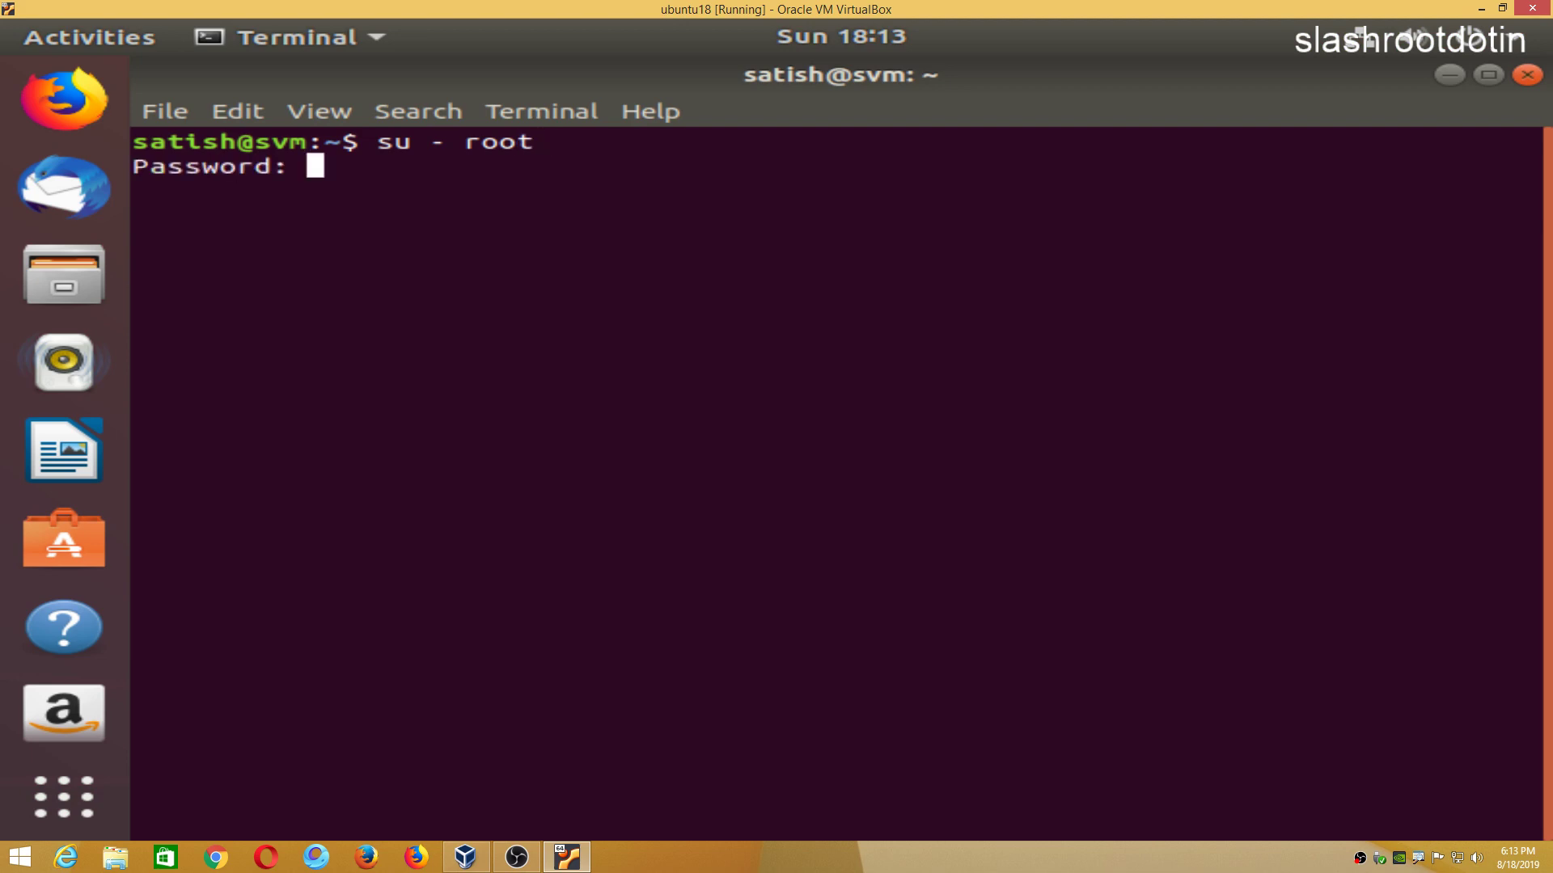
key("Return")
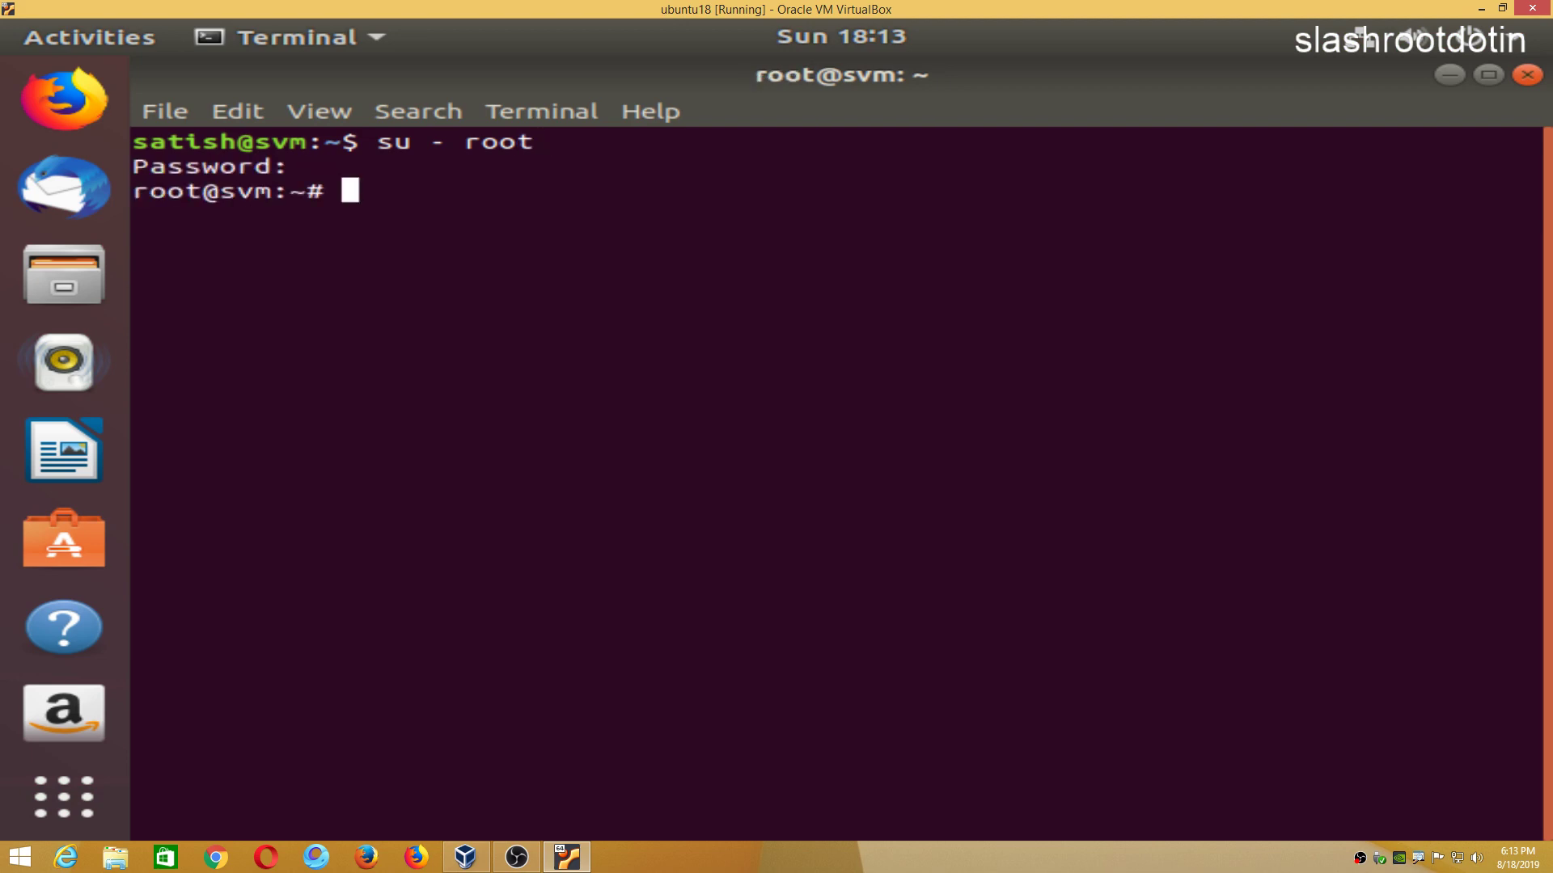
Run passwd root and enter the new root password twice.
type("passwd")
type(" root")
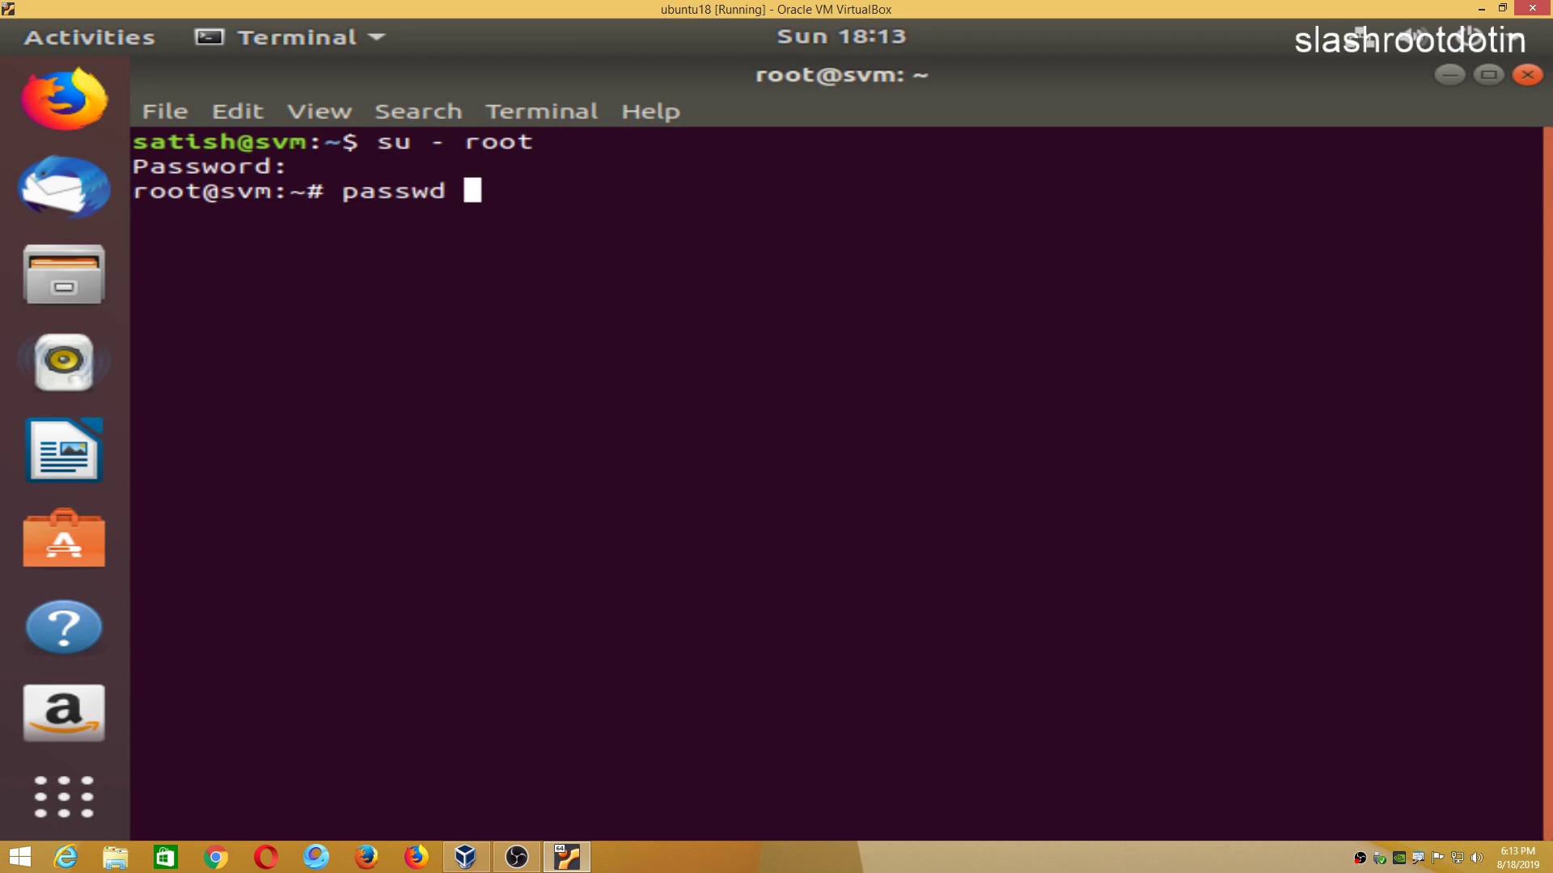
key("Return")
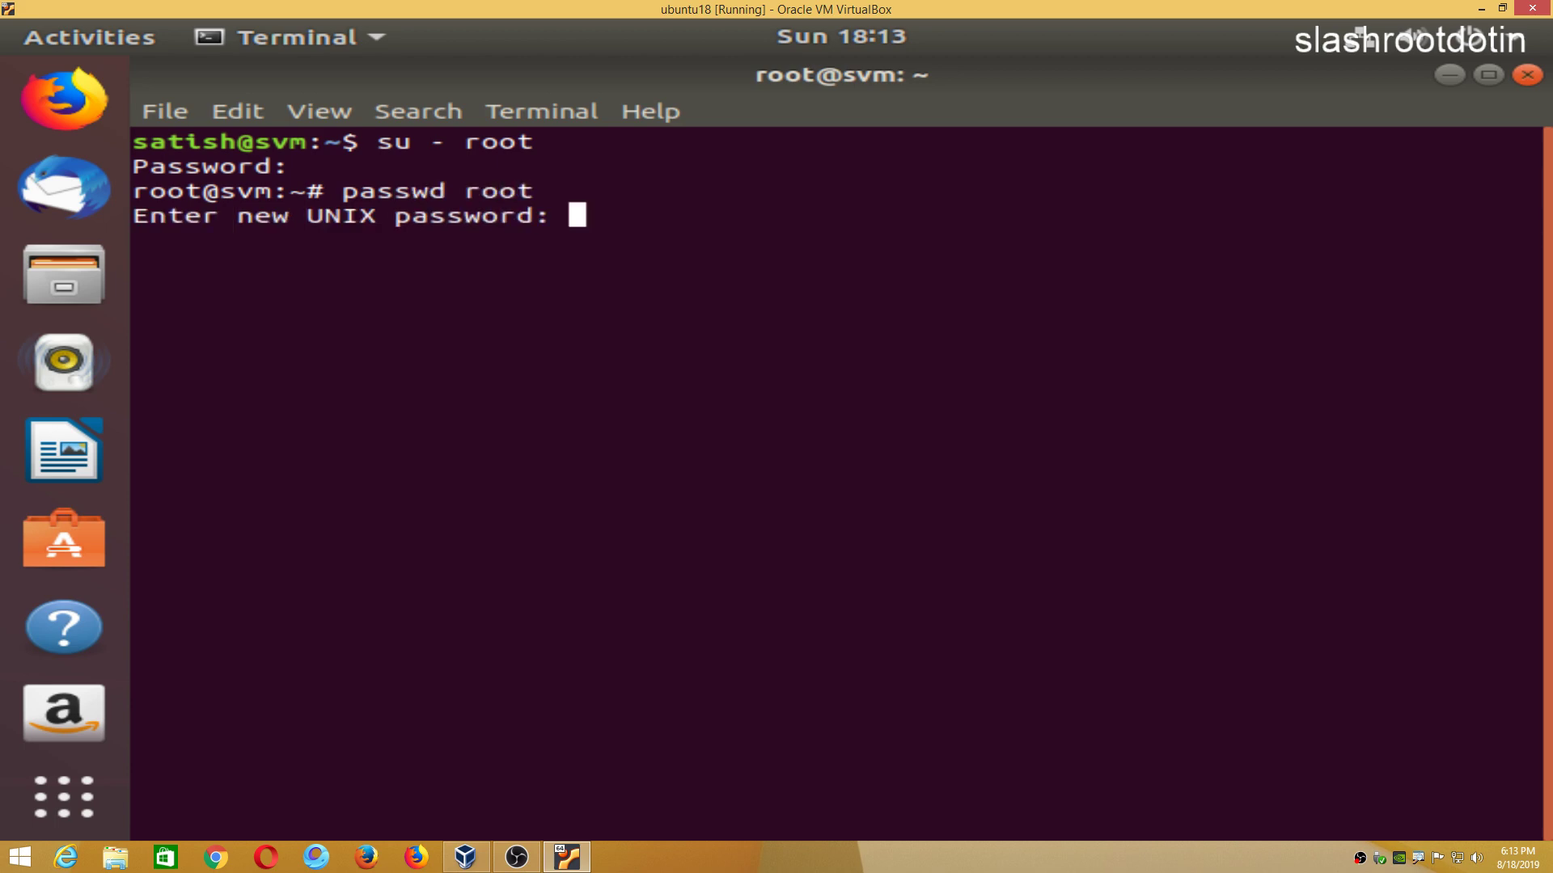
key("Return")
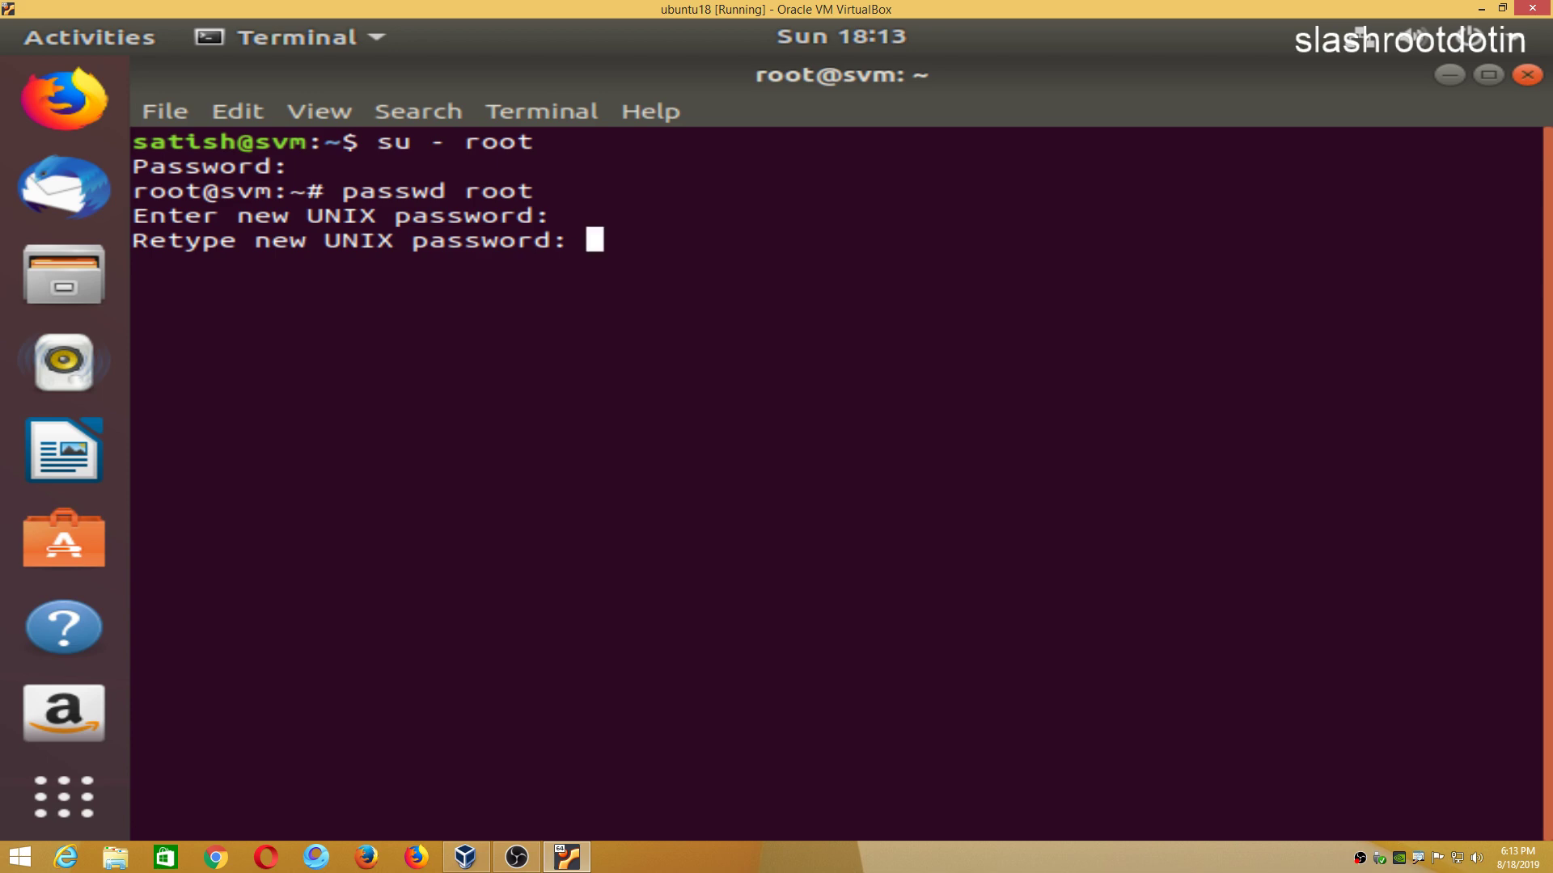
key("Return")
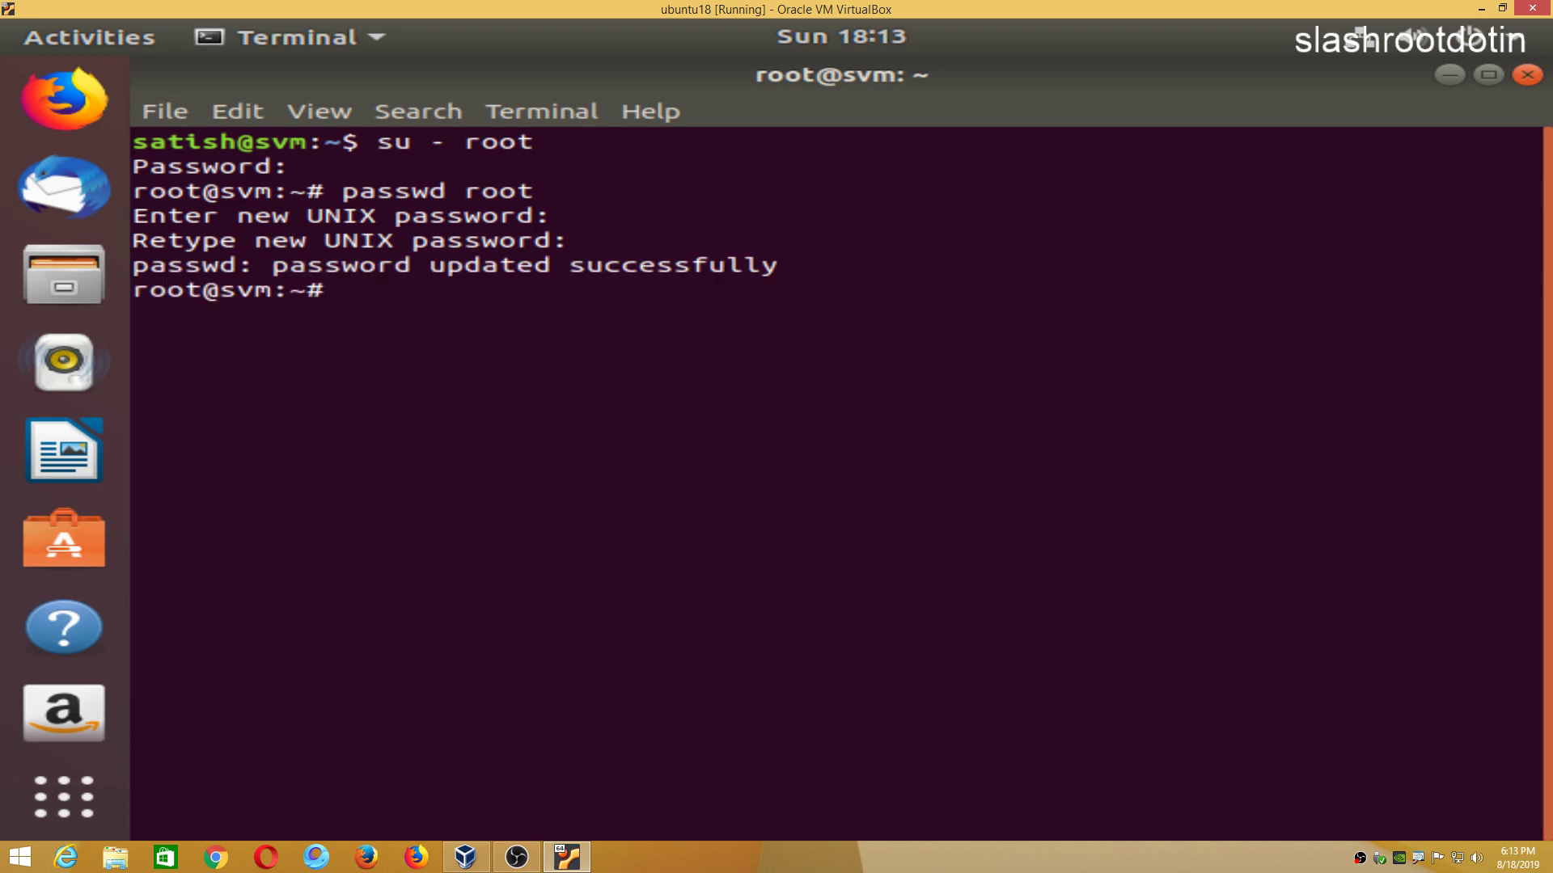
Run ifconfig, find it missing, then install net-tools with 'apt install net-tools'.
type("ifconfig")
key("Return")
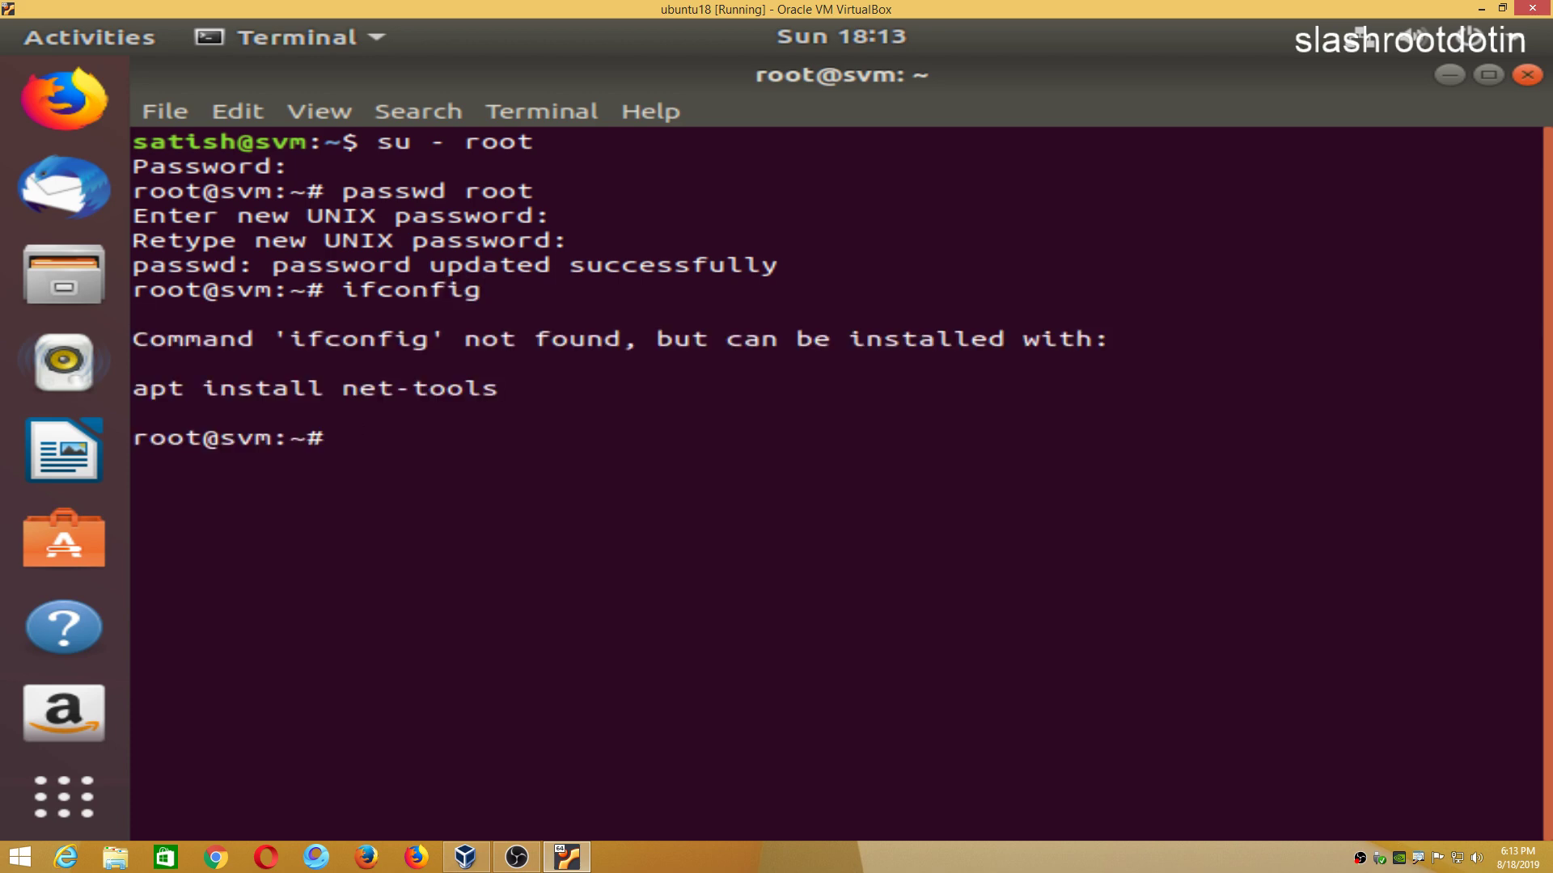
type("apt i")
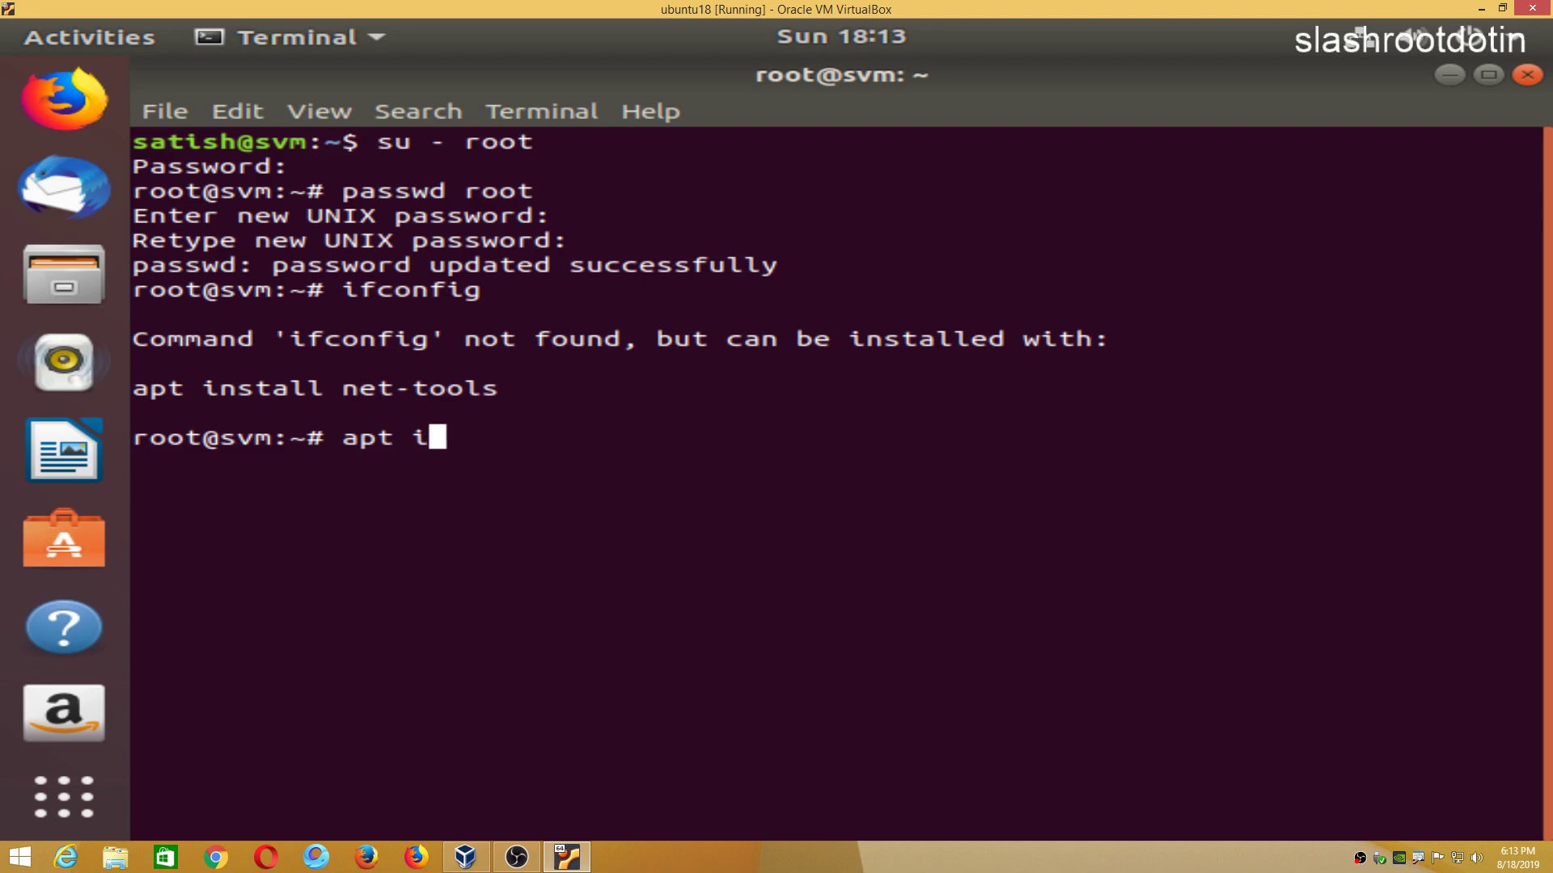
type("nt")
key("BackSpace")
type("s")
type("tall ")
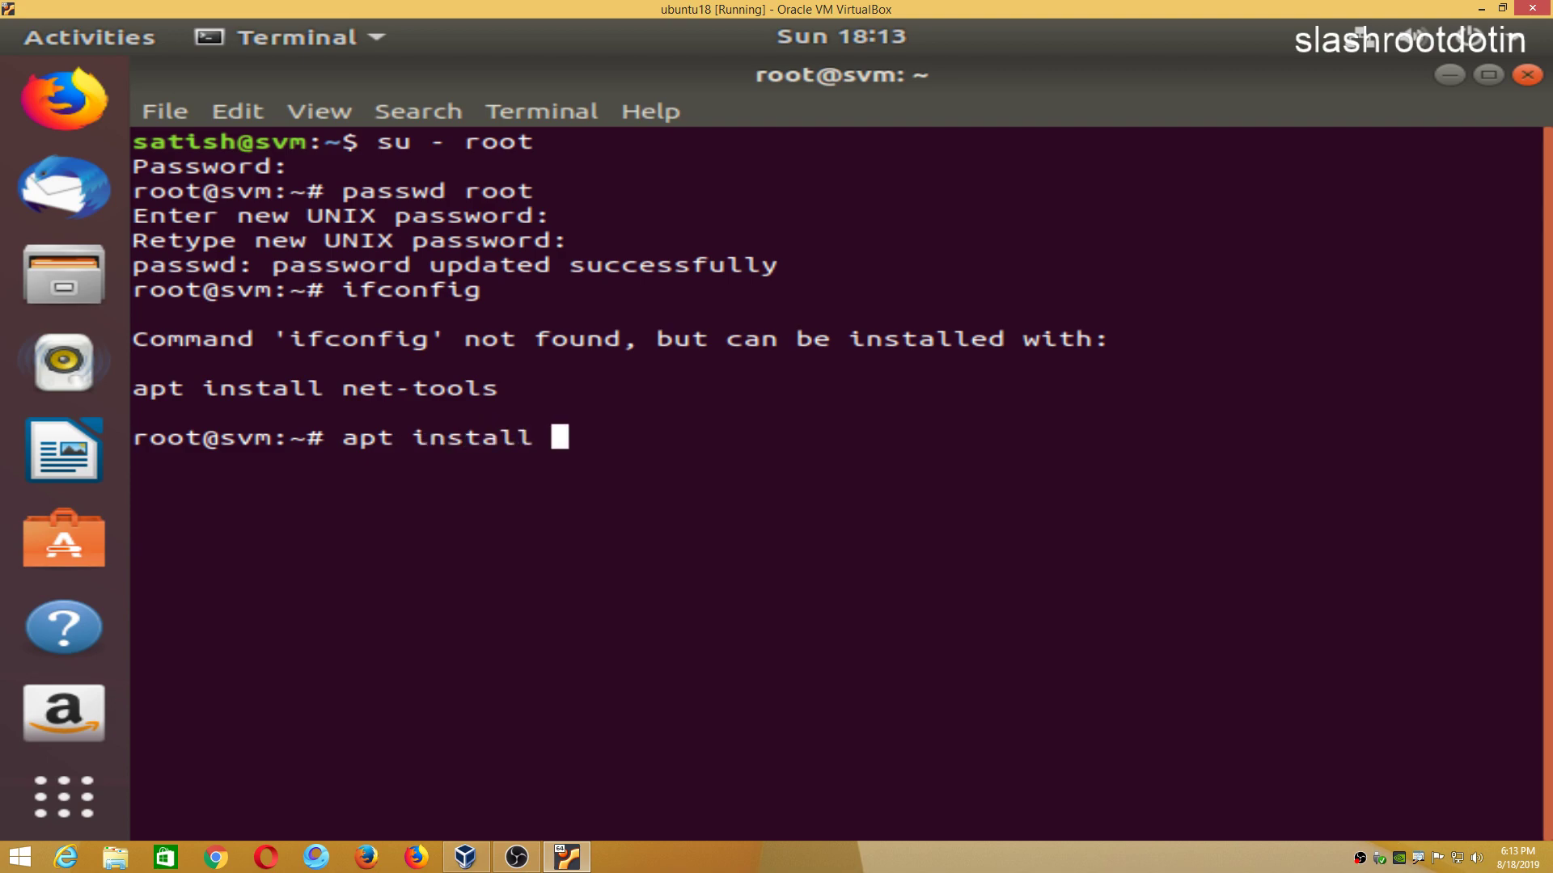
type("net-tools")
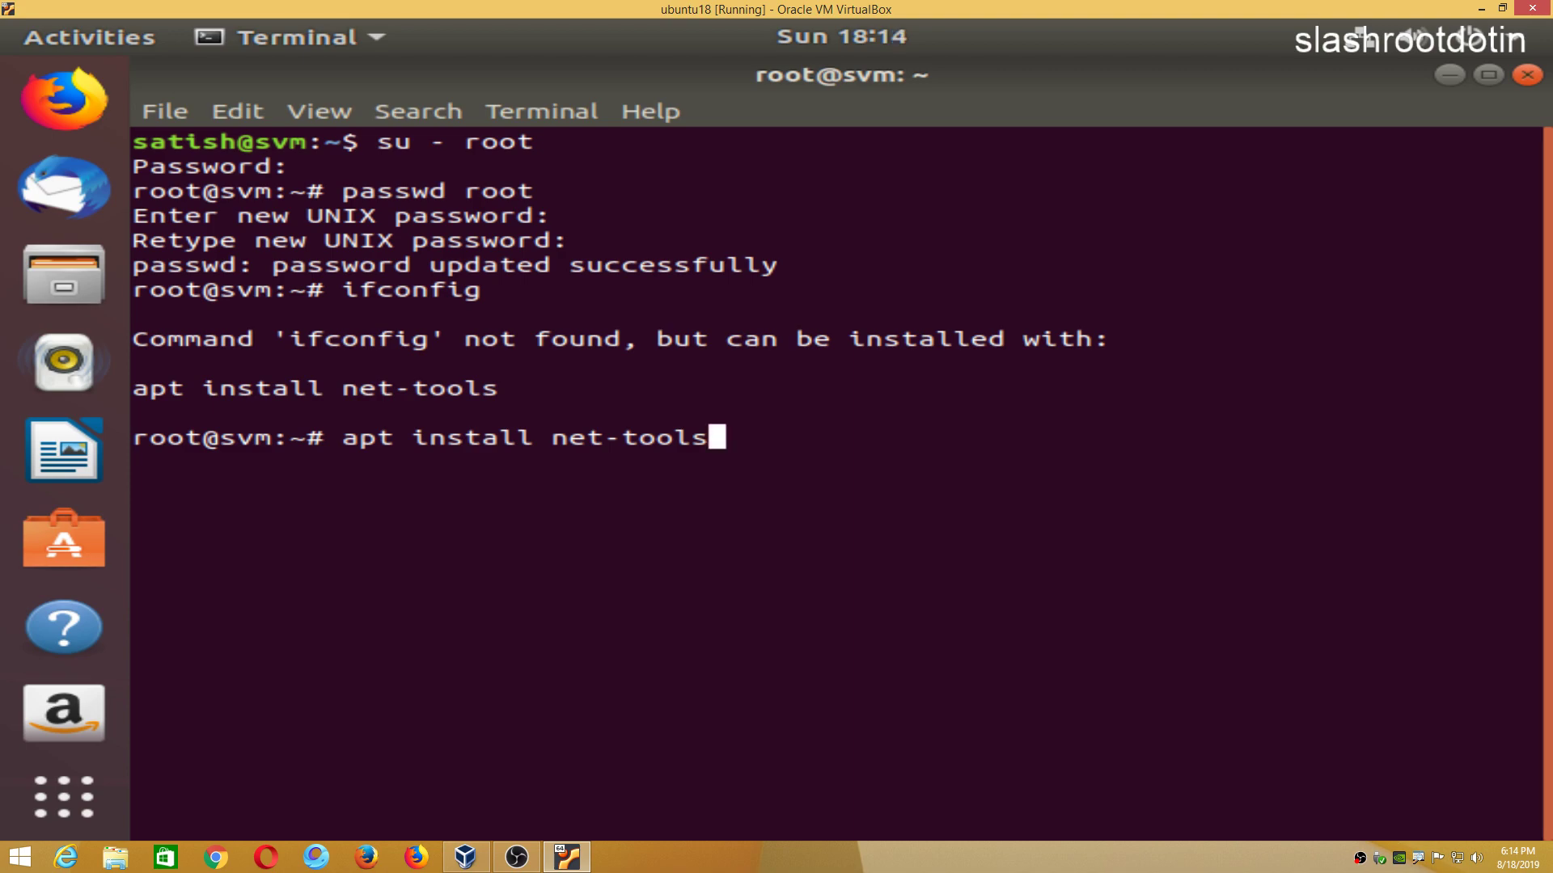
key("Return")
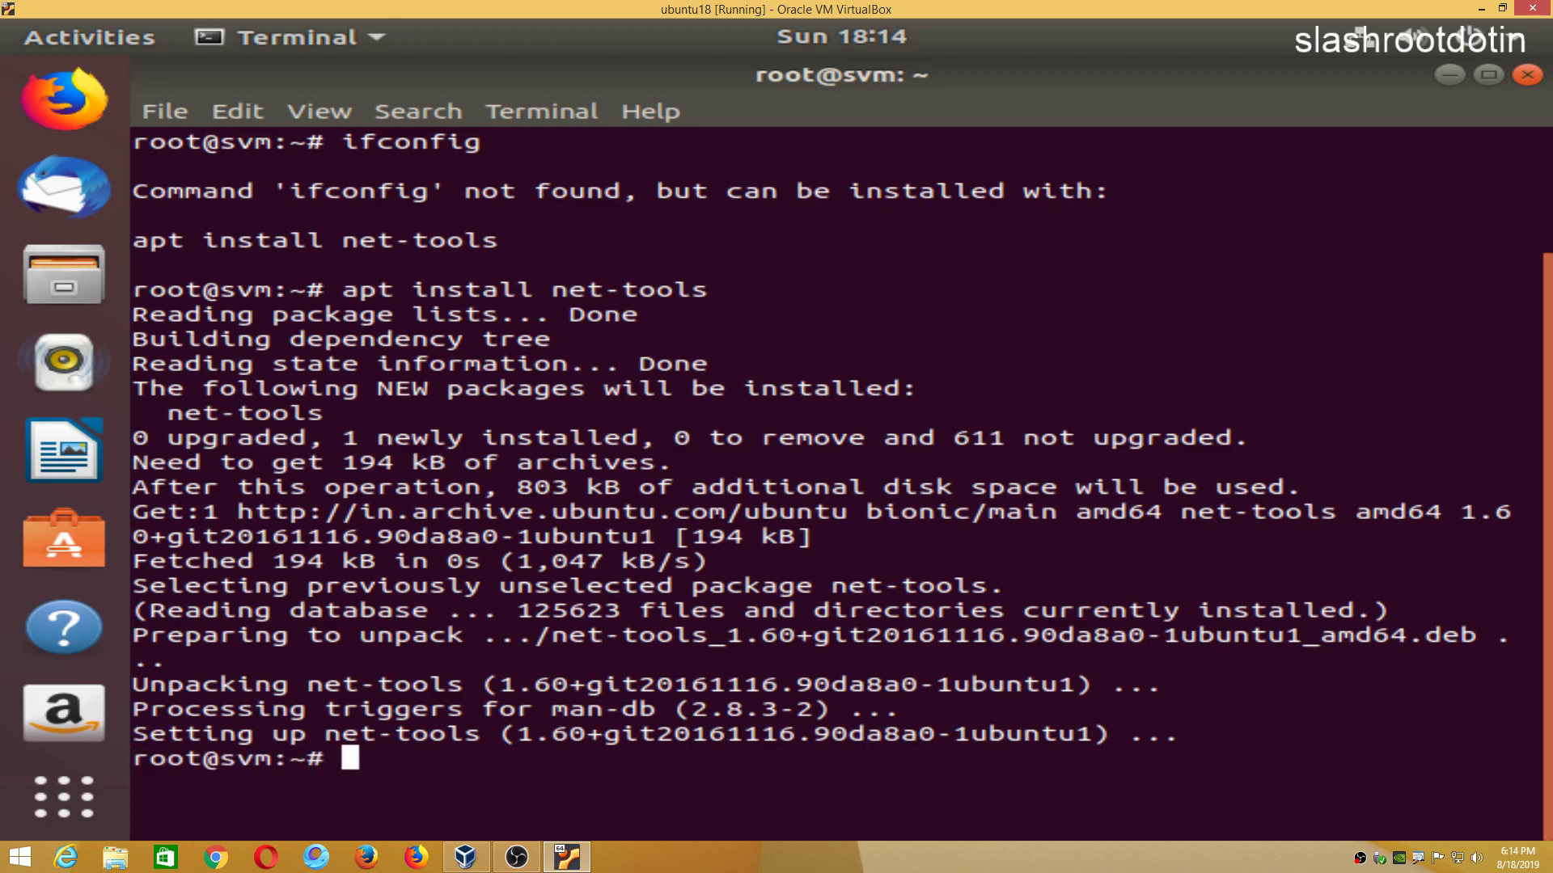
Clear the terminal screen with the 'clear' command.
type("c")
key("ctrl+v")
key("BackSpace")
key("BackSpace")
type("lear")
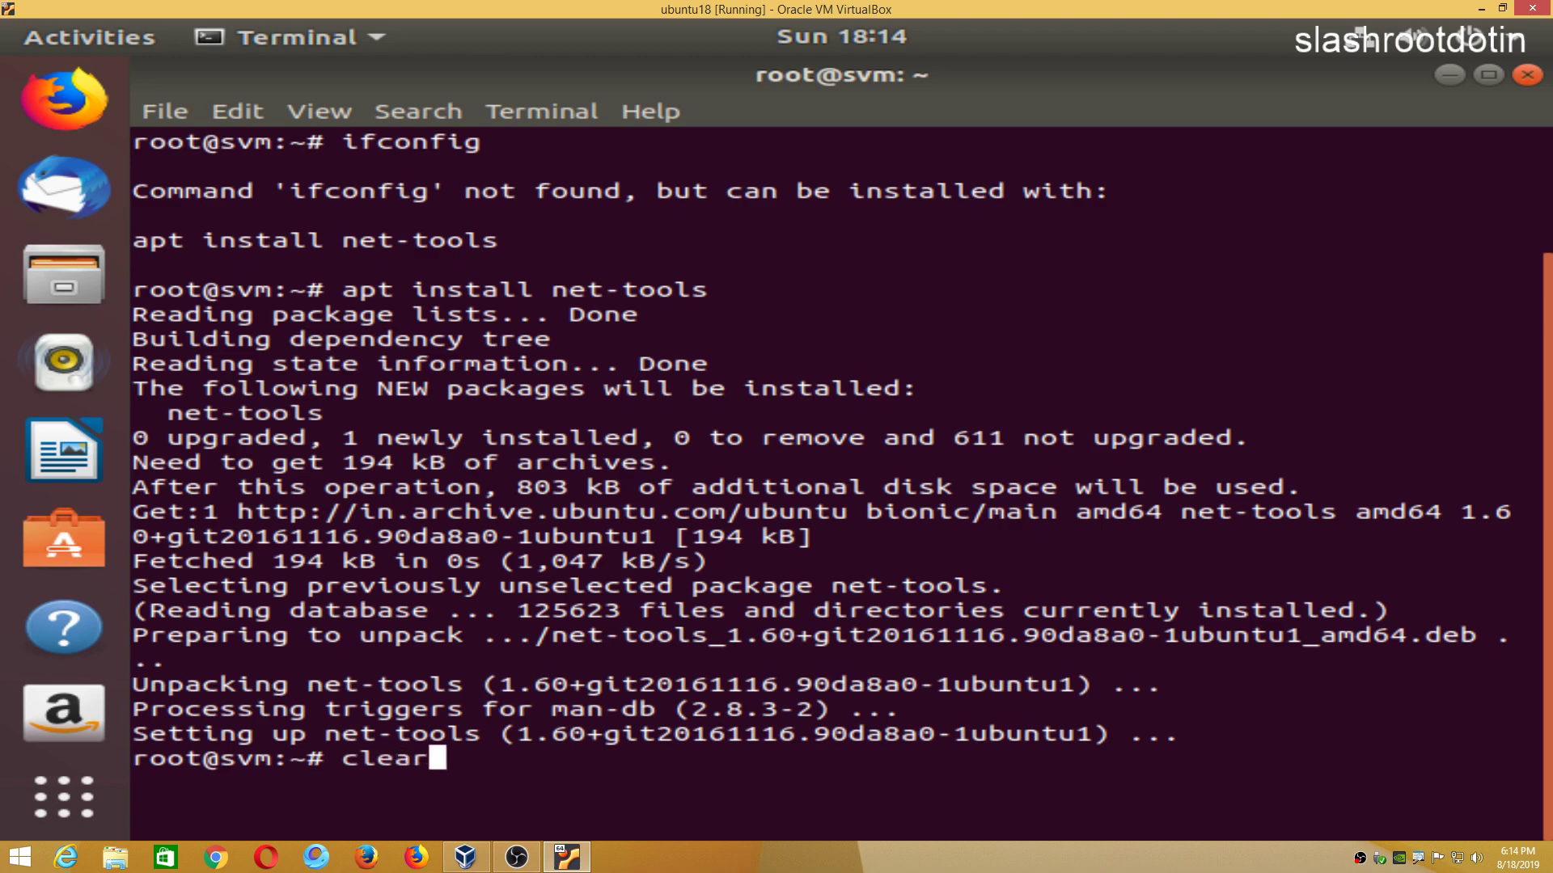
key("Return")
Run ifconfig to list enp0s3 at 192.168.29.247 and the lo loopback interface.
left_click(517, 857)
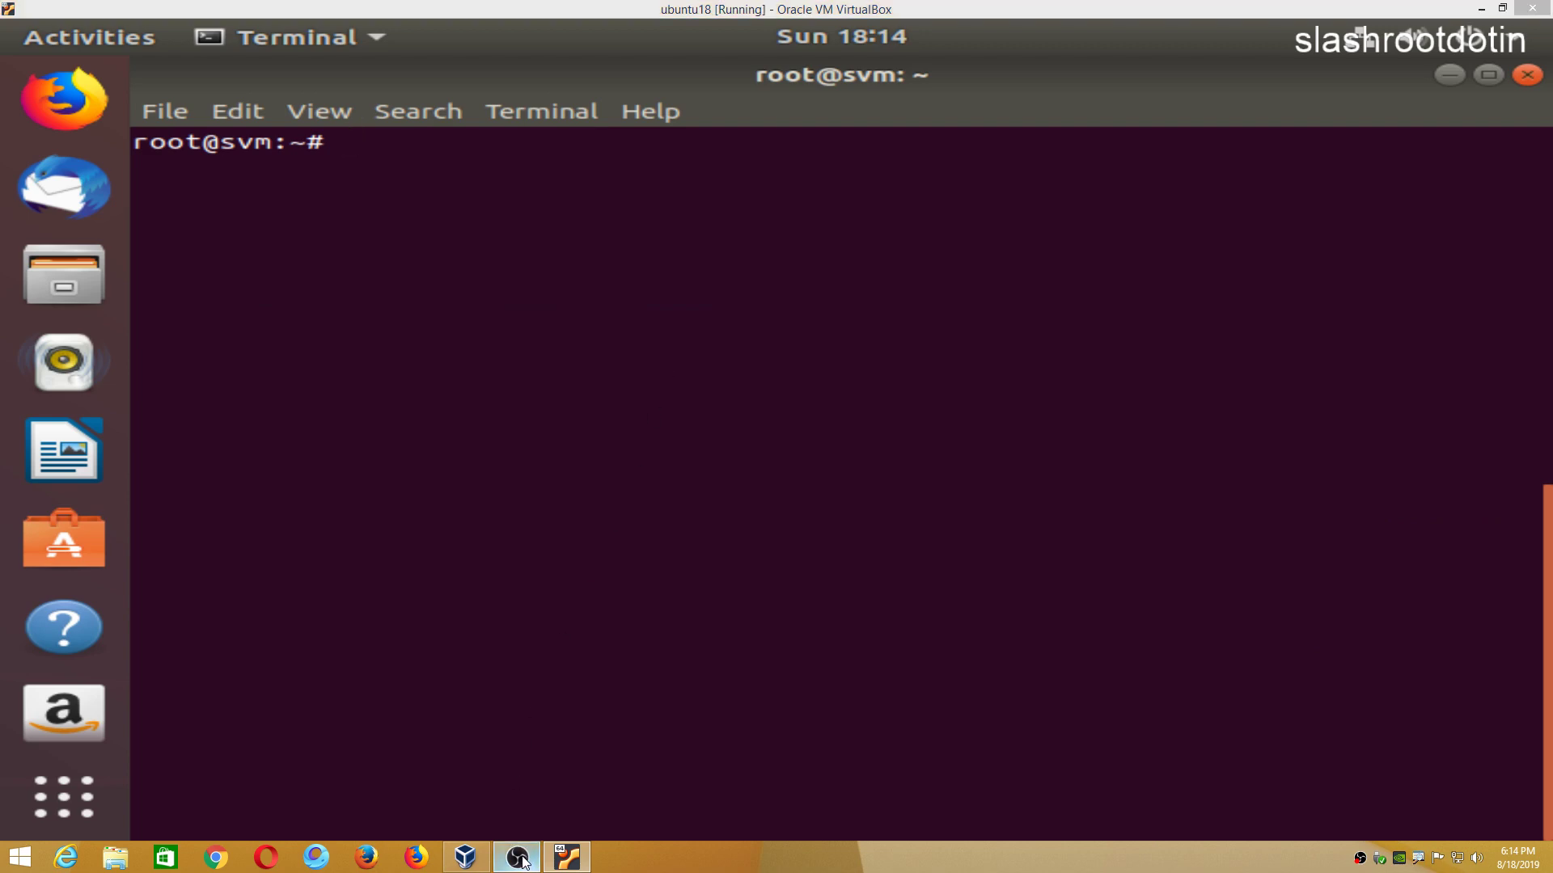
left_click(517, 857)
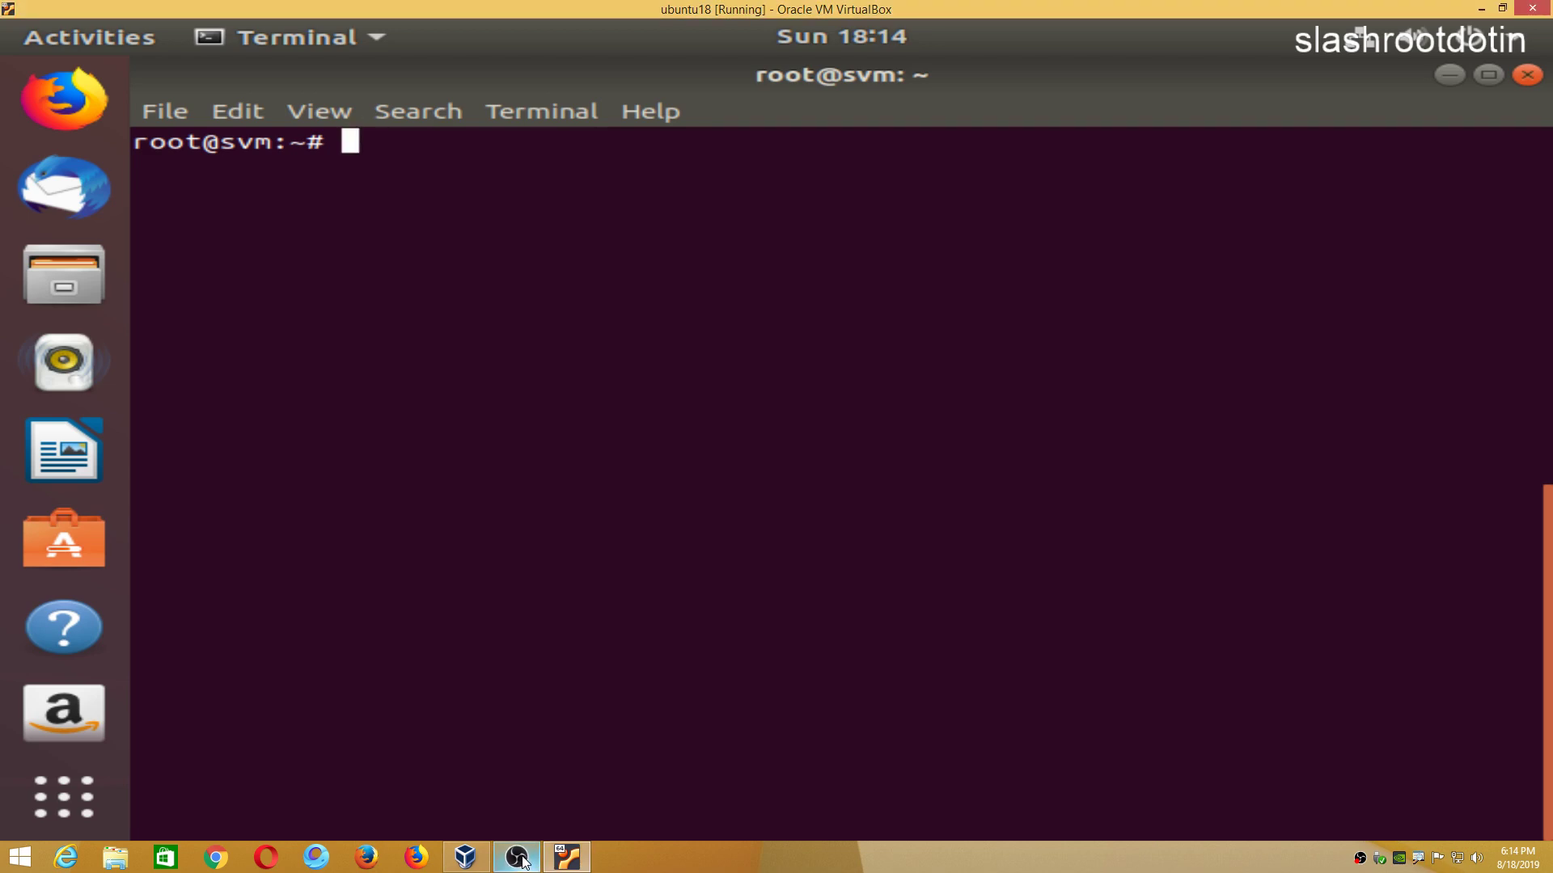
type("ifconfig")
key("Return")
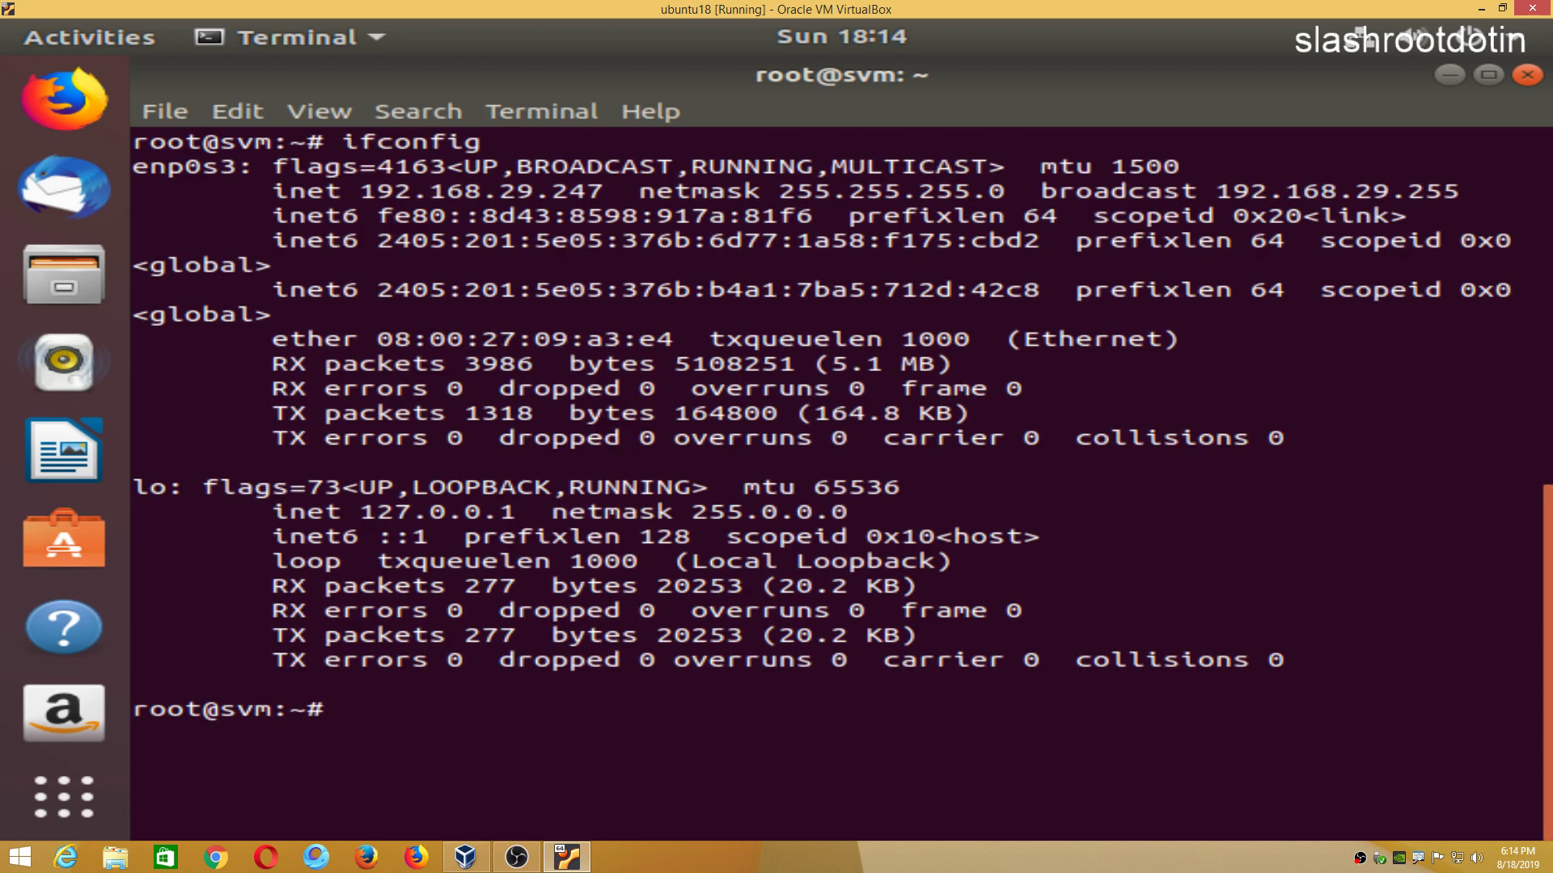